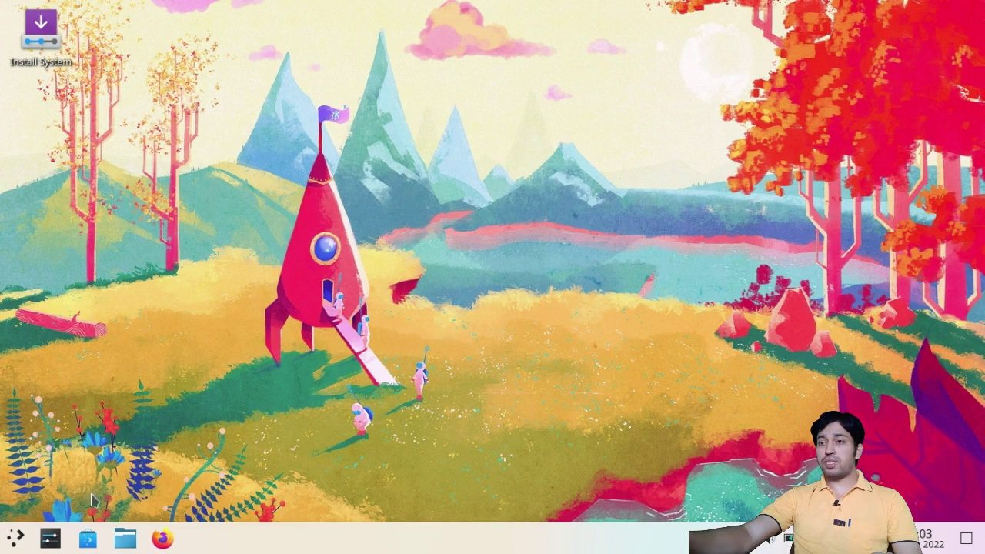
# - Open System Settings maximized and reach the Compositor page through a 'comp' search
pyautogui.click(50, 541)
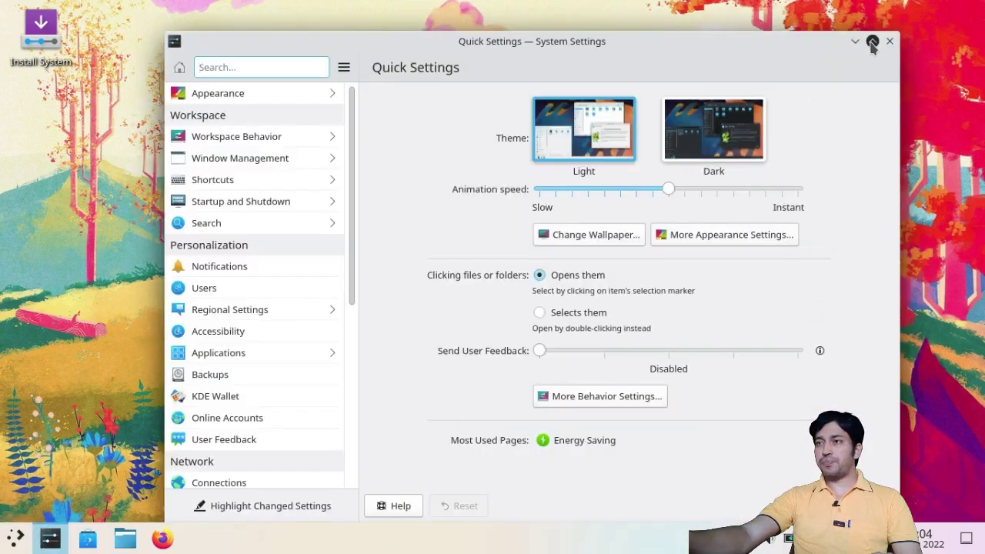
pyautogui.click(872, 41)
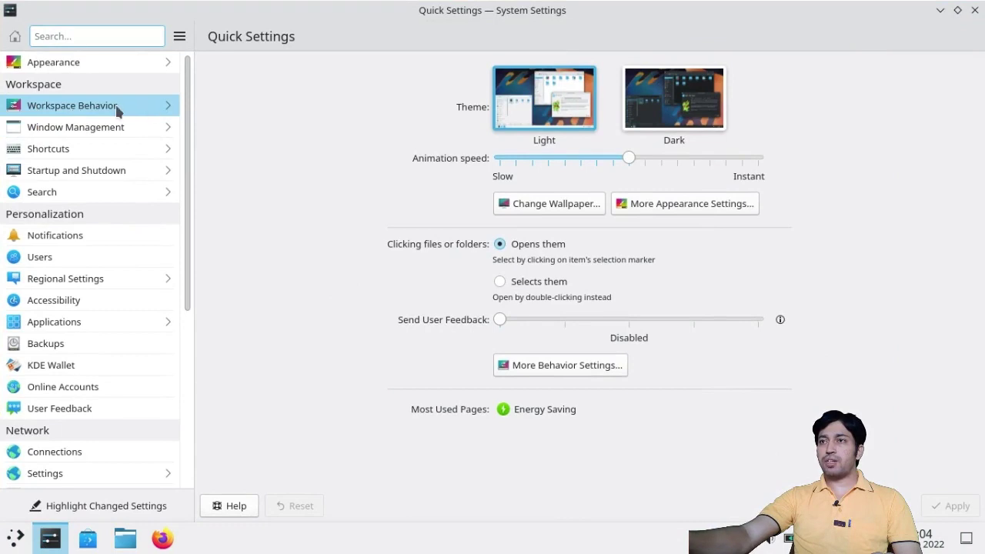
pyautogui.click(147, 110)
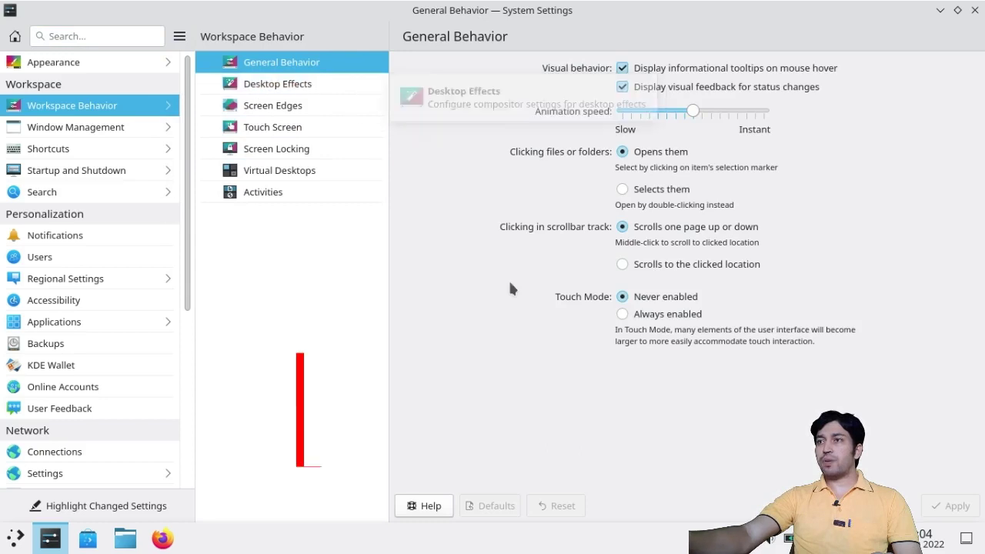
pyautogui.click(323, 87)
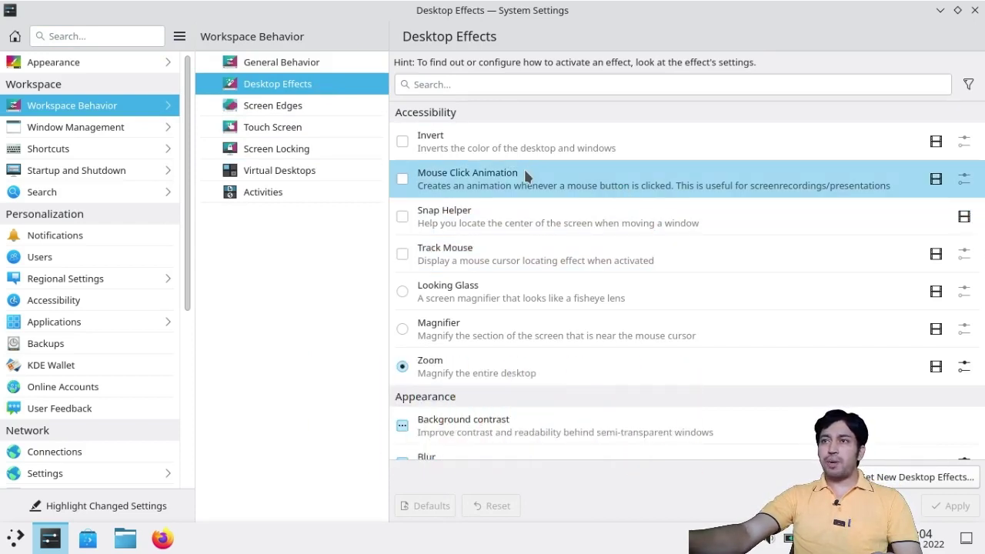
pyautogui.click(82, 36)
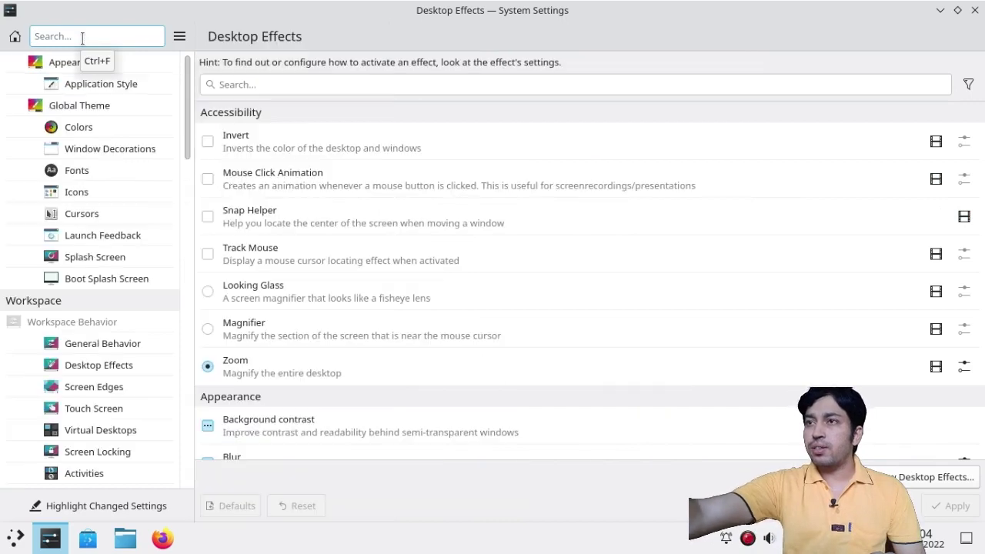
pyautogui.write('comp')
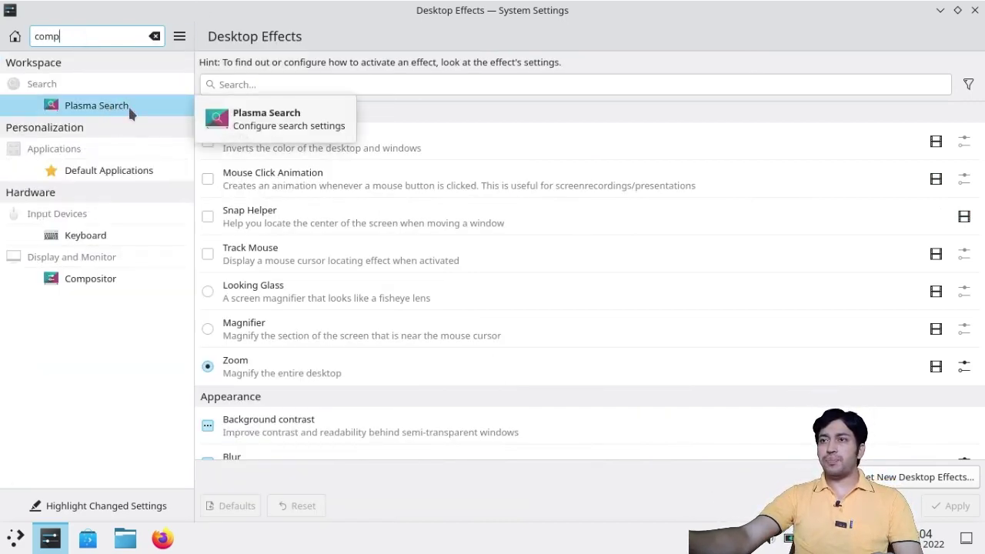
pyautogui.click(104, 282)
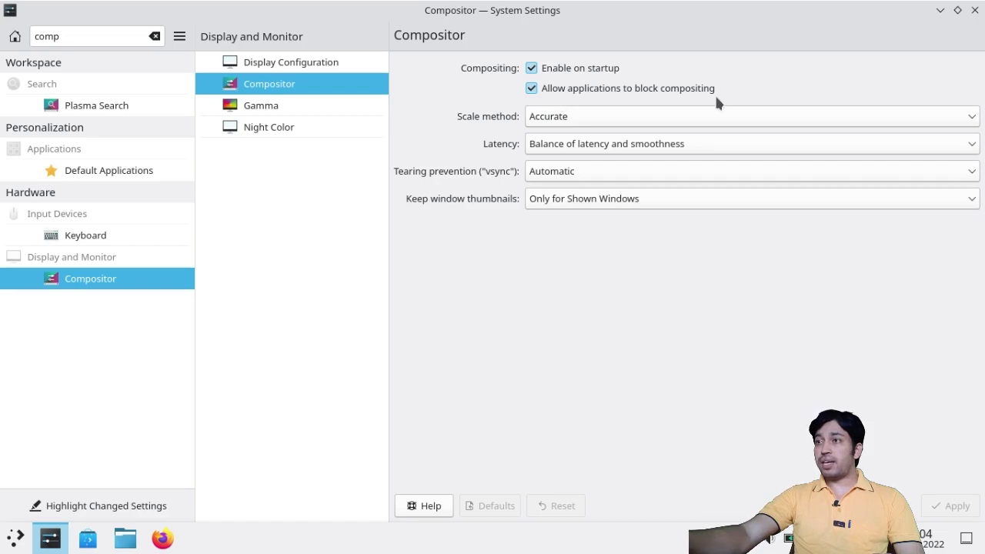
pyautogui.click(558, 119)
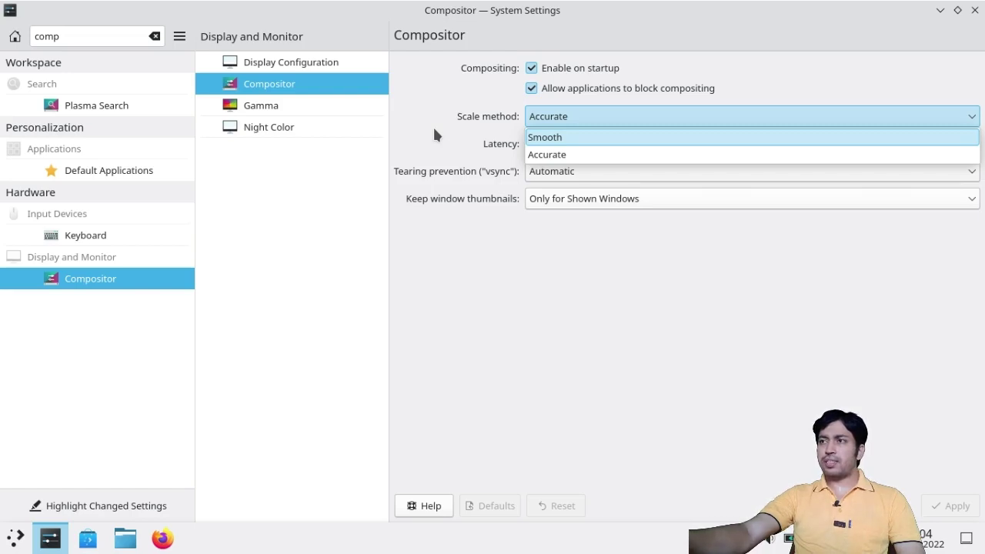
pyautogui.click(434, 131)
pyautogui.click(579, 117)
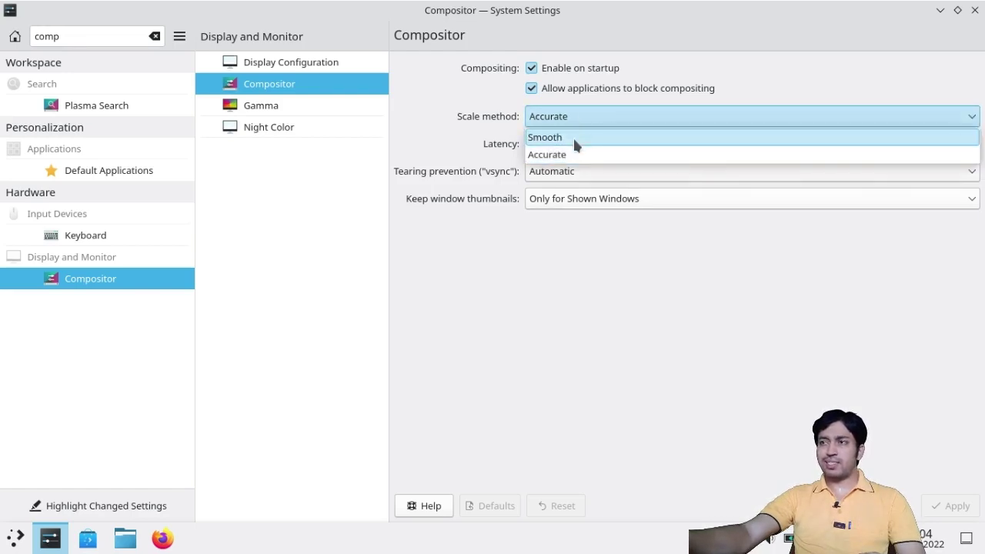
pyautogui.click(408, 135)
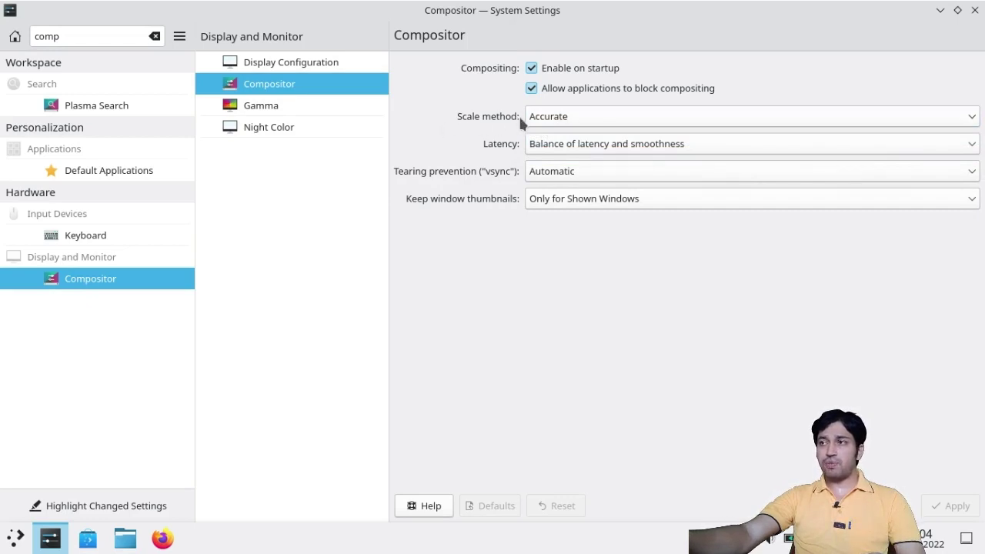
pyautogui.click(543, 118)
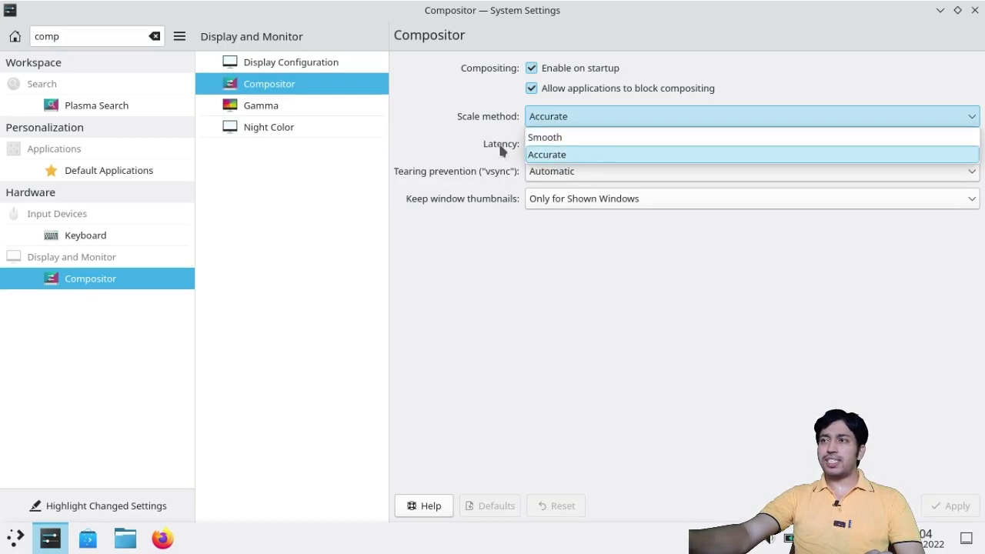
pyautogui.click(450, 135)
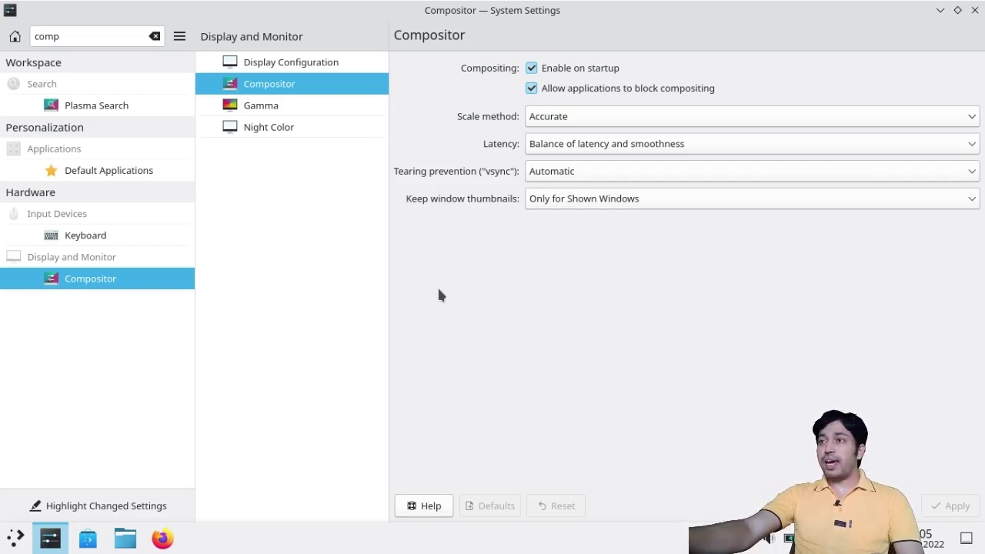
pyautogui.click(538, 145)
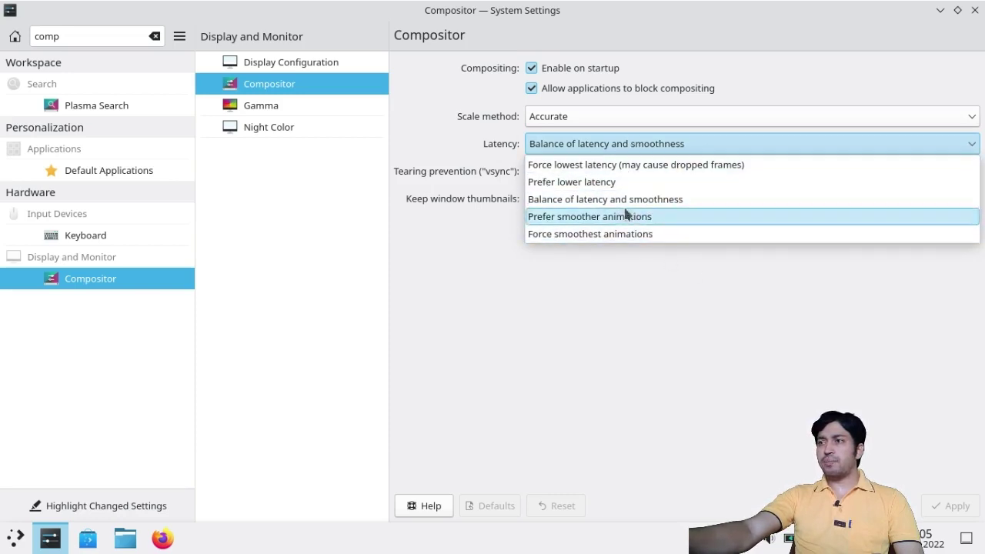
pyautogui.click(439, 157)
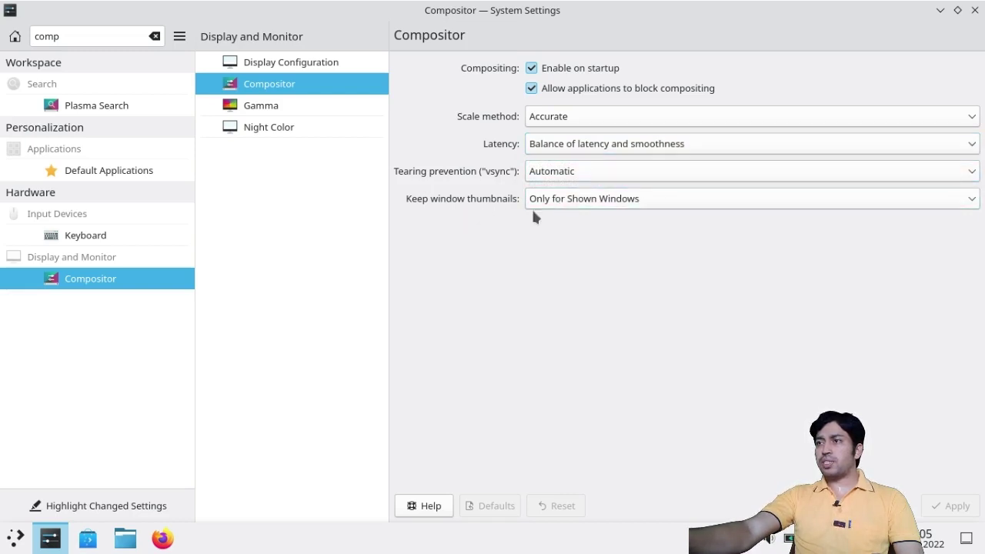
pyautogui.click(569, 203)
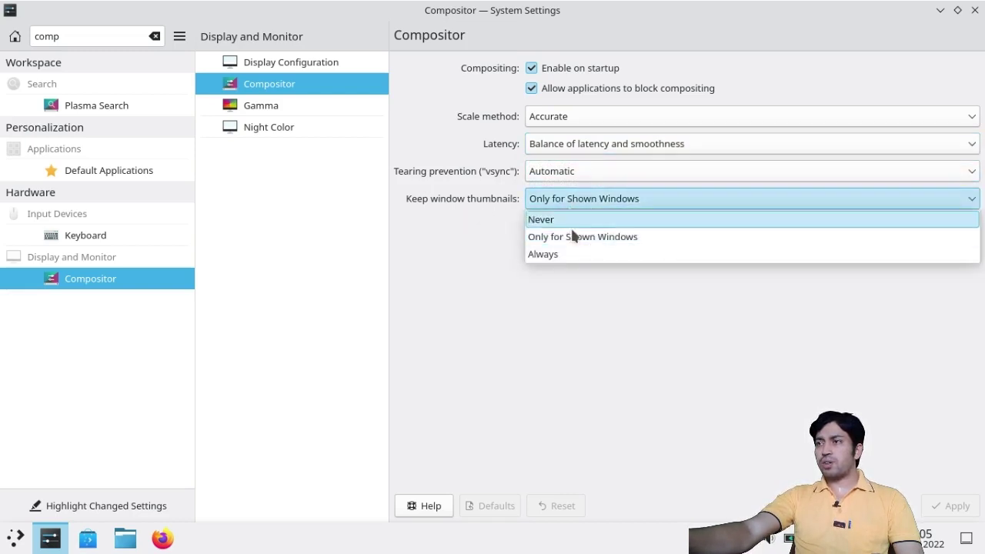
pyautogui.click(576, 294)
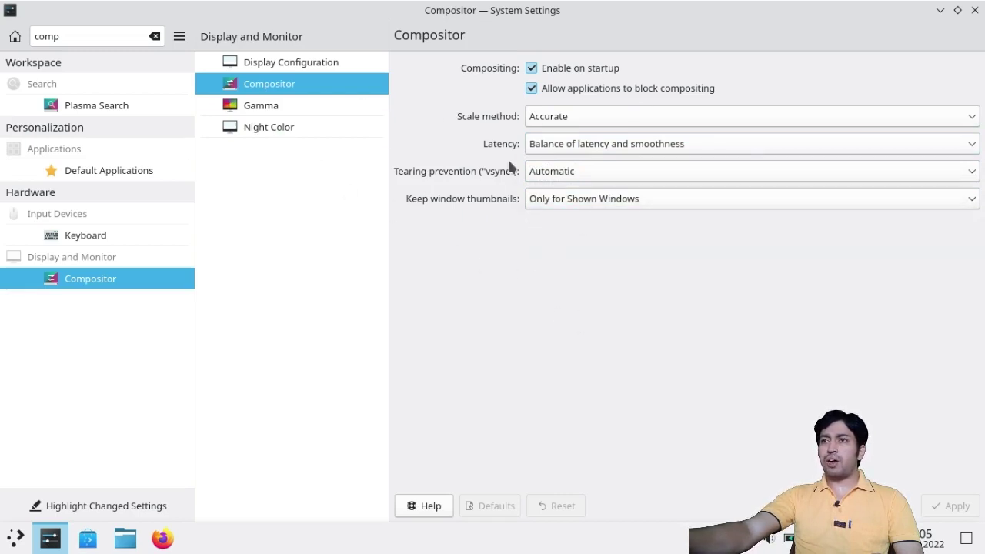
# - Clear the search and enable and apply the Invert effect in Desktop Effects
pyautogui.click(155, 37)
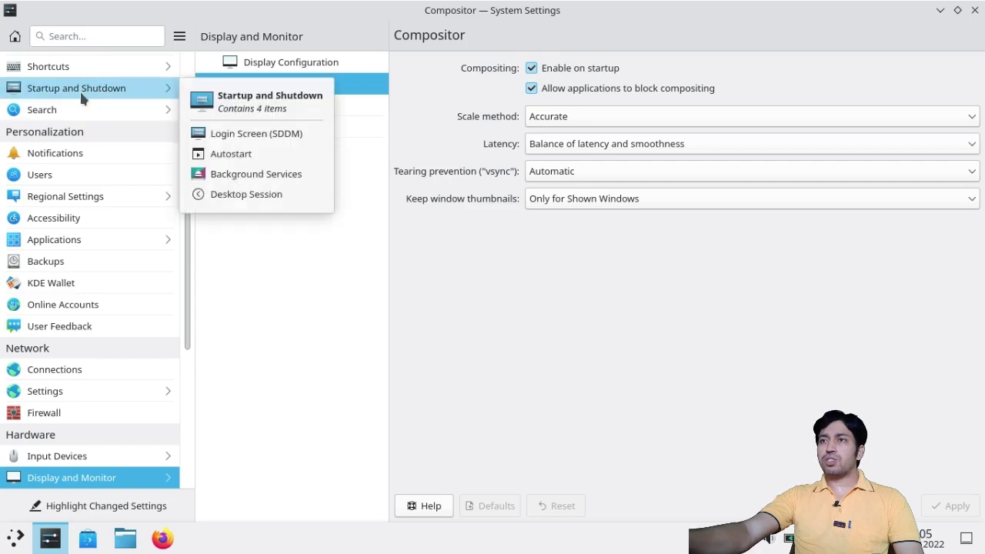
pyautogui.scroll(2, 133, 195)
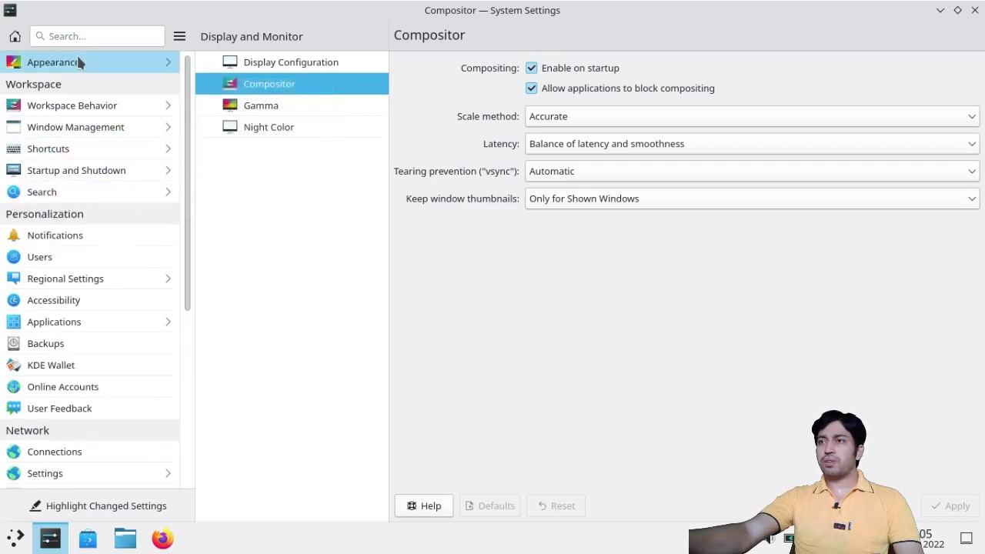
pyautogui.click(83, 106)
pyautogui.click(259, 85)
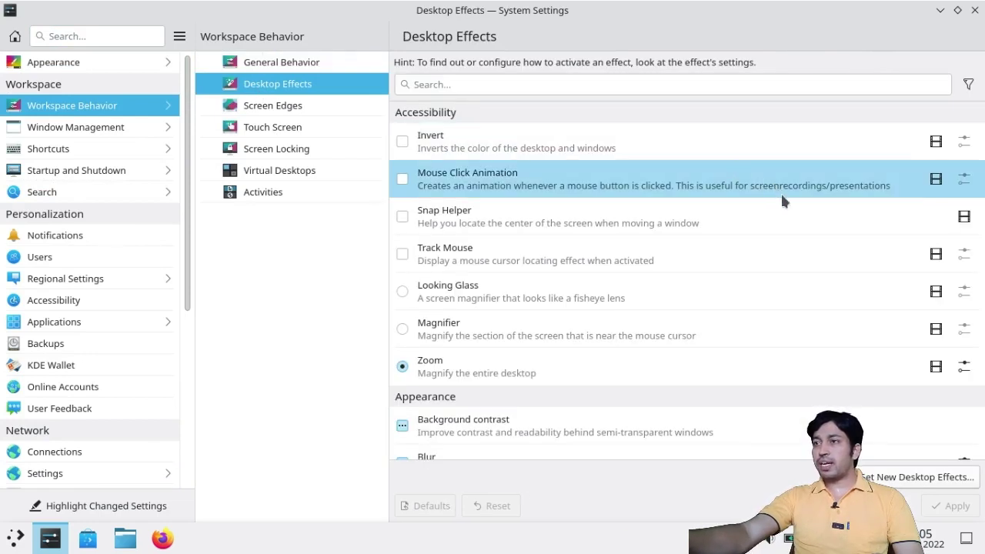
pyautogui.click(403, 141)
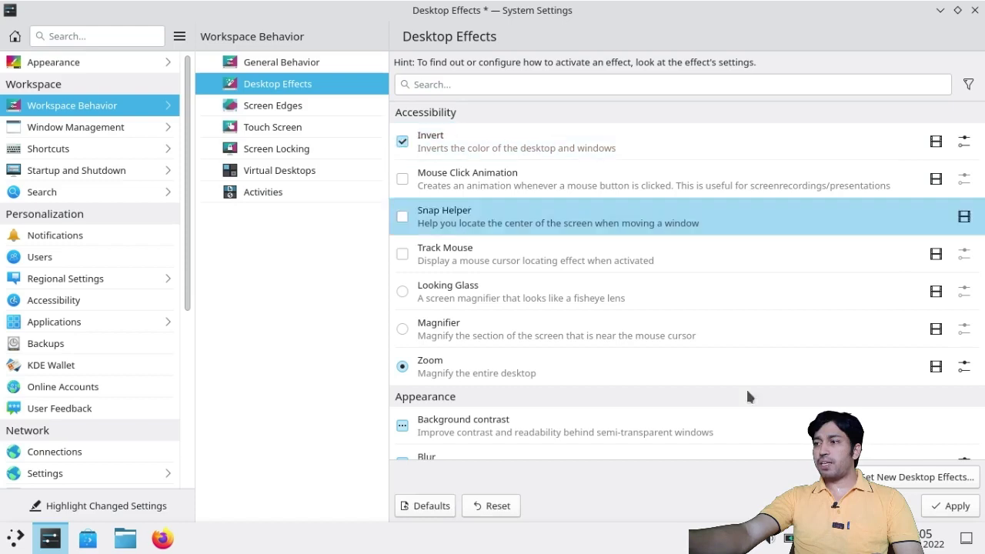
pyautogui.click(952, 507)
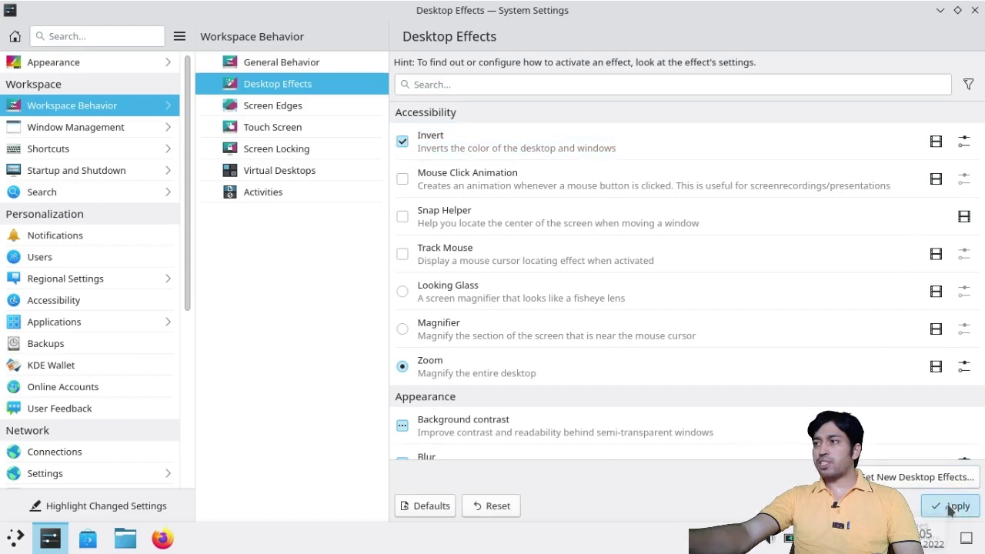
# - View Invert's shortcut settings and invert the screen colours with Meta+Ctrl+I
pyautogui.click(964, 142)
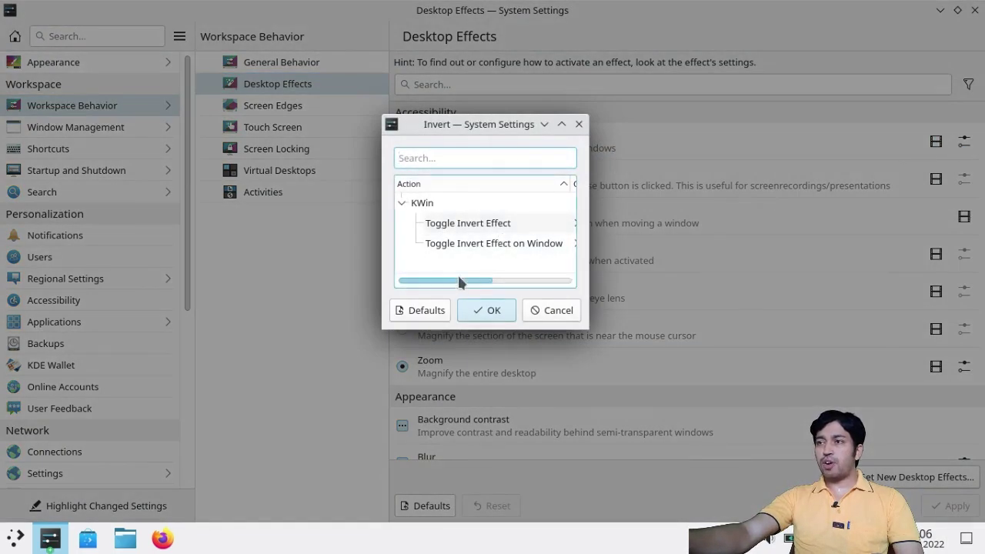
pyautogui.moveTo(456, 282); pyautogui.dragTo(472, 283)
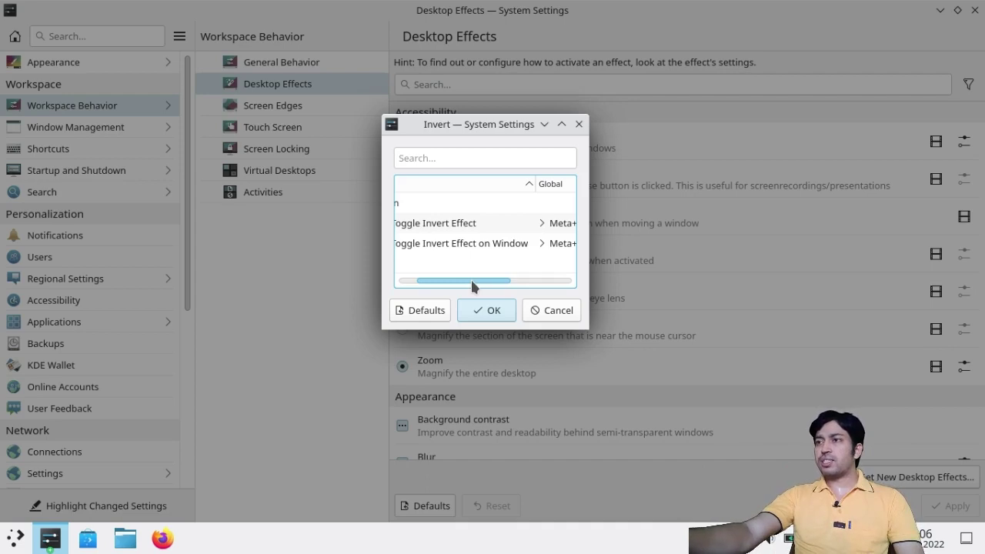
pyautogui.moveTo(471, 282); pyautogui.dragTo(501, 283)
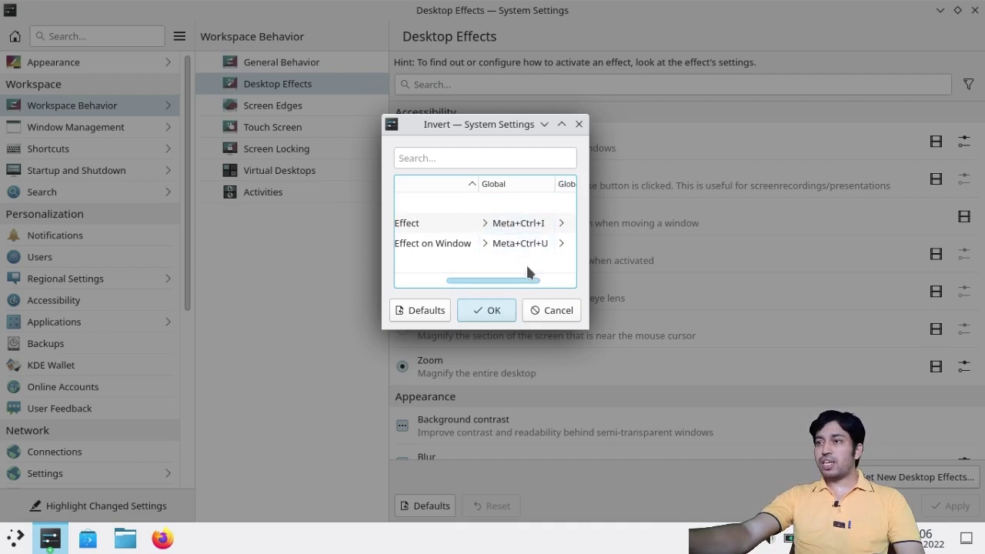
pyautogui.moveTo(515, 287); pyautogui.dragTo(440, 282)
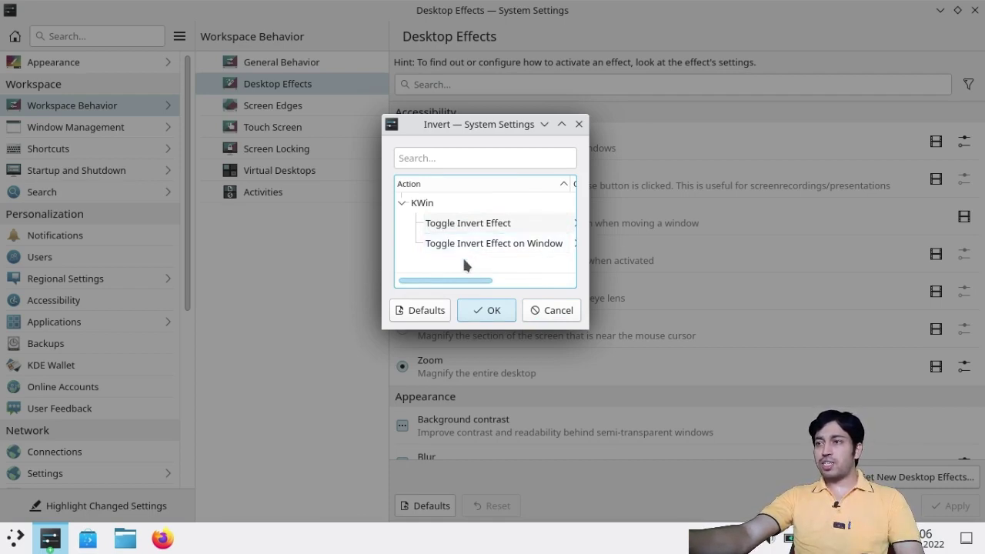
pyautogui.moveTo(461, 283); pyautogui.dragTo(506, 286)
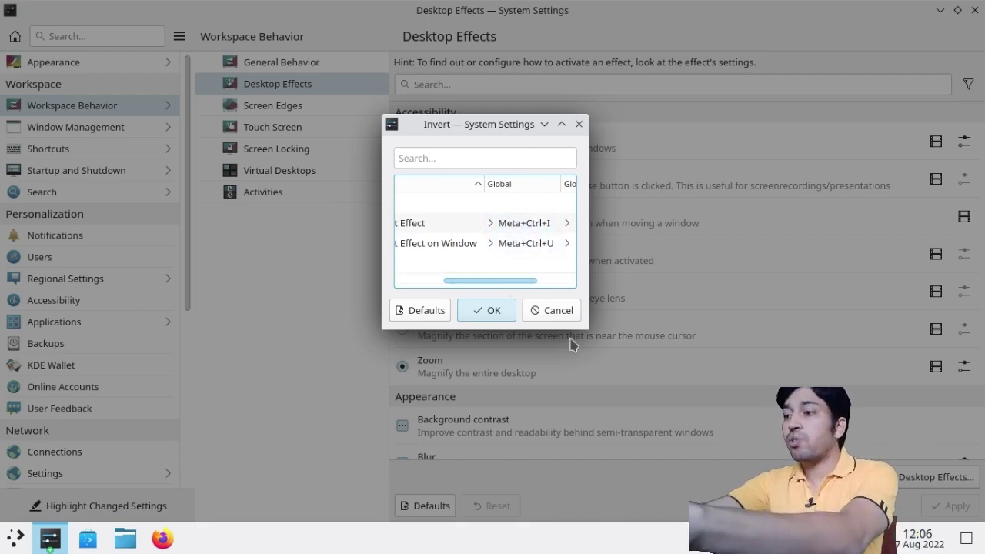
pyautogui.press('ctrl+super+i')
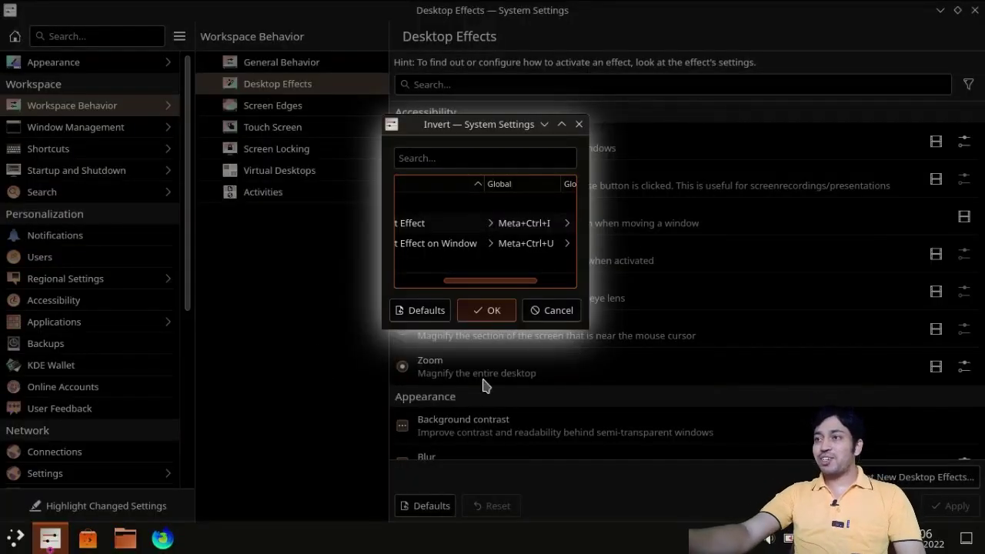
# - Close the Invert shortcut dialog and minimize System Settings to the desktop
pyautogui.click(479, 312)
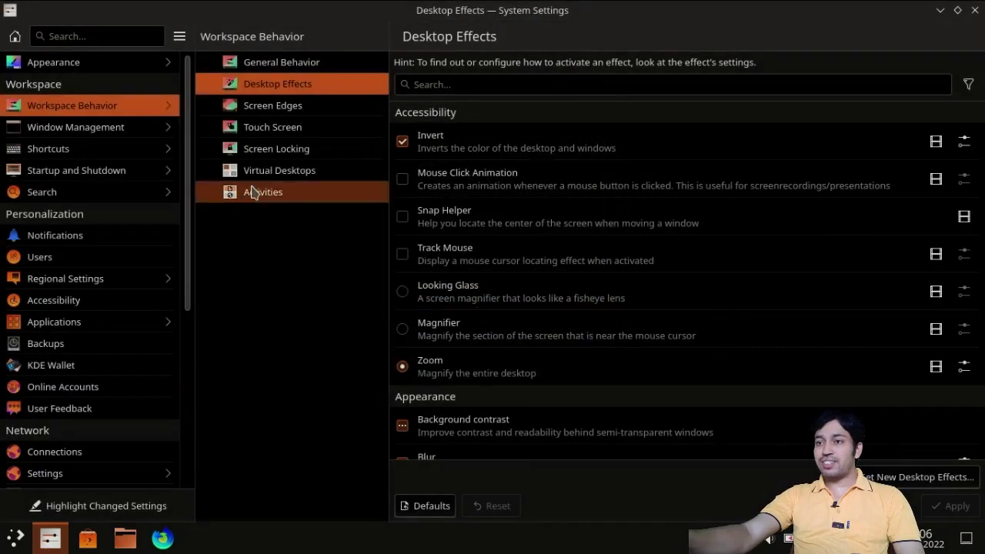
pyautogui.click(16, 537)
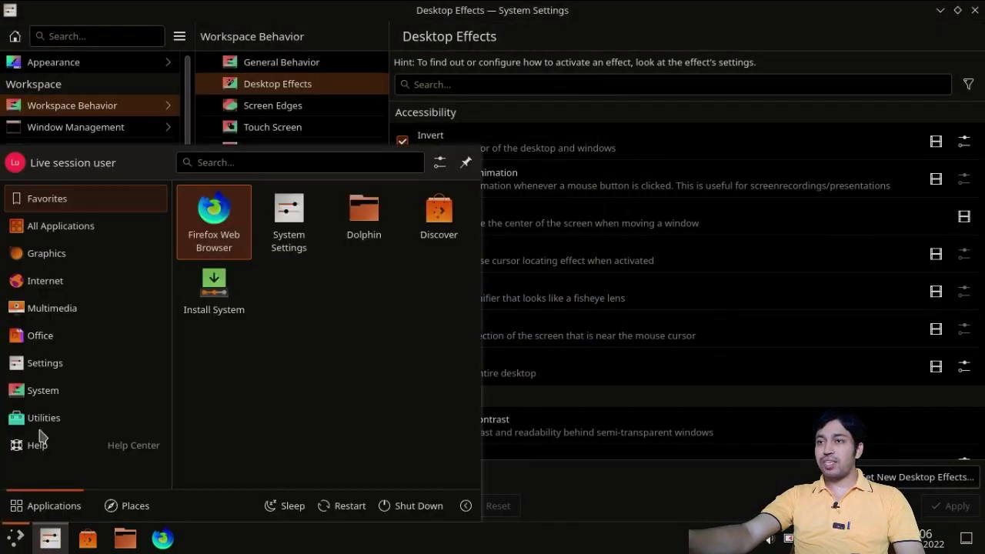
pyautogui.moveTo(68, 240)
pyautogui.moveTo(55, 366)
pyautogui.click(15, 537)
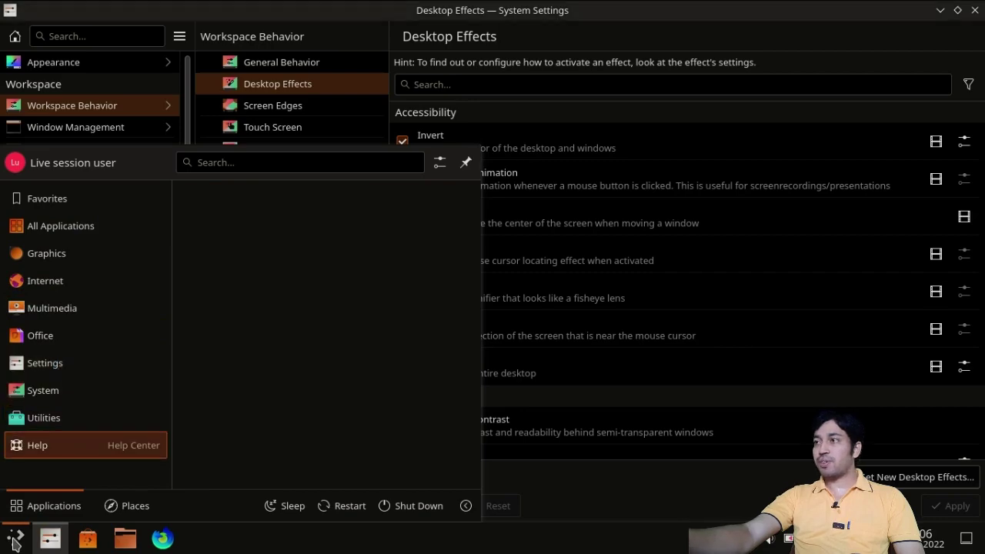
pyautogui.click(940, 10)
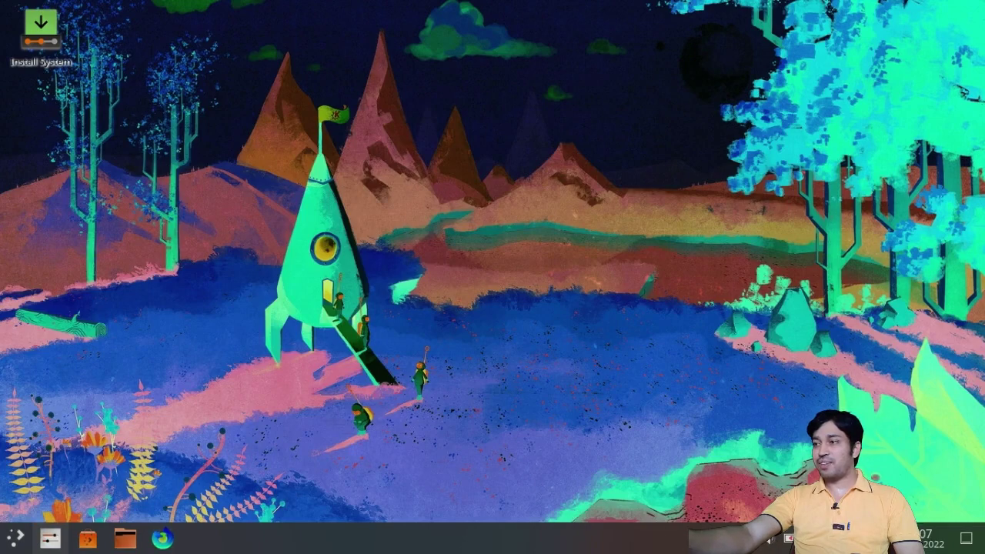
# - Close the Dolphin file manager window and bring the Desktop Effects settings back
pyautogui.rightClick(789, 538)
pyautogui.click(639, 423)
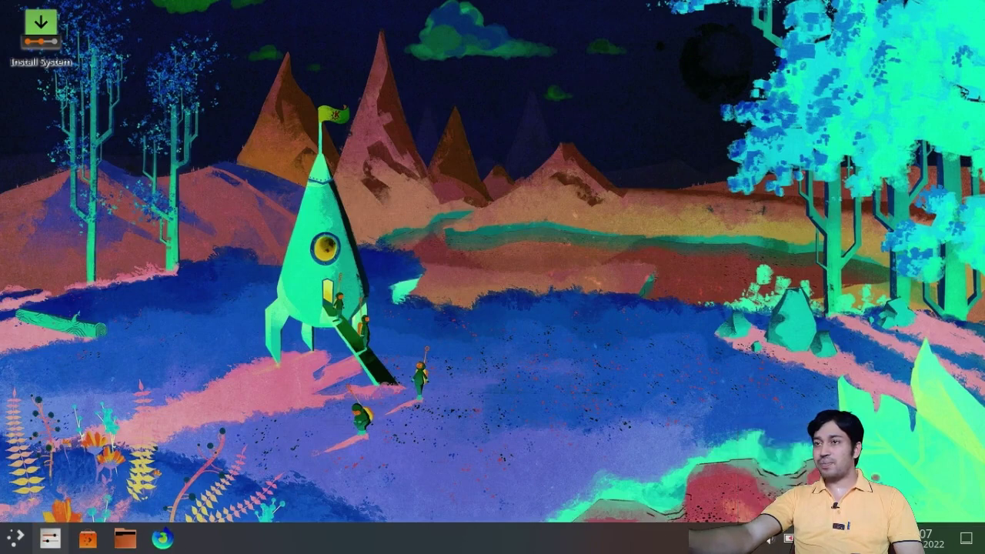
pyautogui.click(770, 538)
pyautogui.click(523, 378)
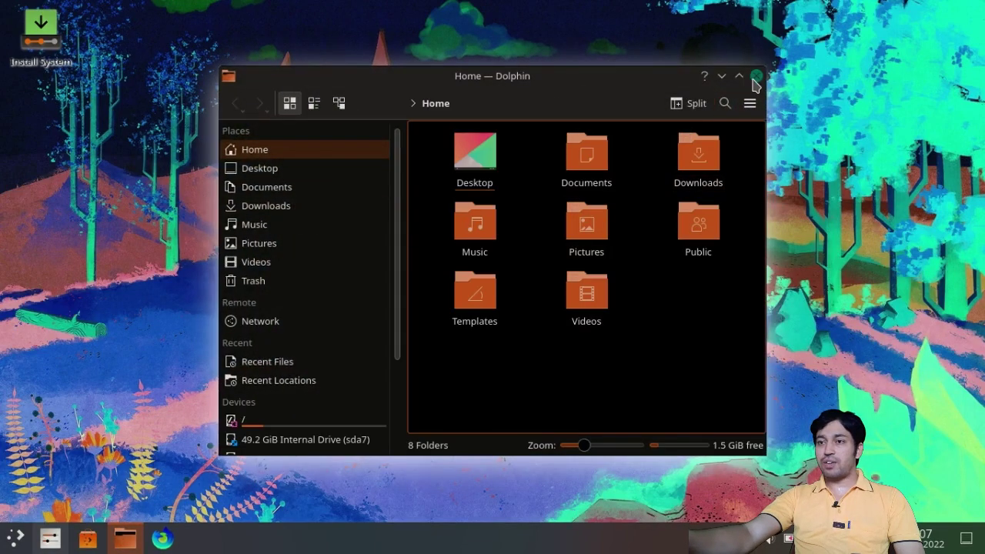
pyautogui.click(755, 78)
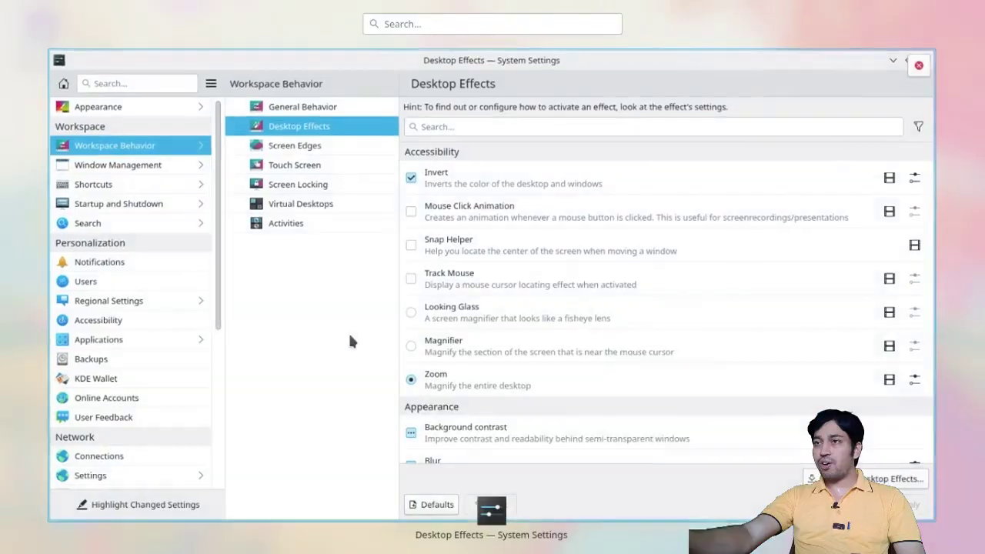
pyautogui.press('ctrl+super+i')
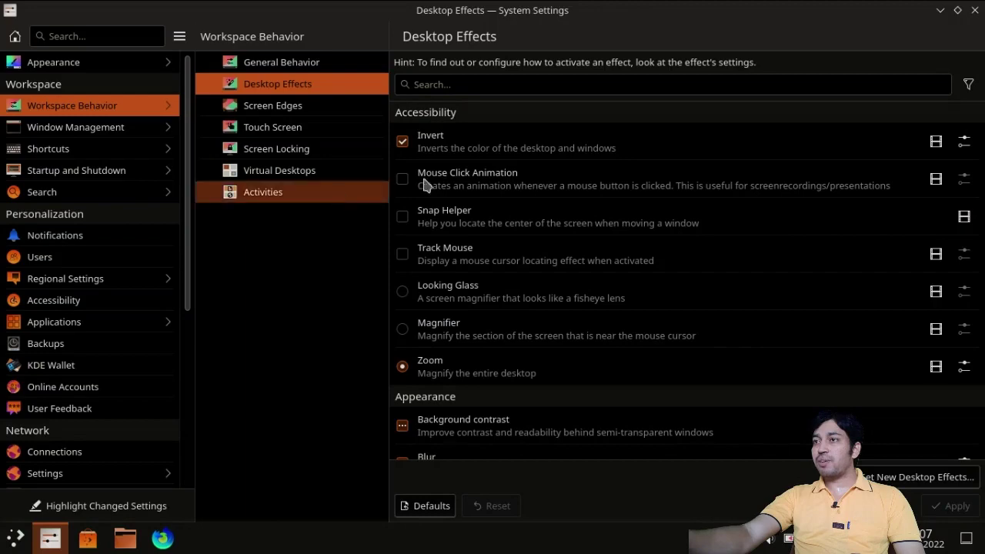
# - Turn Invert off and enable Mouse Click Animation, applying each change
pyautogui.click(402, 142)
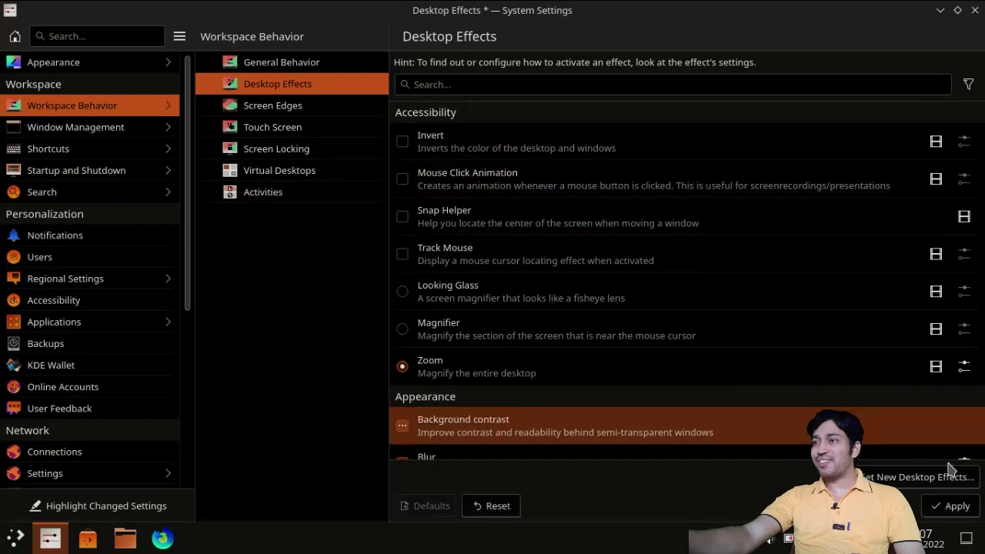
pyautogui.click(954, 504)
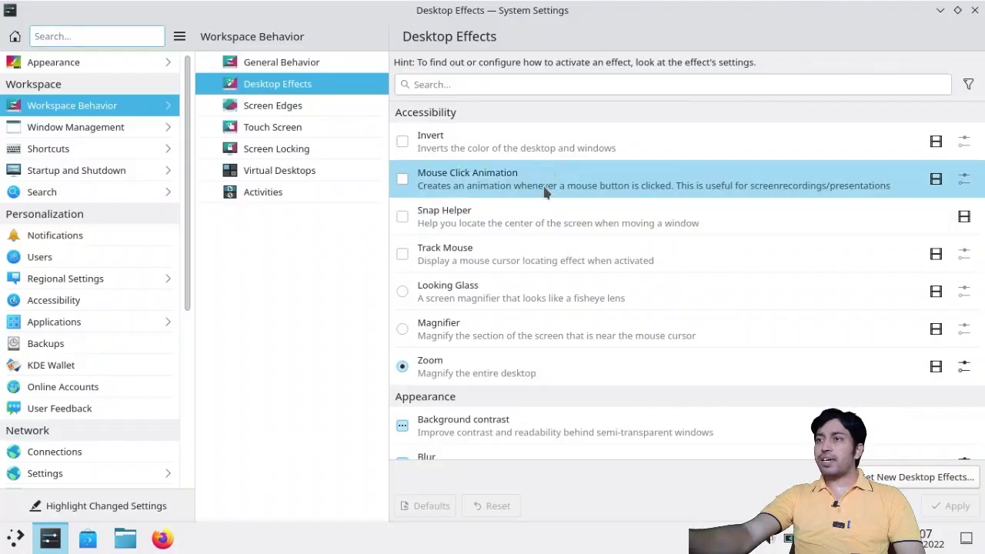
pyautogui.click(402, 178)
pyautogui.click(952, 507)
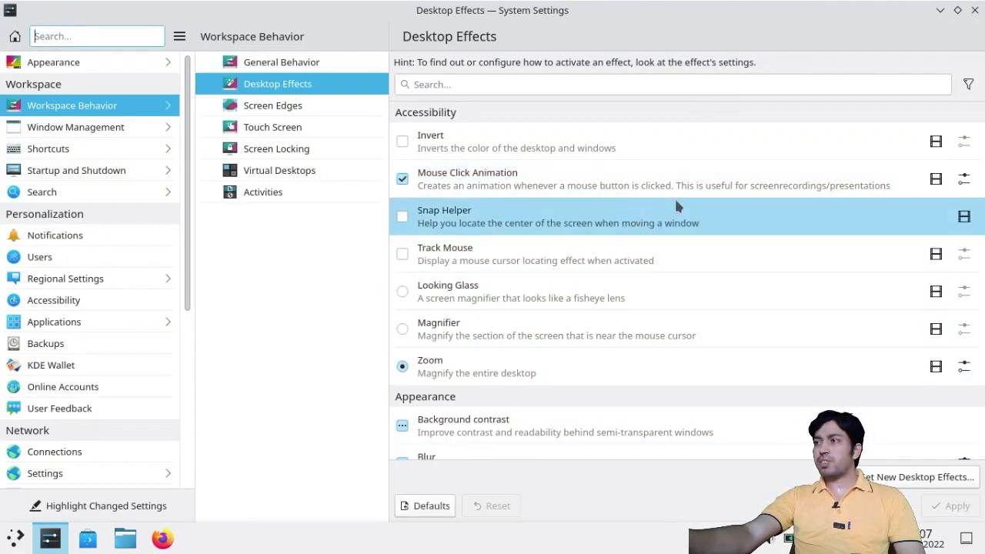
pyautogui.click(966, 179)
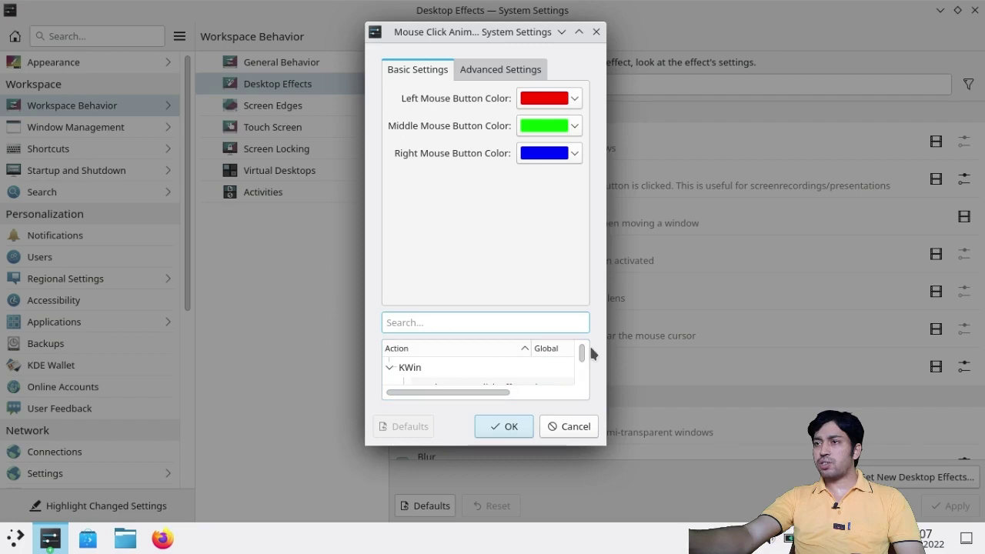
# - Review the Meta+* Toggle Mouse Click Effect shortcut, test the left-click ring, and confirm with OK
pyautogui.moveTo(583, 352); pyautogui.dragTo(585, 369)
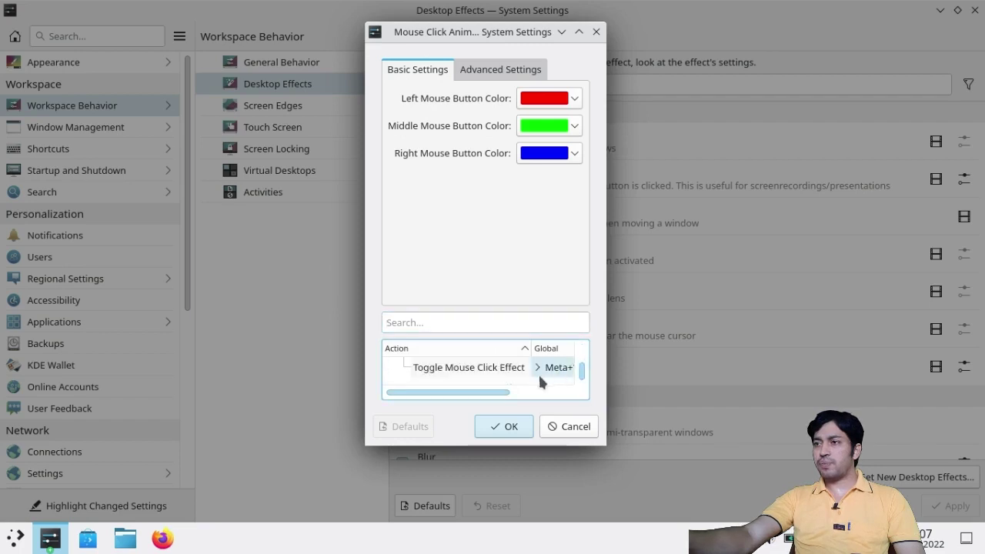
pyautogui.moveTo(473, 397); pyautogui.dragTo(522, 400)
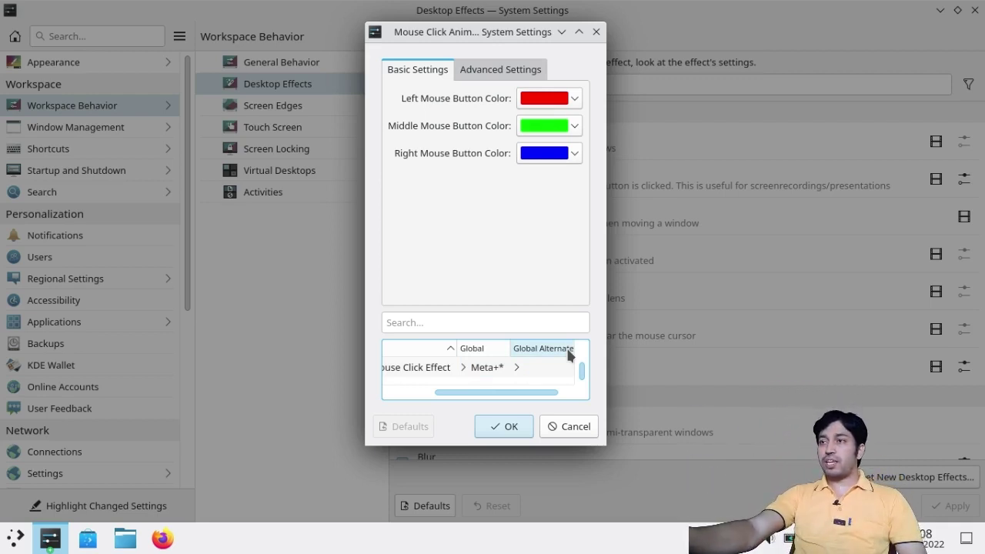
pyautogui.click(453, 218)
pyautogui.click(454, 218)
pyautogui.click(420, 223)
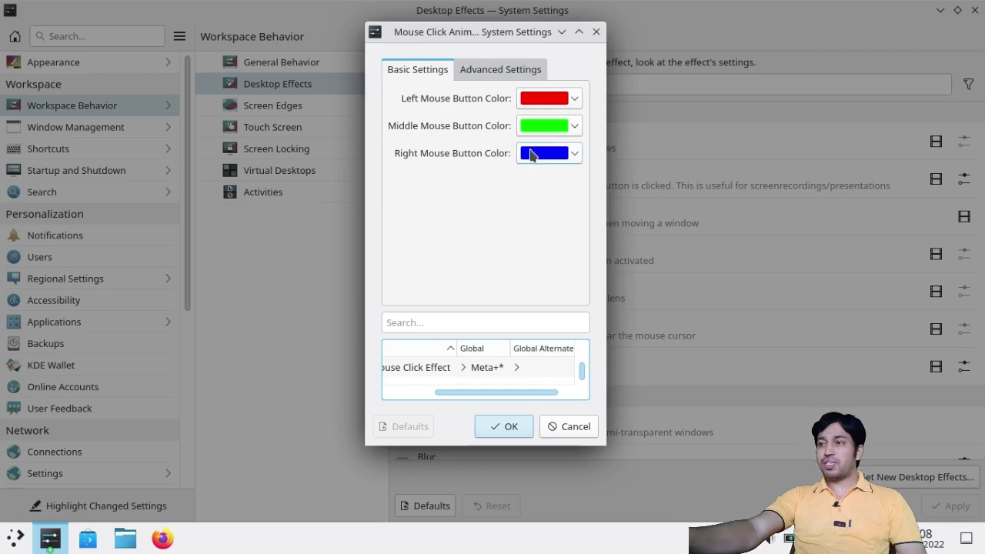
pyautogui.click(497, 428)
# - Test the left, right and middle-click animation rings in an empty area
pyautogui.click(286, 251)
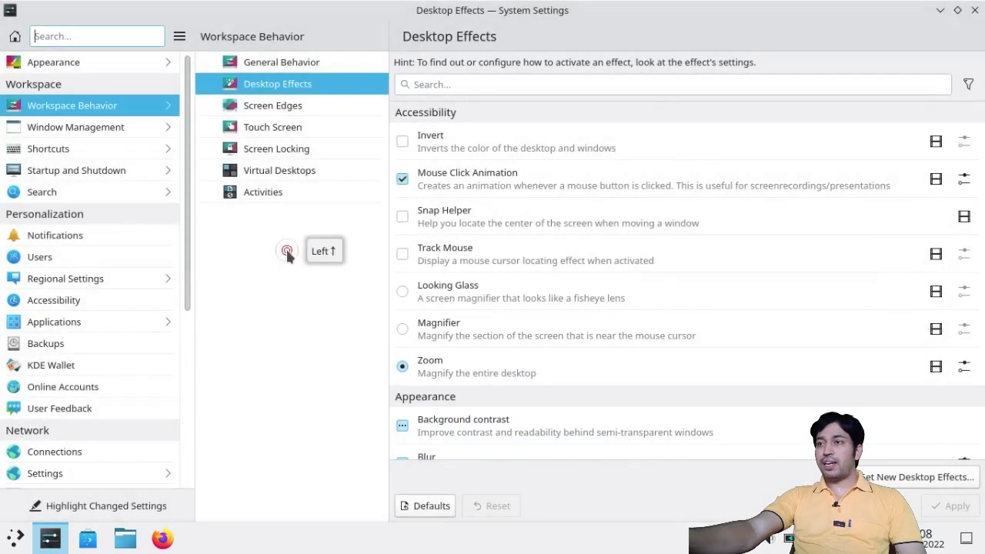
pyautogui.click(286, 251)
pyautogui.rightClick(264, 275)
pyautogui.rightClick(264, 275)
pyautogui.rightClick(262, 298)
pyautogui.click(275, 275)
pyautogui.middleClick(265, 271)
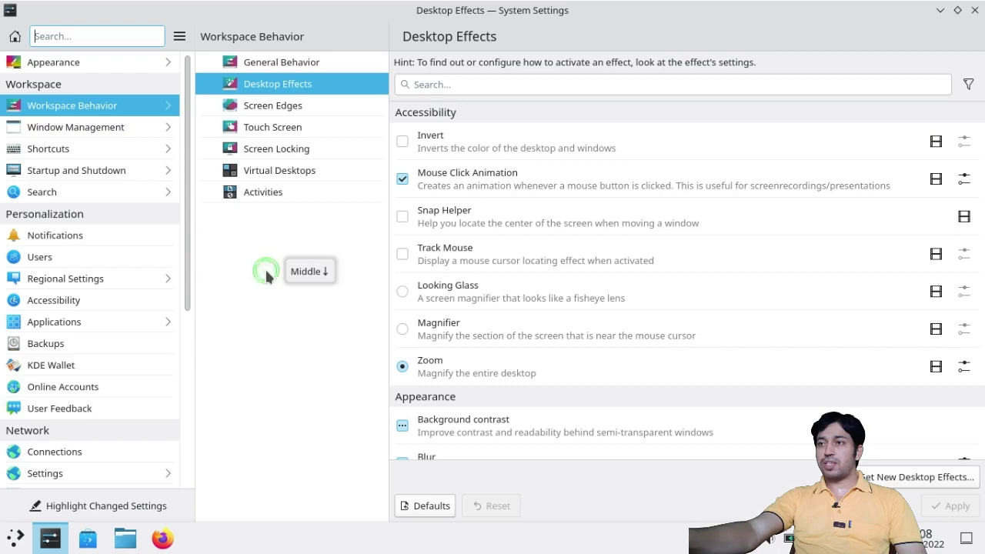
pyautogui.middleClick(267, 271)
pyautogui.middleClick(266, 272)
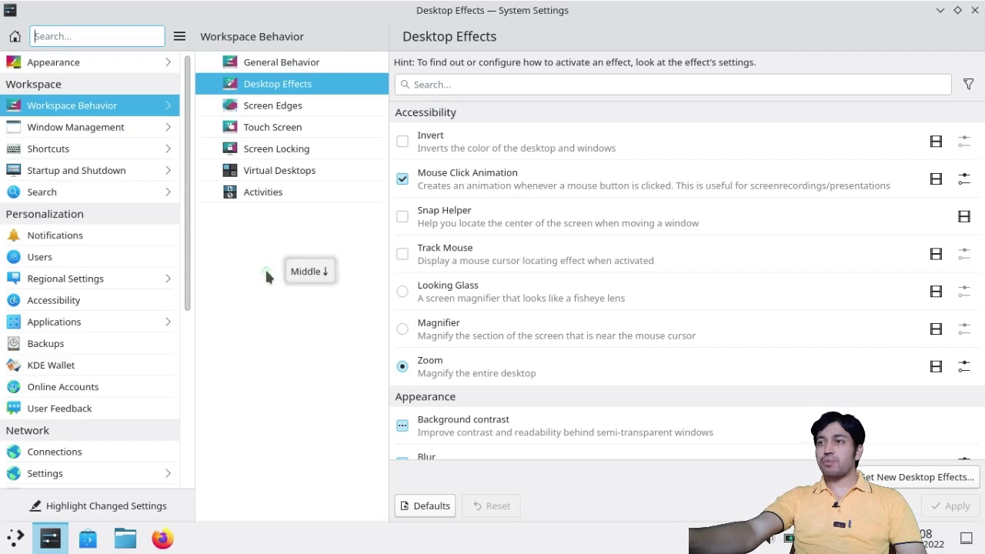
pyautogui.middleClick(266, 272)
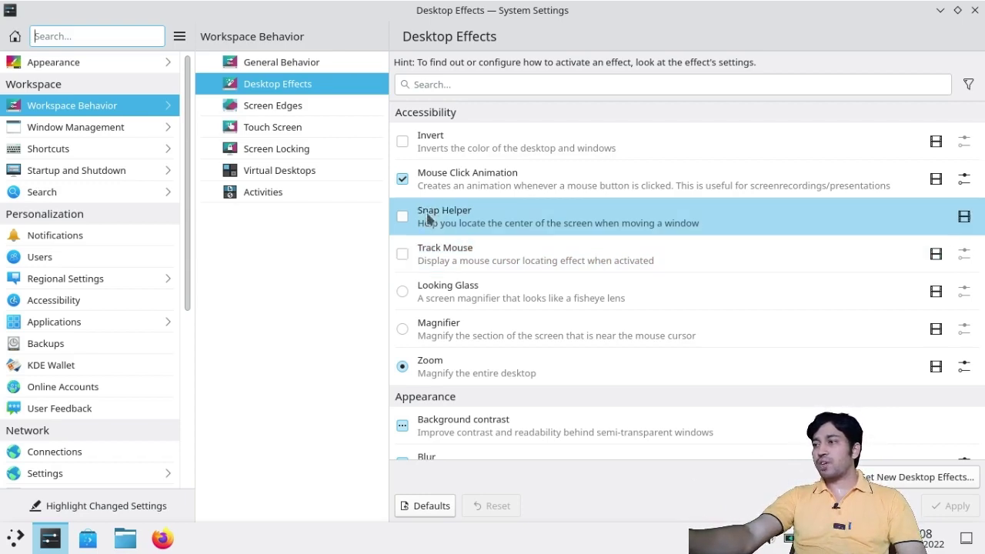
# - Disable Mouse Click Animation and enable Snap Helper, applying each, then un-maximize the window
pyautogui.click(403, 178)
pyautogui.click(953, 514)
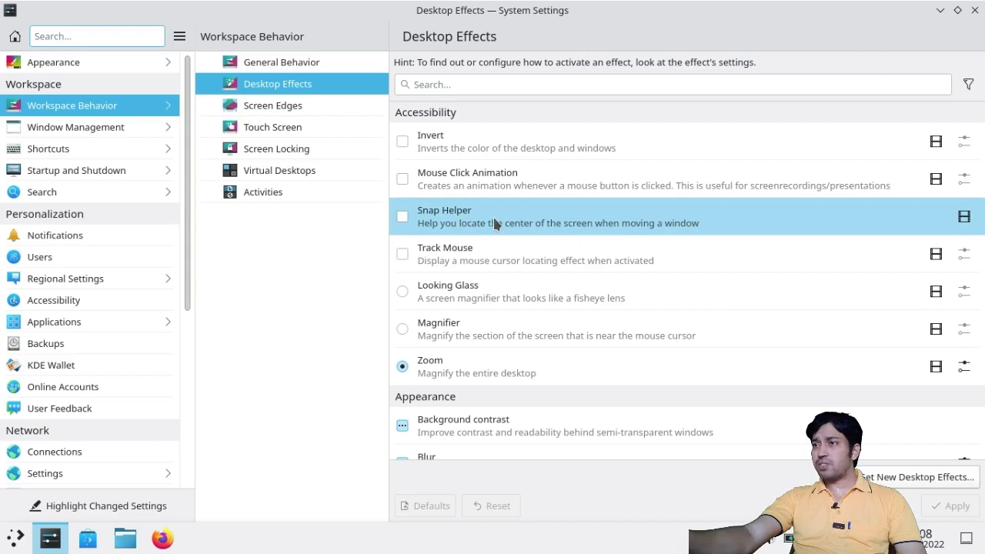
pyautogui.click(403, 216)
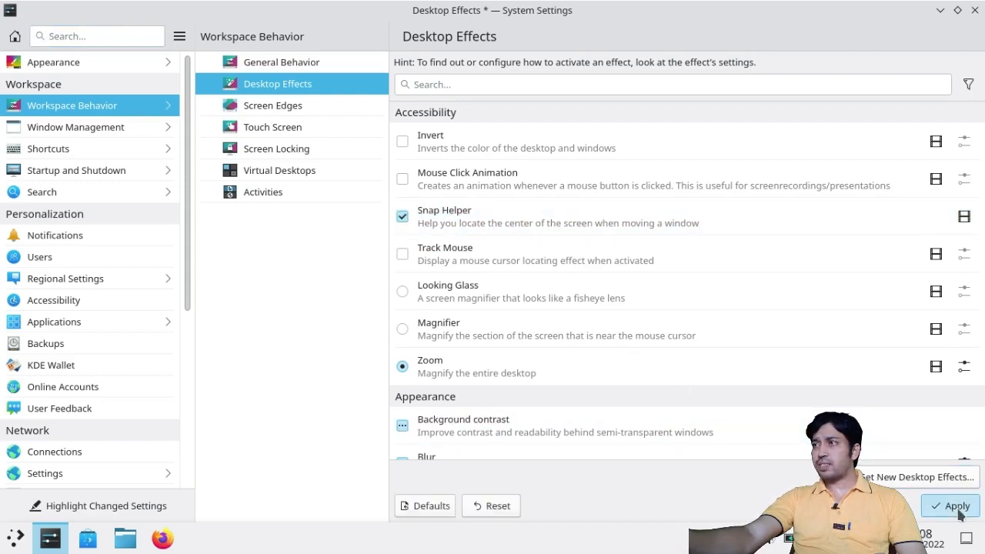
pyautogui.click(958, 508)
pyautogui.click(956, 11)
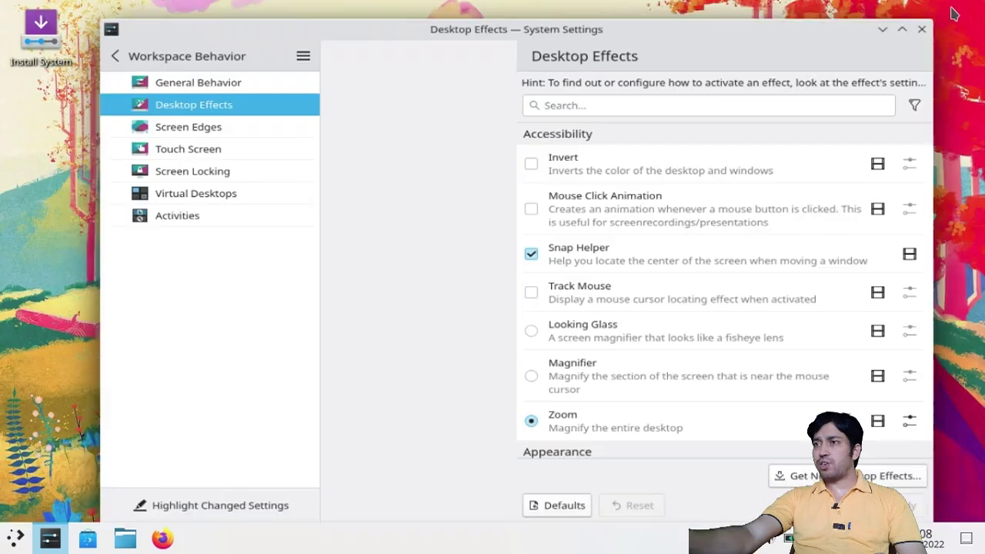
# - Test Snap Helper by moving the window, re-maximize it, then disable and apply Snap Helper
pyautogui.moveTo(619, 40)
pyautogui.mouseDown()
pyautogui.moveTo(633, 42)
pyautogui.moveTo(593, 19)
pyautogui.moveTo(549, 31)
pyautogui.moveTo(616, 32)
pyautogui.mouseUp()
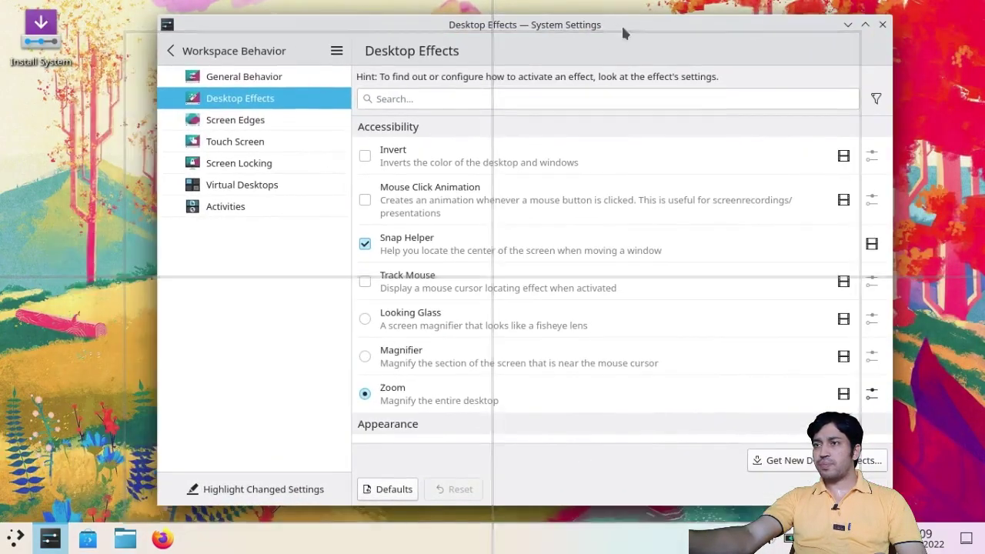
pyautogui.click(865, 25)
pyautogui.click(403, 217)
pyautogui.click(964, 505)
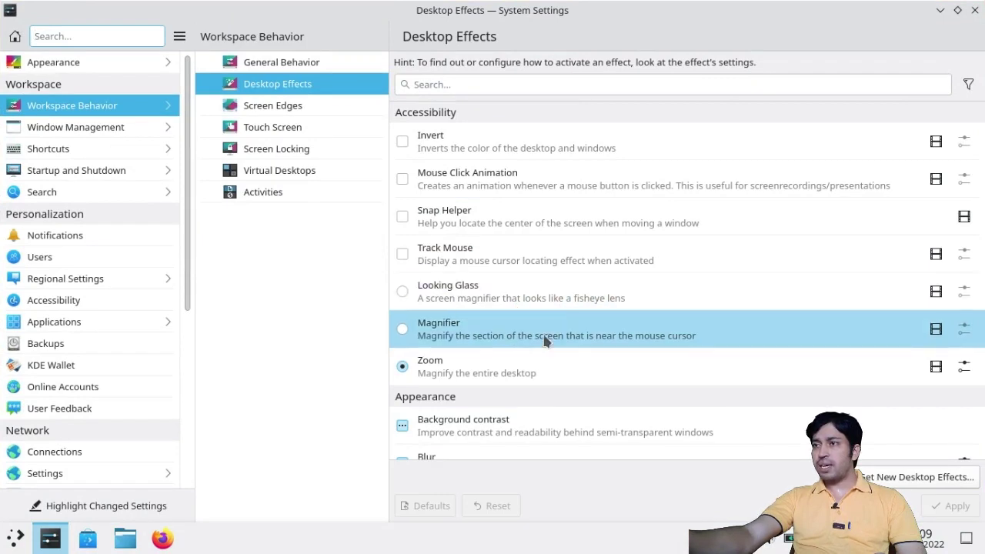
# - Replace Zoom with Magnifier as the active magnification effect and apply it
pyautogui.click(402, 331)
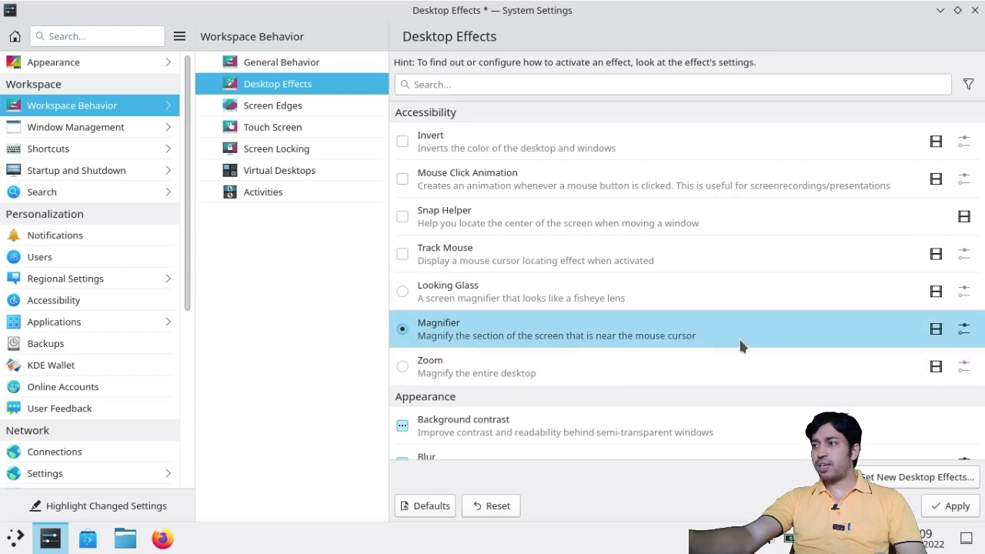
pyautogui.click(948, 506)
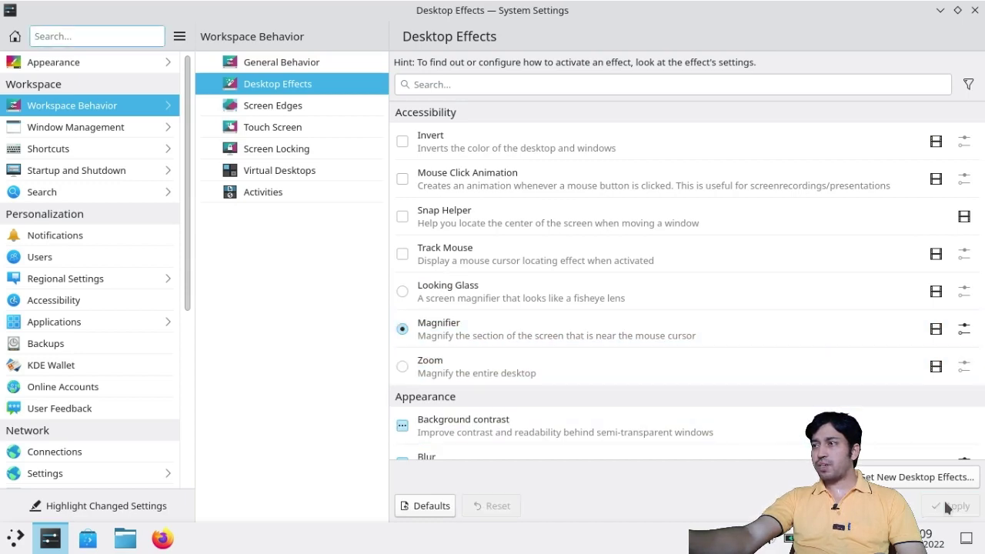
pyautogui.scroll(-5, 533, 275)
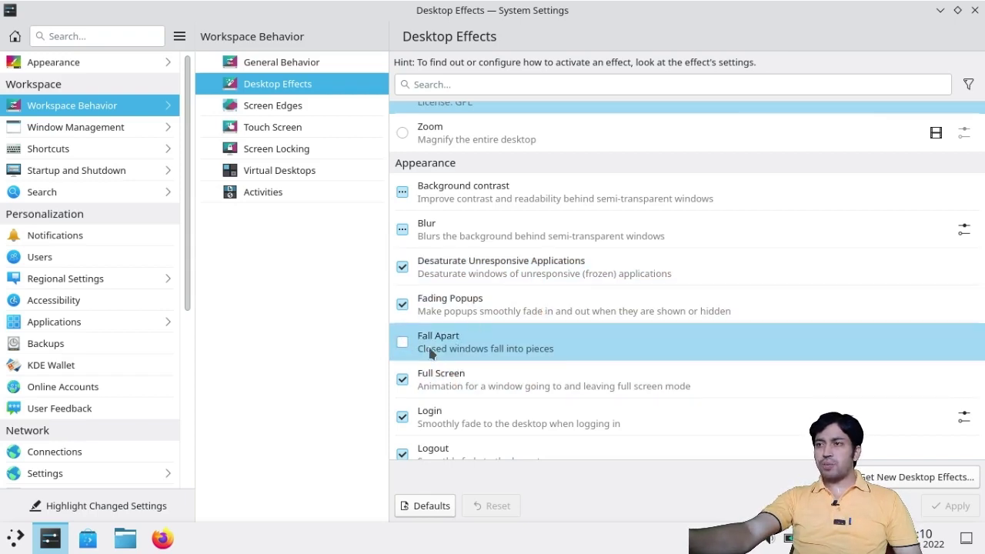
# - Enable and apply the Fall Apart effect, then open Dolphin from the taskbar
pyautogui.click(402, 342)
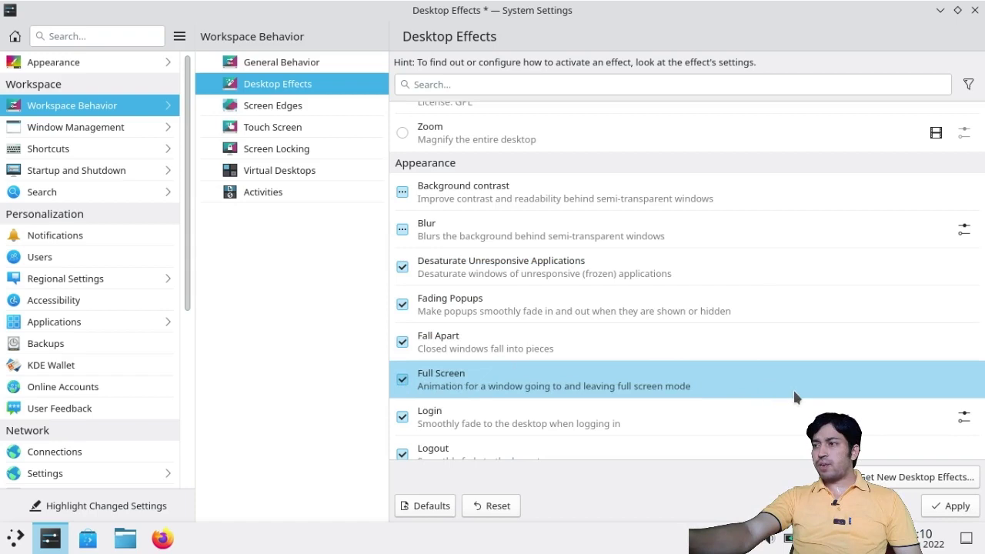
pyautogui.click(957, 507)
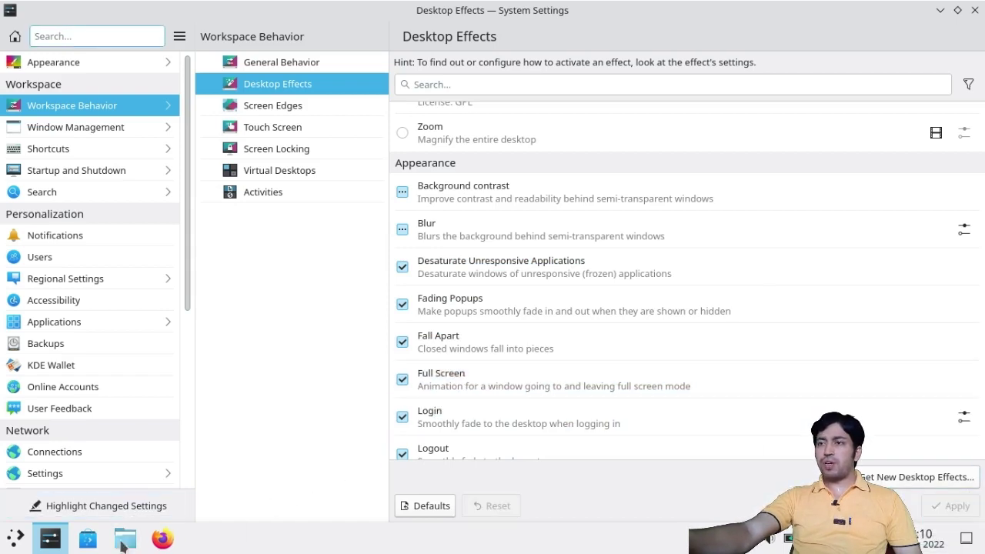
pyautogui.click(124, 542)
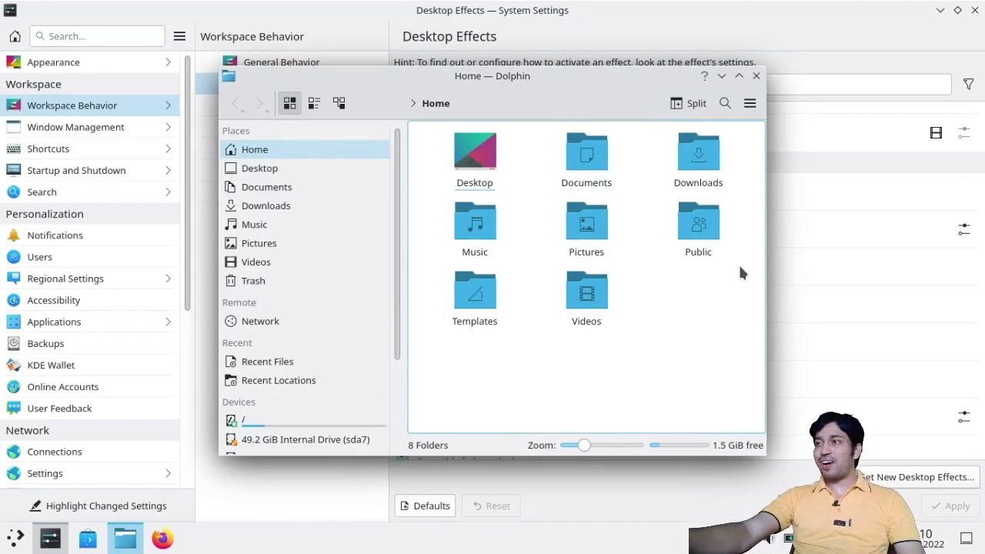
# - Close Dolphin, reopen it from the taskbar, maximize it, and close it again to watch Fall Apart
pyautogui.click(757, 77)
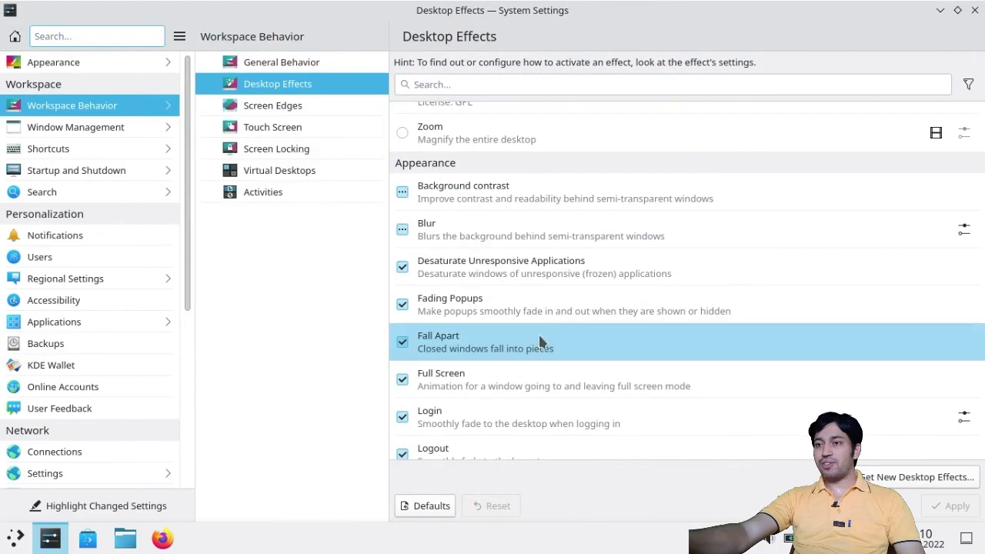
pyautogui.click(125, 540)
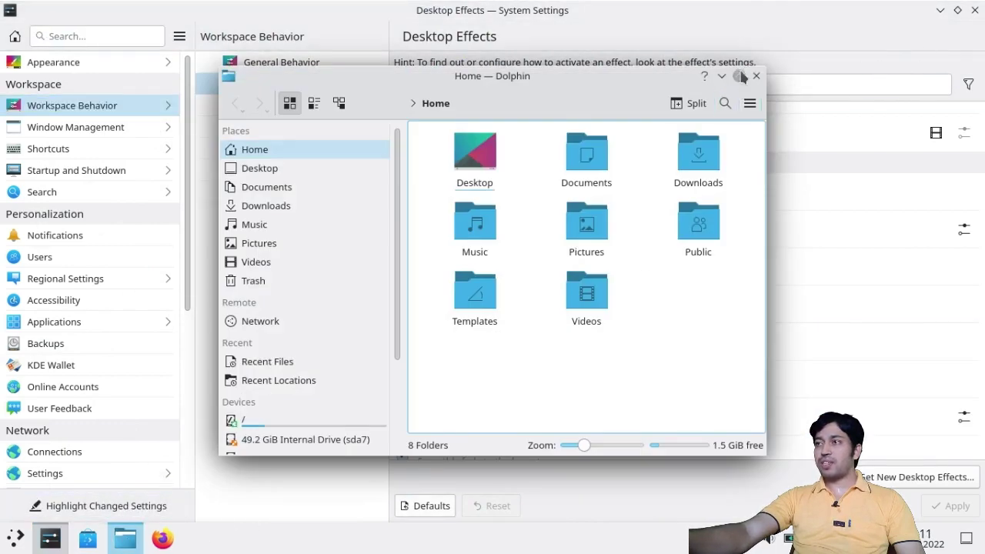
pyautogui.click(739, 75)
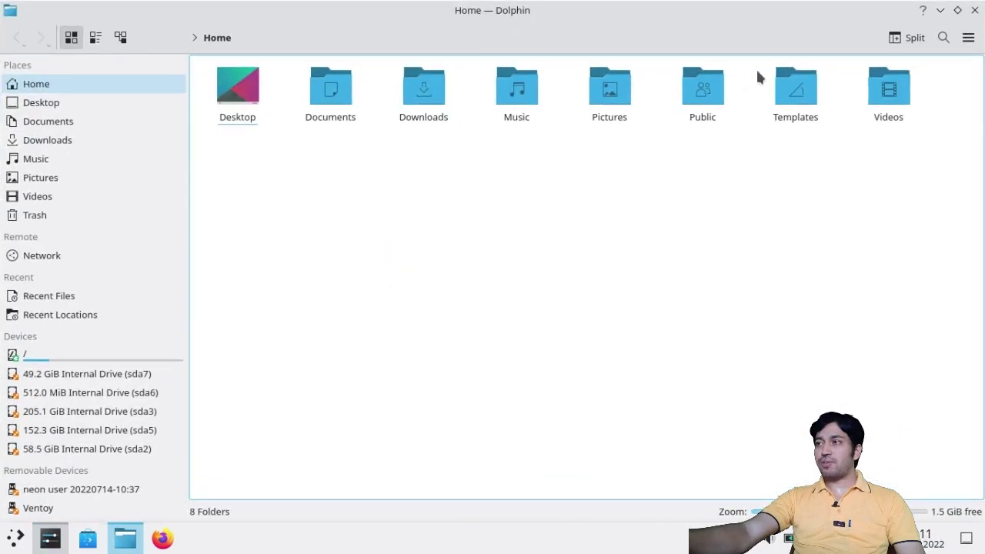
pyautogui.click(975, 11)
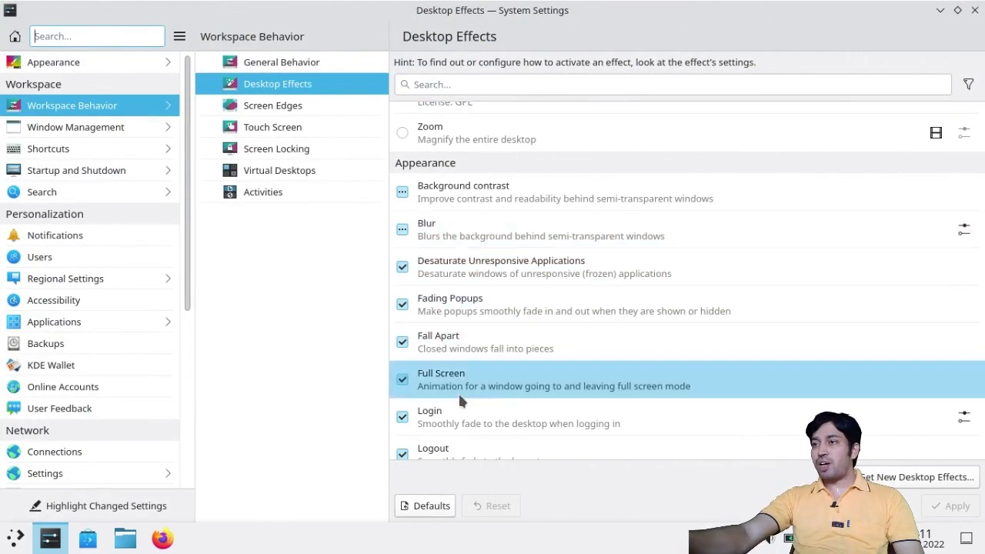
# - Uncheck Fall Apart, apply the change, and scroll further down the effects list
pyautogui.click(402, 342)
pyautogui.click(961, 505)
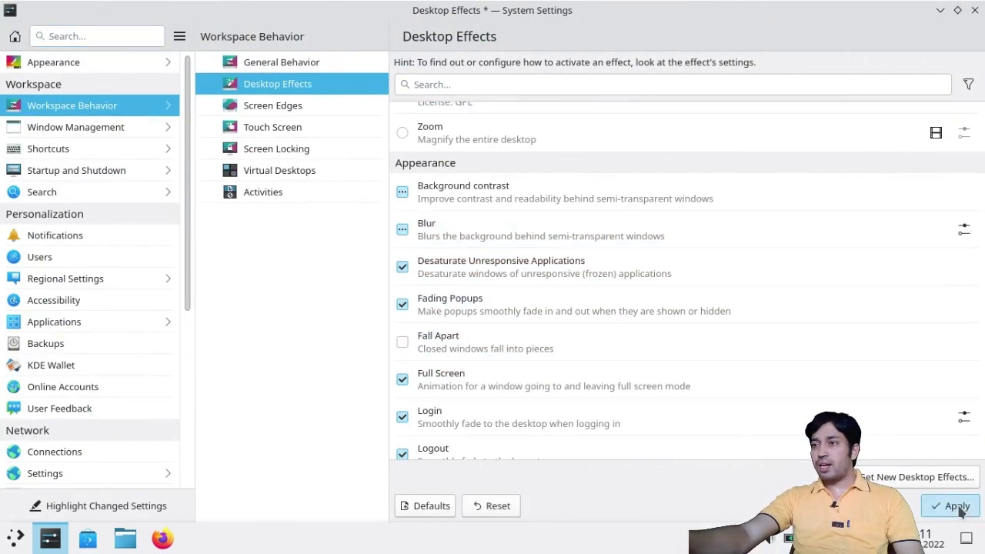
pyautogui.scroll(-3, 582, 326)
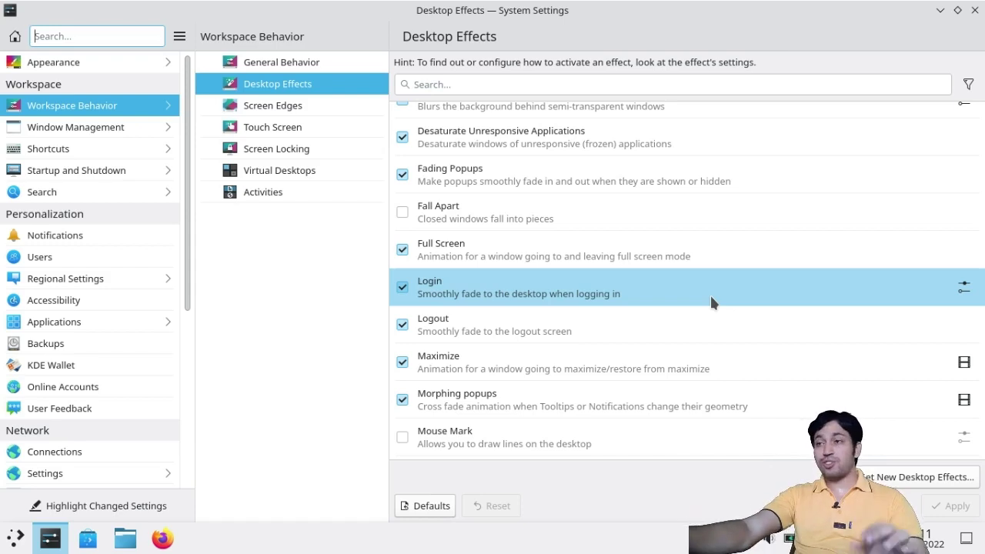
pyautogui.scroll(-2, 639, 338)
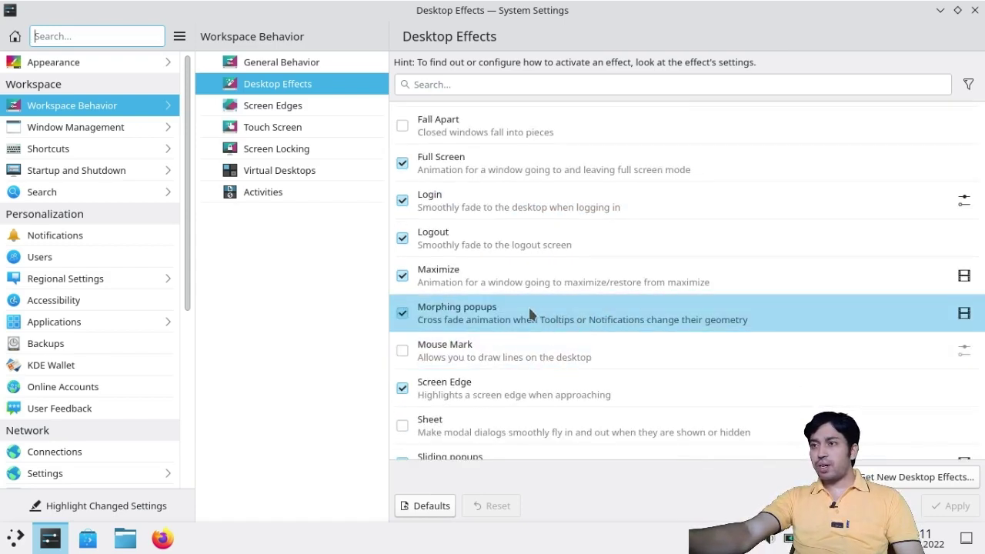
pyautogui.scroll(-3, 585, 323)
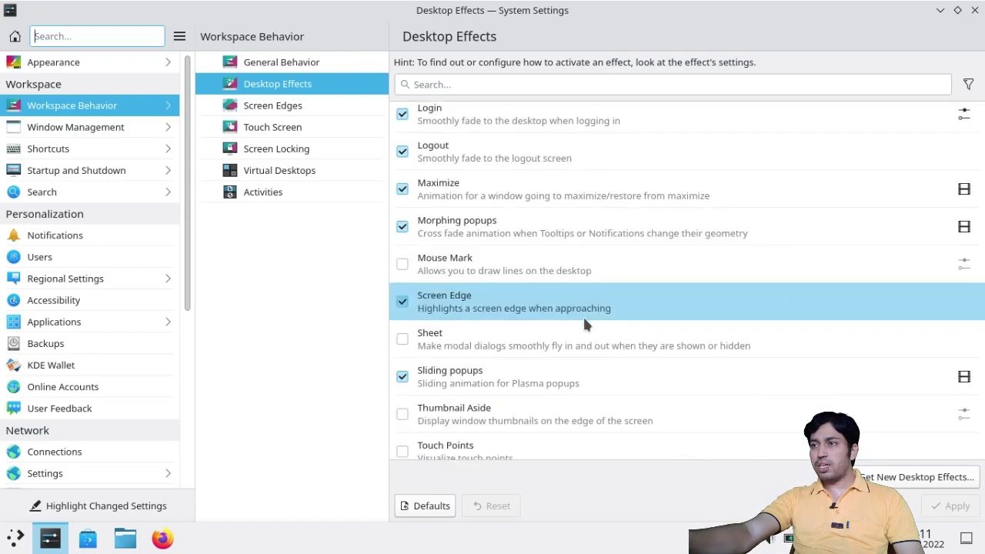
pyautogui.scroll(-1, 615, 339)
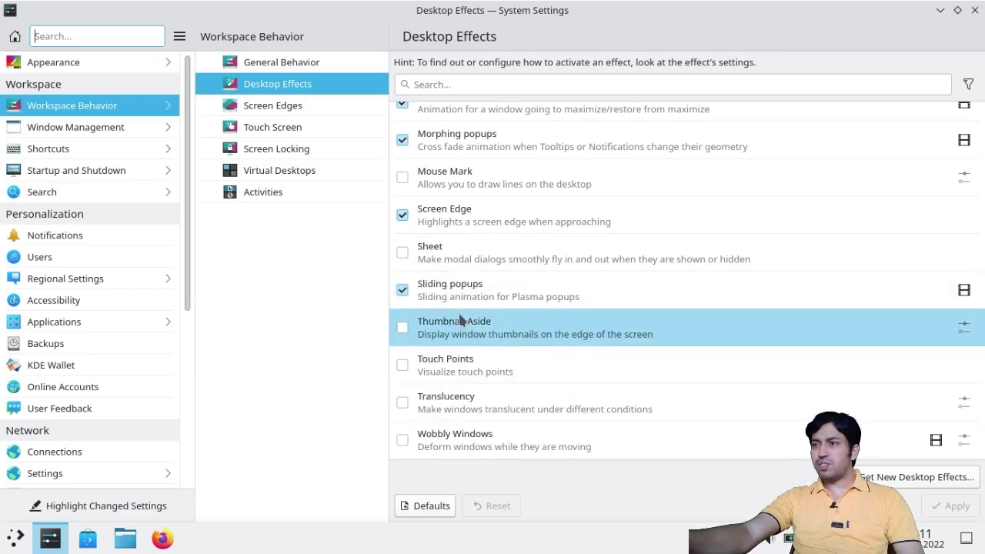
pyautogui.scroll(-1, 558, 341)
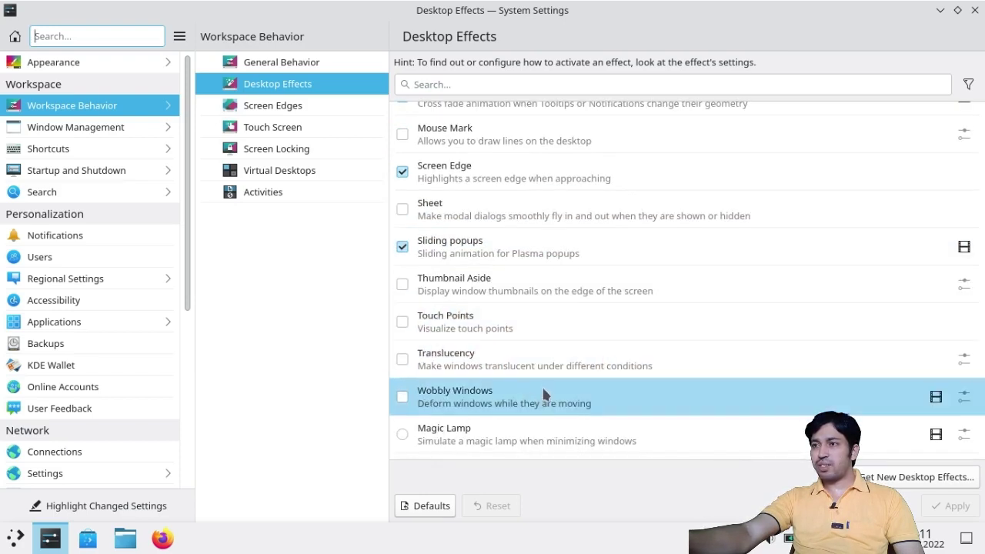
pyautogui.scroll(-1, 597, 371)
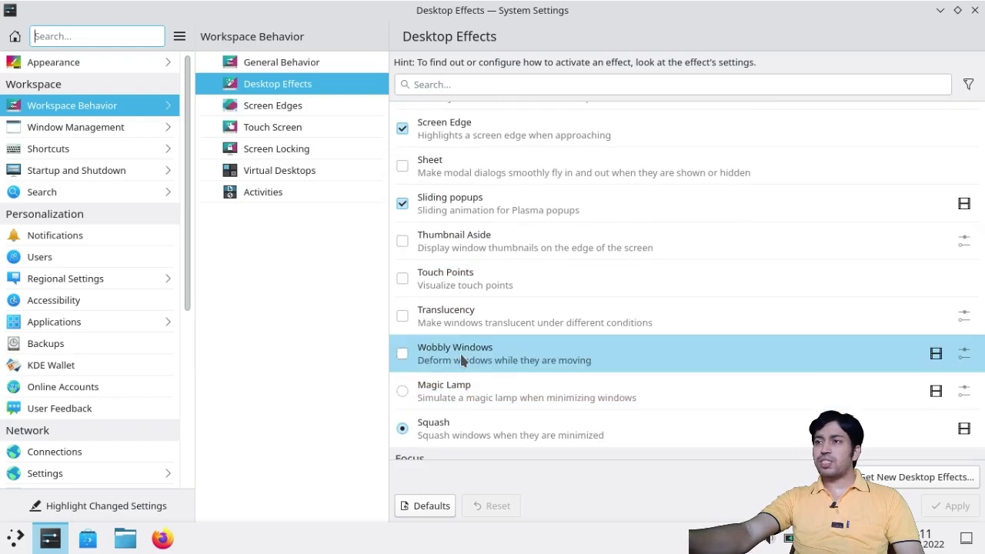
pyautogui.scroll(-1, 446, 361)
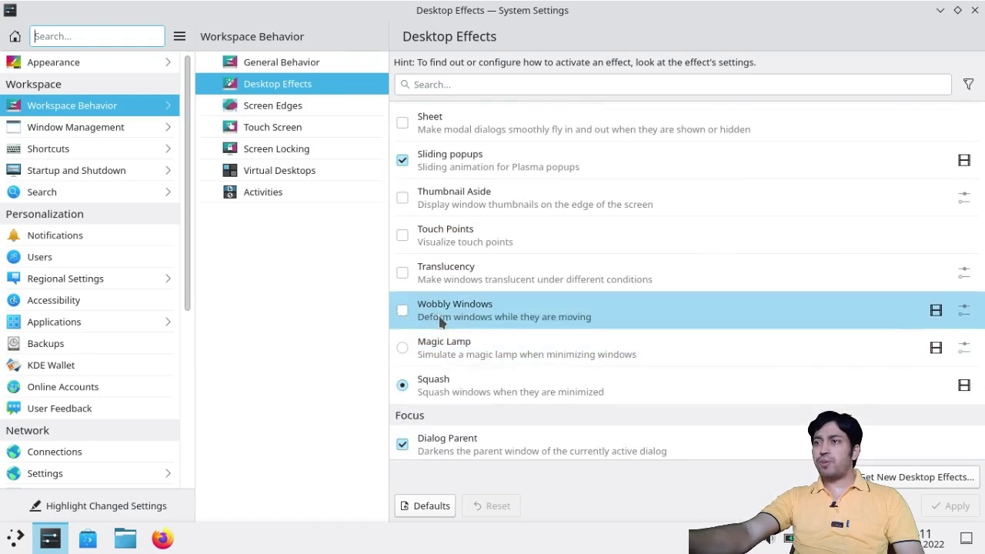
# - Enable and apply Wobbly Windows, then restore the settings window and drag it to see the wobble
pyautogui.click(403, 314)
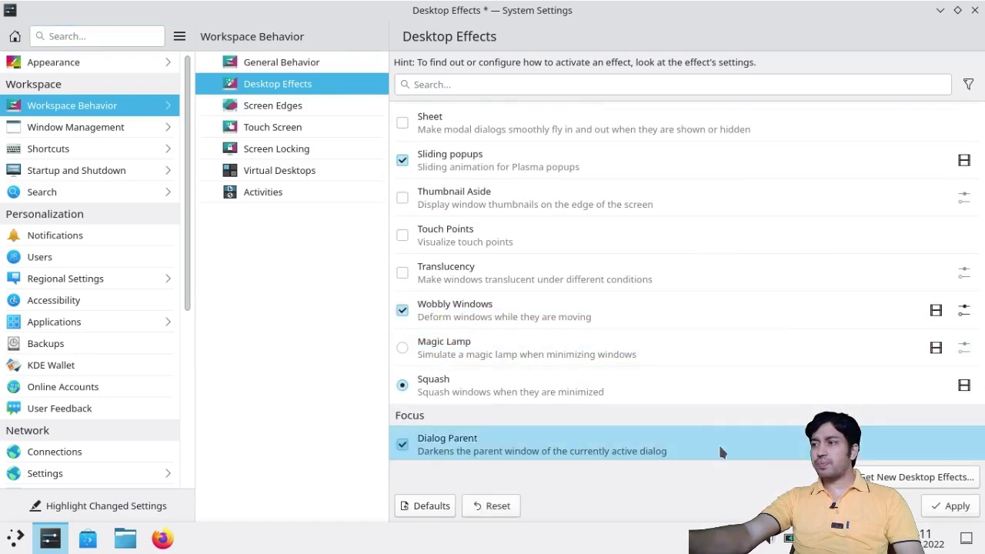
pyautogui.click(953, 507)
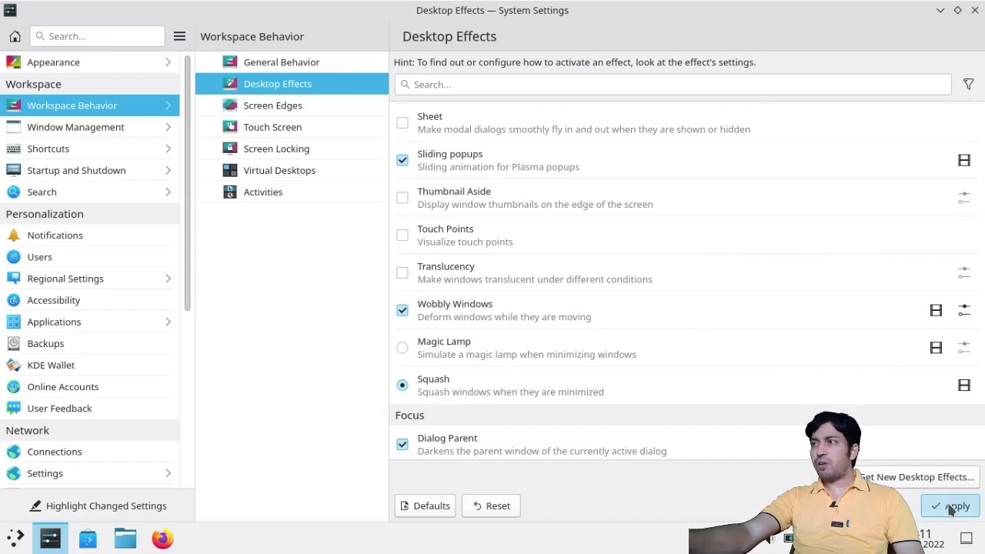
pyautogui.click(958, 10)
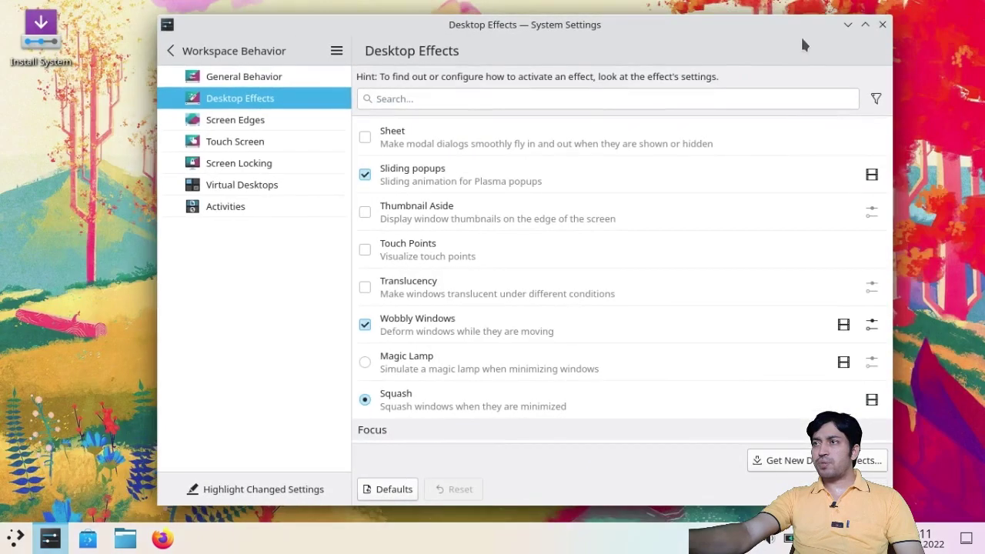
pyautogui.moveTo(643, 36); pyautogui.dragTo(660, 30)
pyautogui.moveTo(566, 26); pyautogui.dragTo(666, 24)
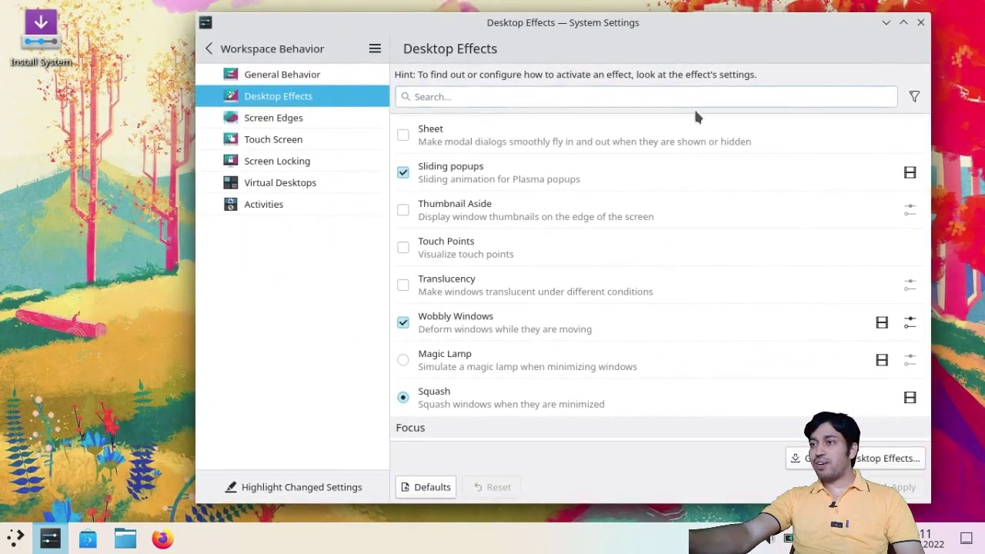
# - Set Wobbly Windows wobbliness to maximum and drag the window to test the stronger wobble
pyautogui.click(910, 327)
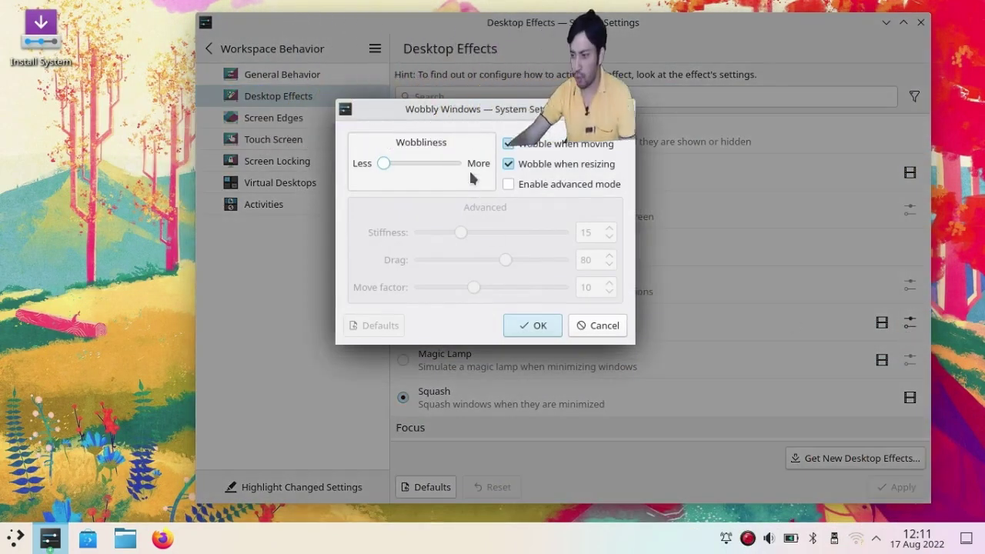
pyautogui.moveTo(383, 164); pyautogui.dragTo(479, 164)
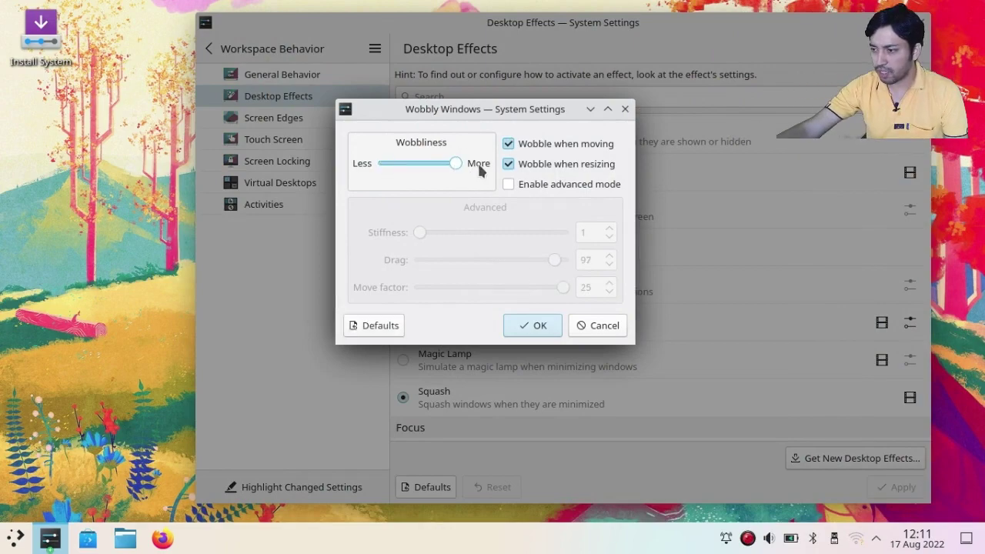
pyautogui.click(534, 327)
pyautogui.moveTo(670, 29); pyautogui.dragTo(619, 26)
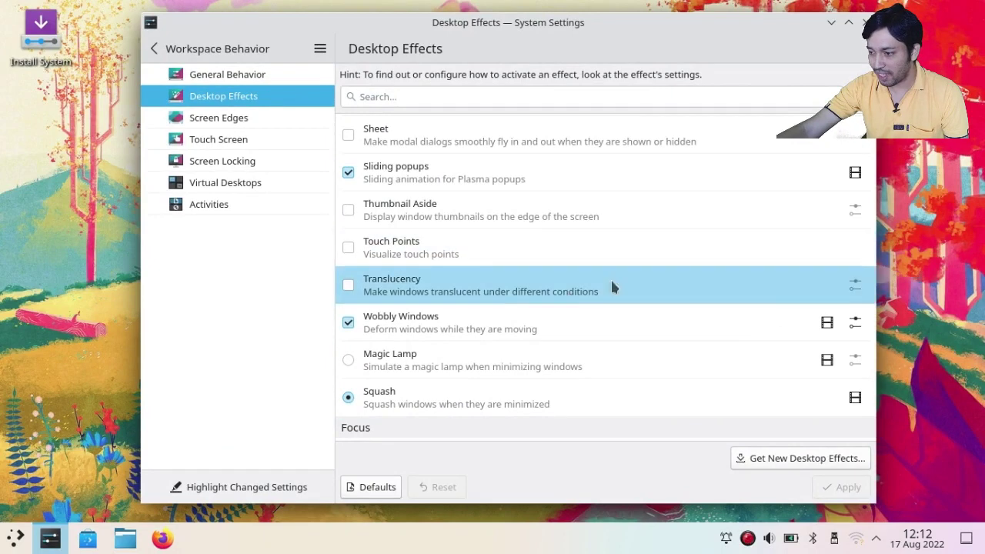
# - Reopen the Wobbly Windows settings, toggle advanced mode on and back off, and confirm with OK
pyautogui.click(856, 323)
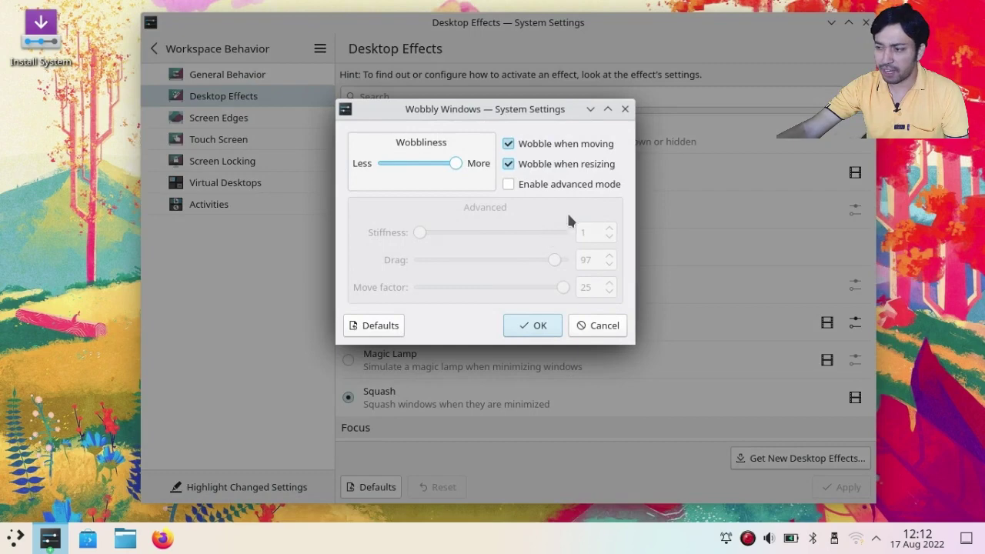
pyautogui.click(510, 185)
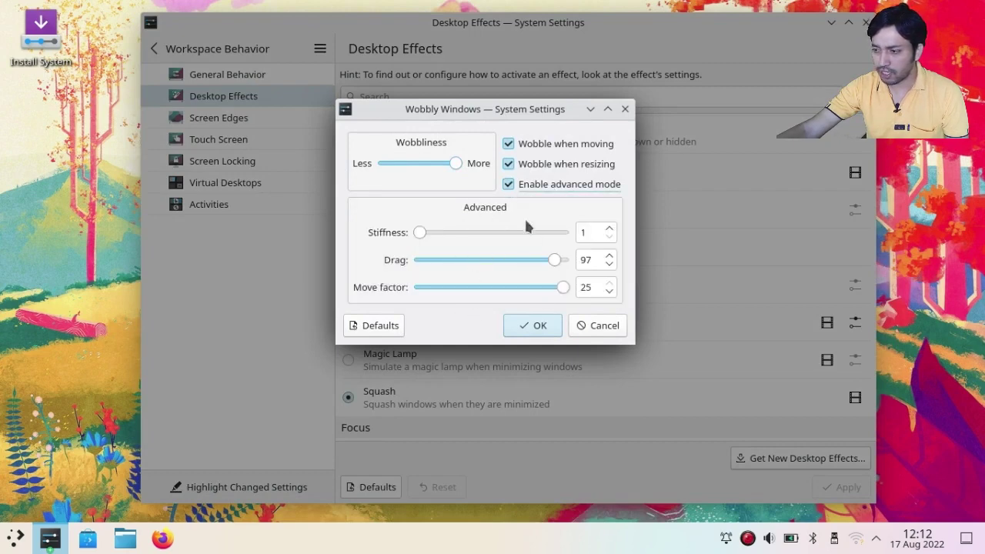
pyautogui.click(510, 186)
pyautogui.click(528, 329)
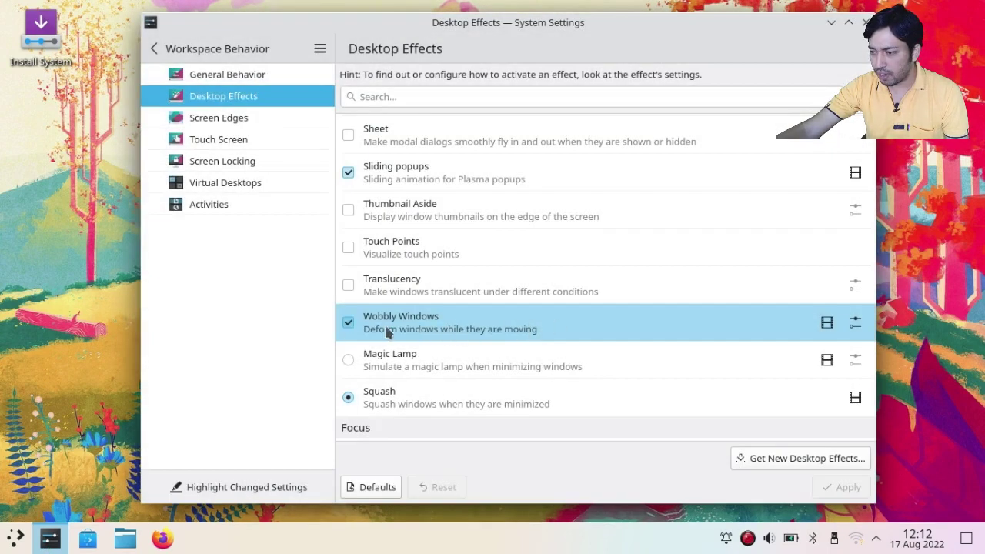
# - Disable Wobbly Windows and switch the minimize animation to Magic Lamp, applying both changes
pyautogui.click(349, 323)
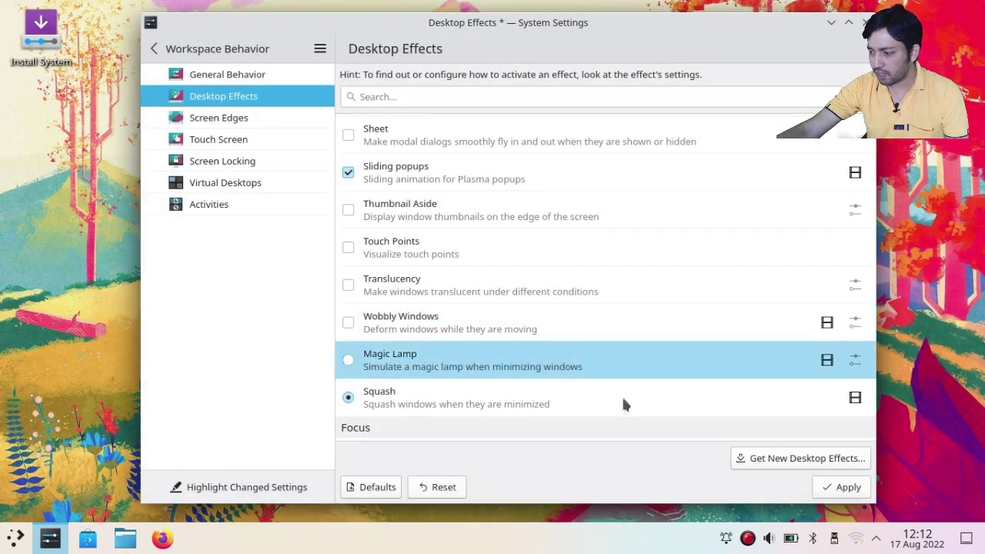
pyautogui.click(831, 490)
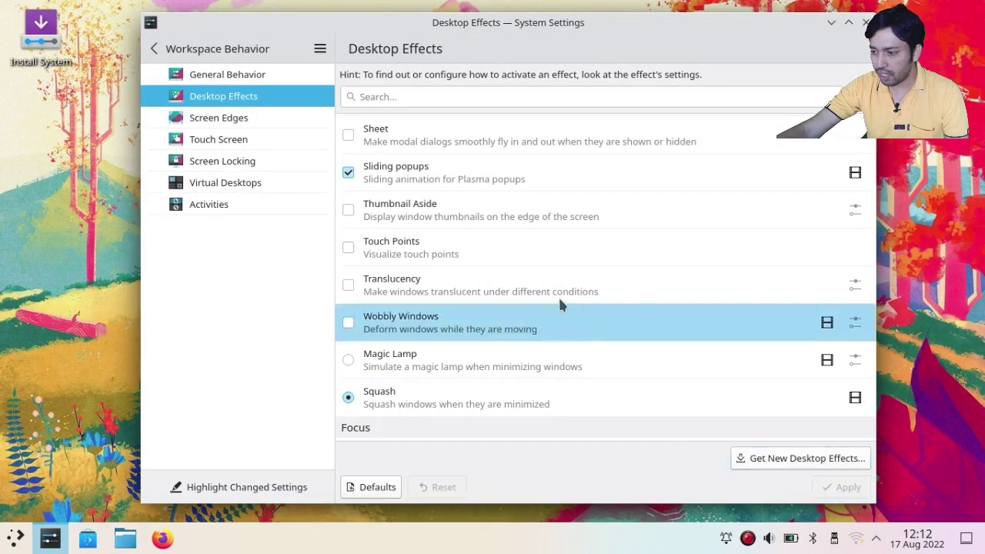
pyautogui.scroll(-1, 461, 378)
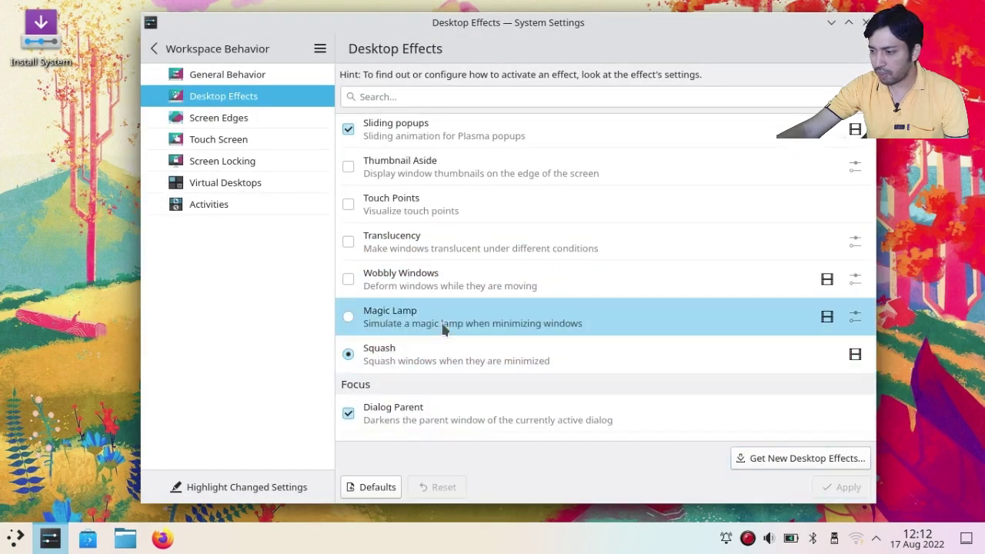
pyautogui.click(349, 316)
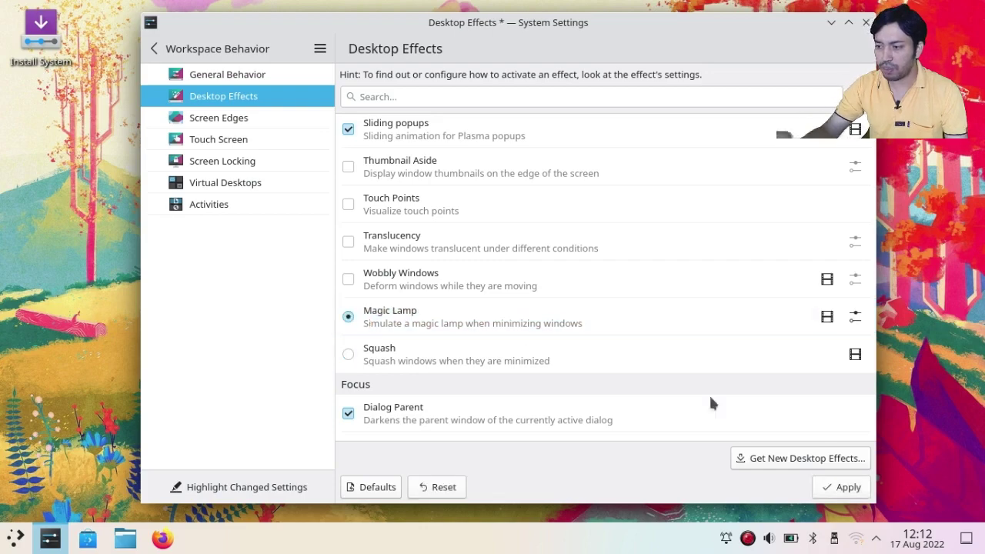
pyautogui.click(847, 494)
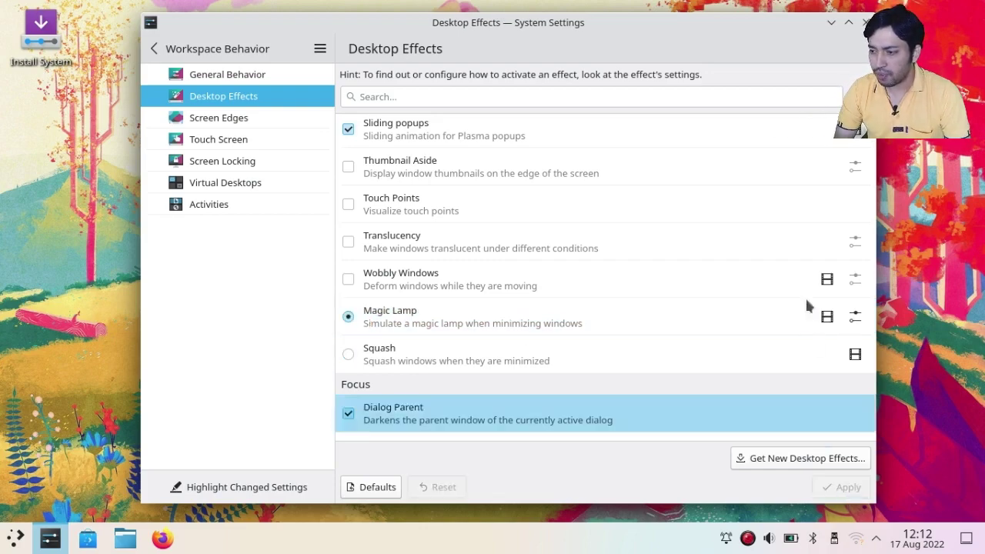
# - Minimize the settings window to preview Magic Lamp, then restore it and maximize it
pyautogui.click(831, 23)
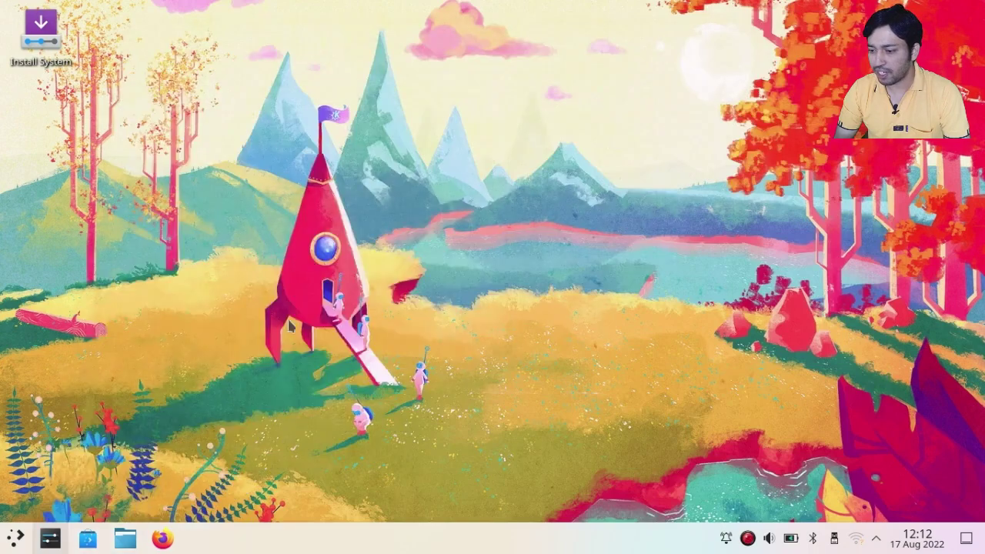
pyautogui.click(51, 540)
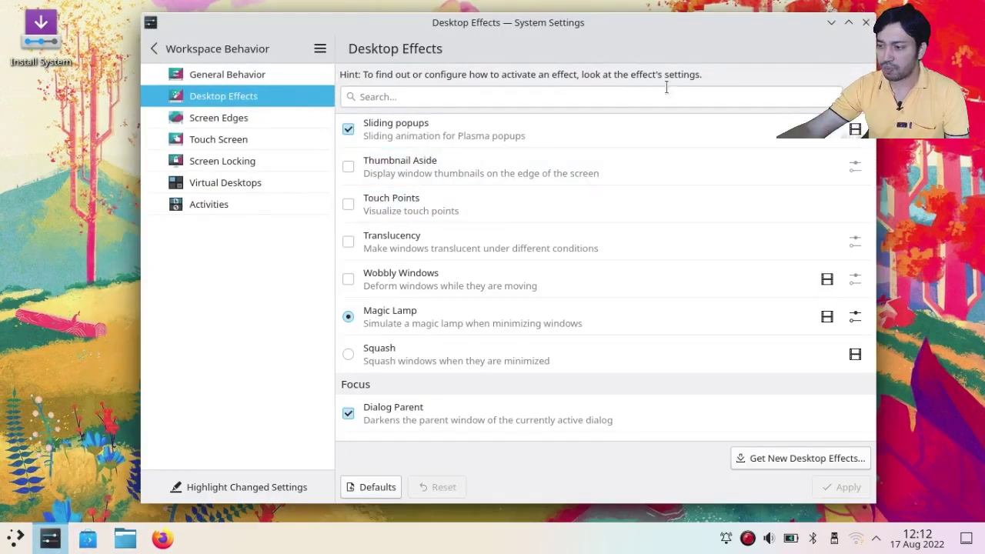
pyautogui.click(849, 23)
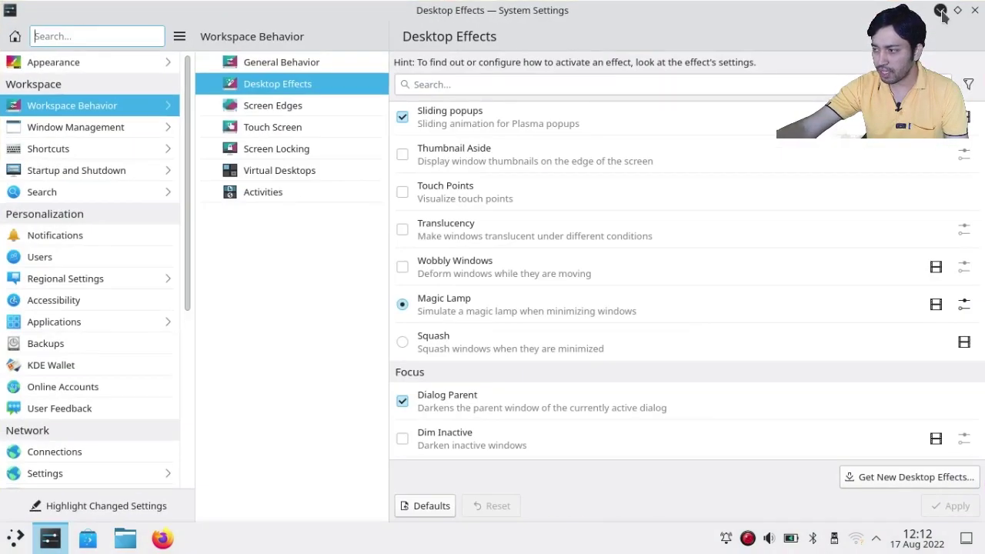
# - Replay Magic Lamp, set its animation duration to 500 milliseconds, then minimize to test it
pyautogui.click(943, 11)
pyautogui.click(50, 540)
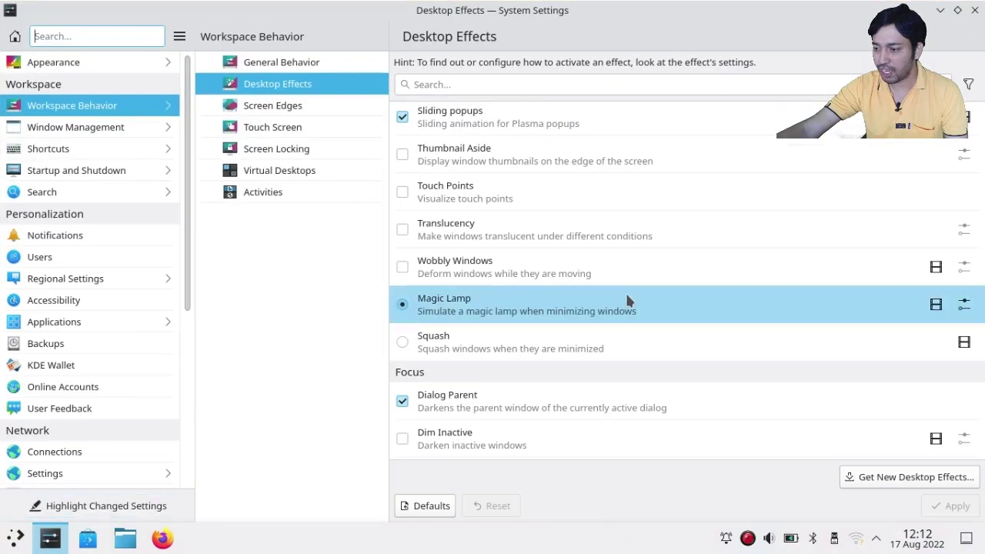
pyautogui.click(965, 307)
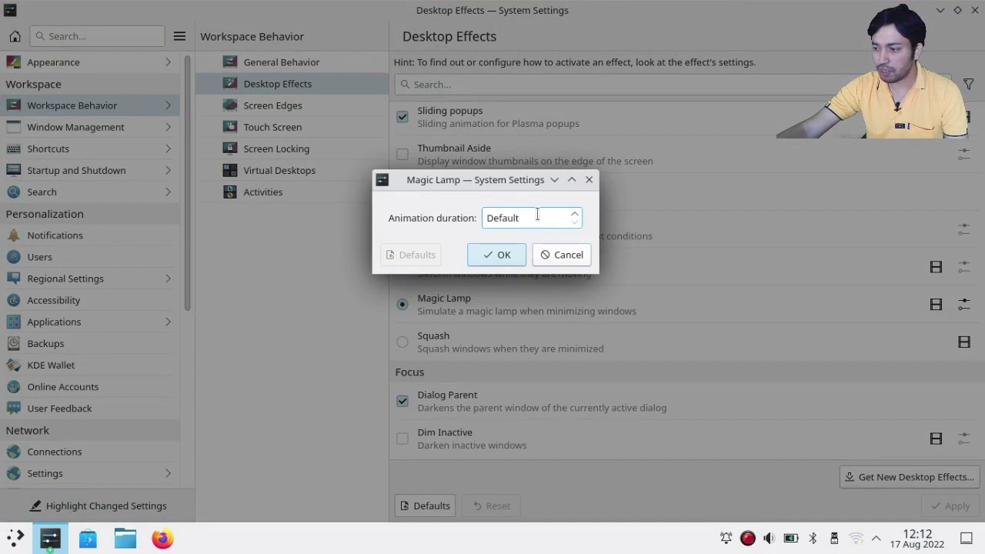
pyautogui.click(575, 215)
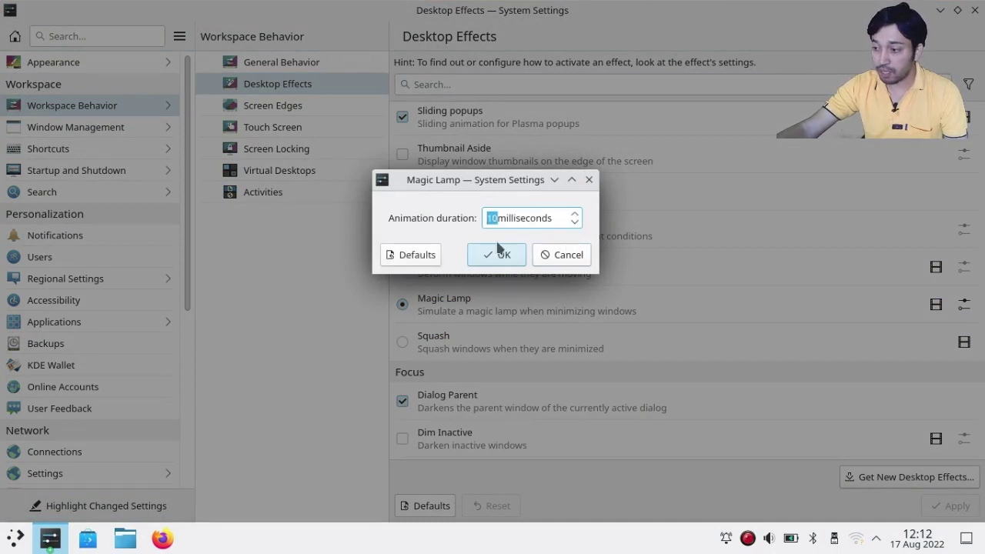
pyautogui.write('500')
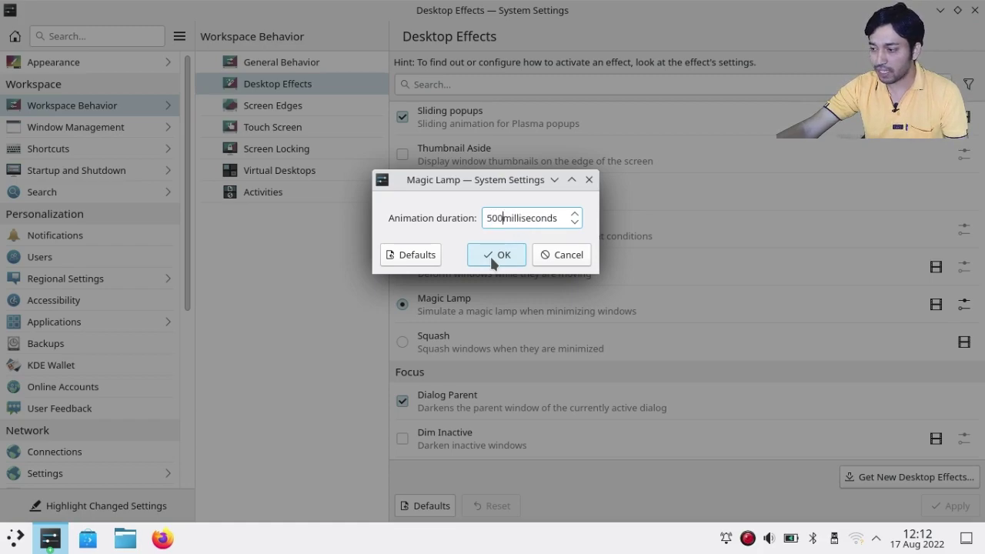
pyautogui.click(495, 261)
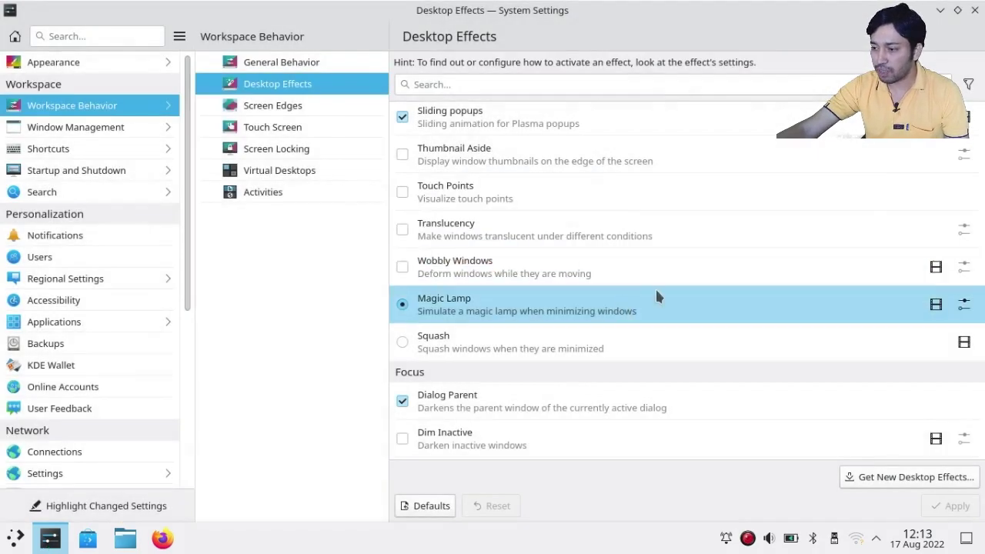
pyautogui.click(941, 11)
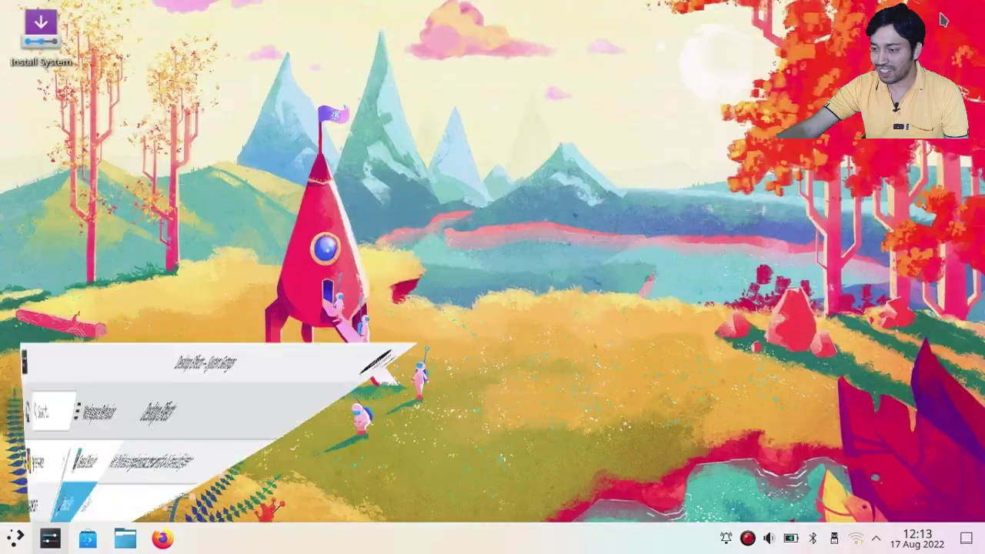
# - Replay the minimize animation, then switch back to Squash, apply it, and minimize to preview
pyautogui.click(50, 541)
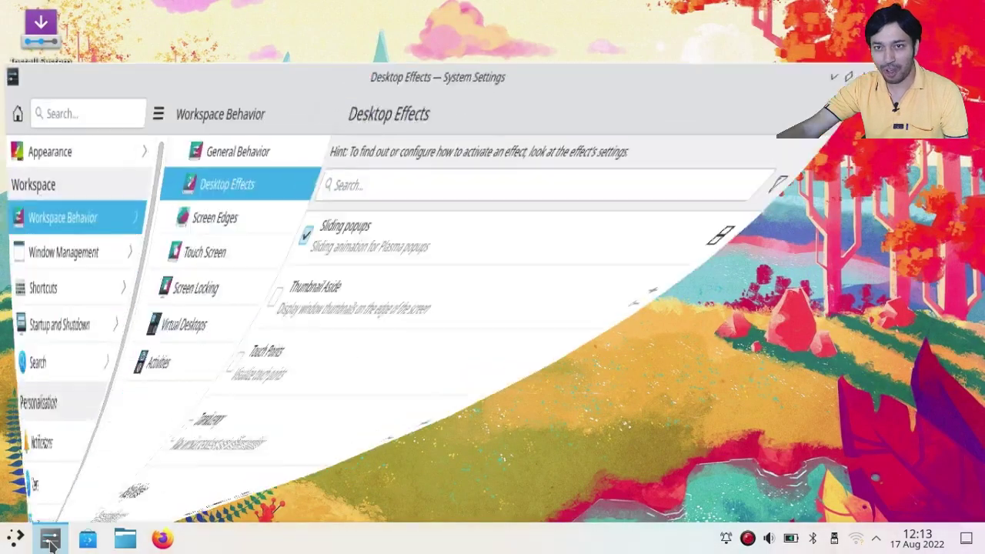
pyautogui.click(50, 540)
pyautogui.click(50, 541)
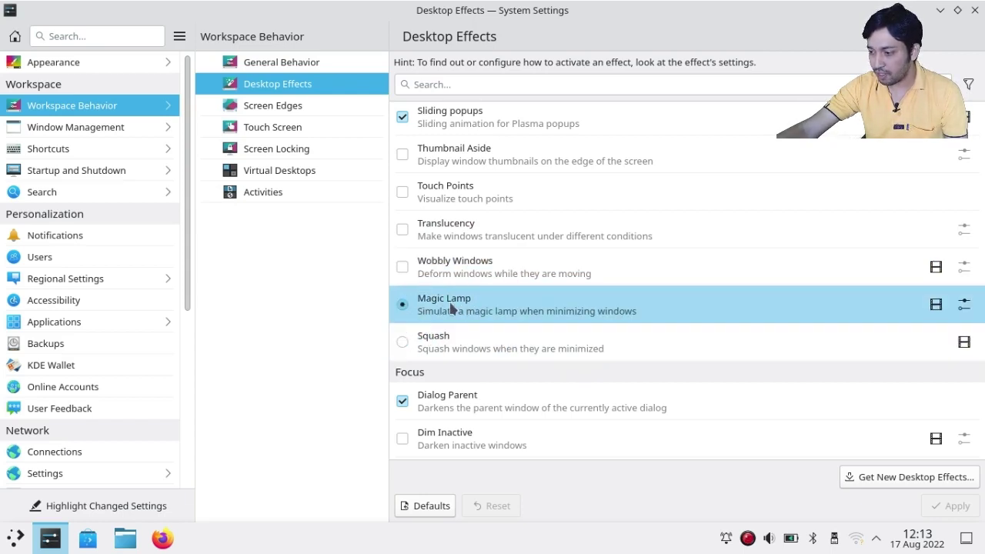
pyautogui.click(402, 341)
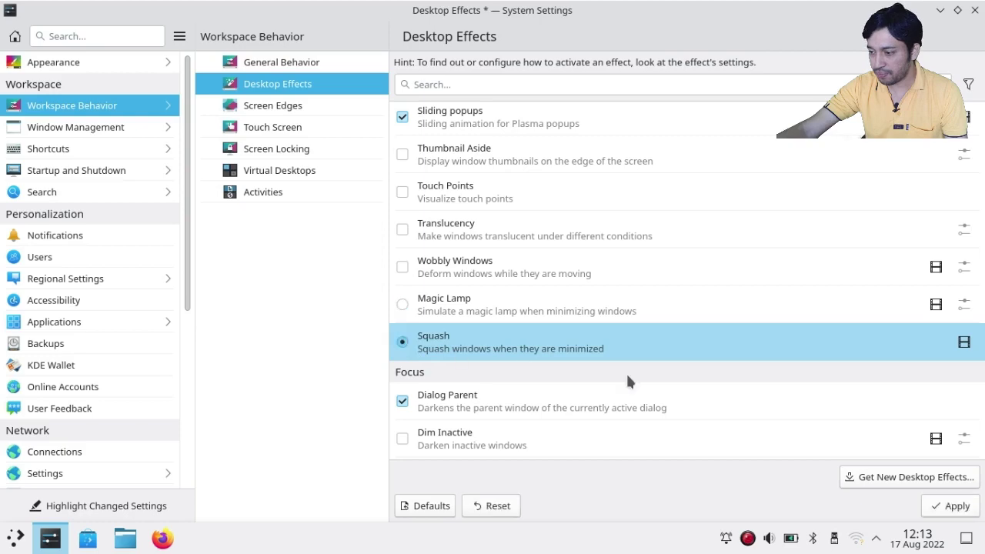
pyautogui.click(949, 506)
pyautogui.click(941, 10)
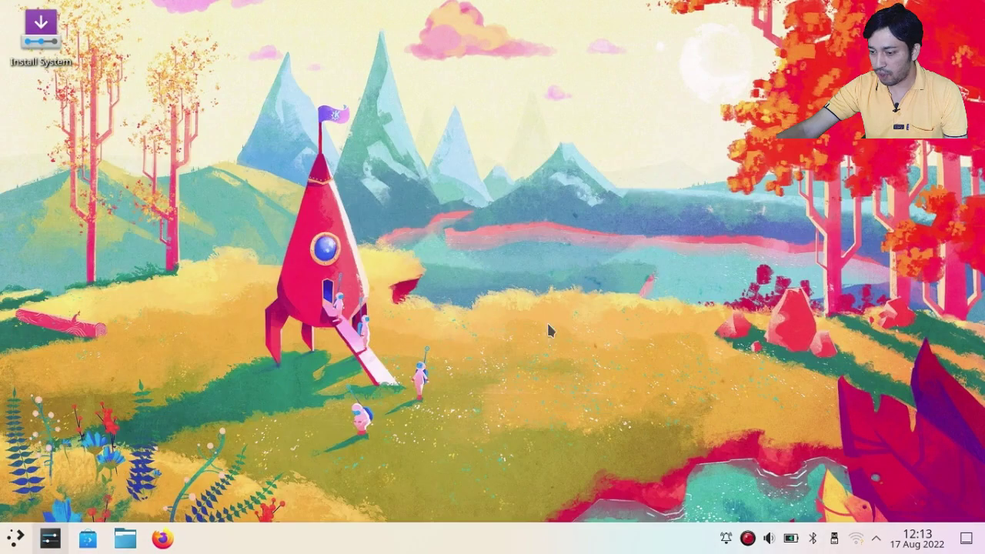
# - Restore the settings window, then enable and apply the Dim Inactive effect
pyautogui.click(46, 540)
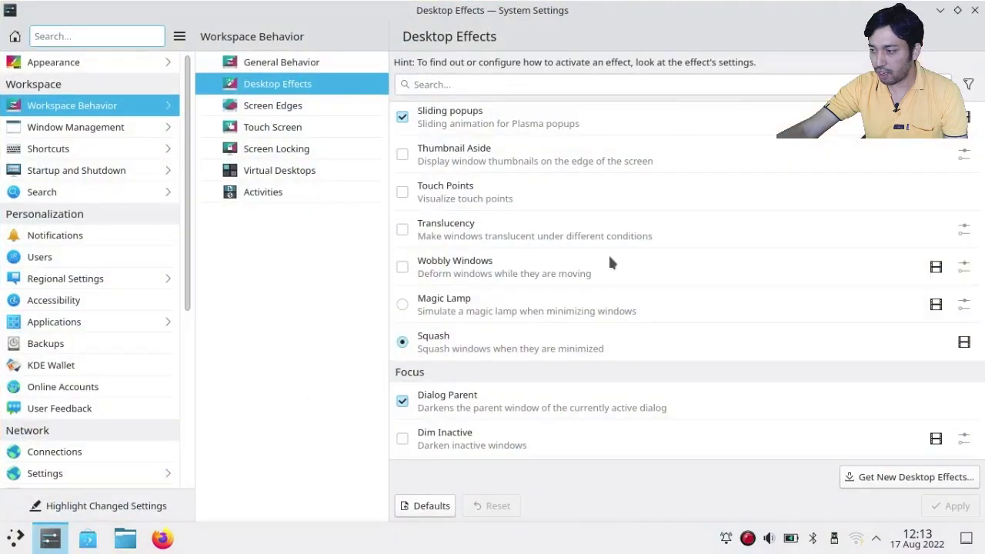
pyautogui.scroll(-2, 769, 223)
pyautogui.scroll(-1, 764, 225)
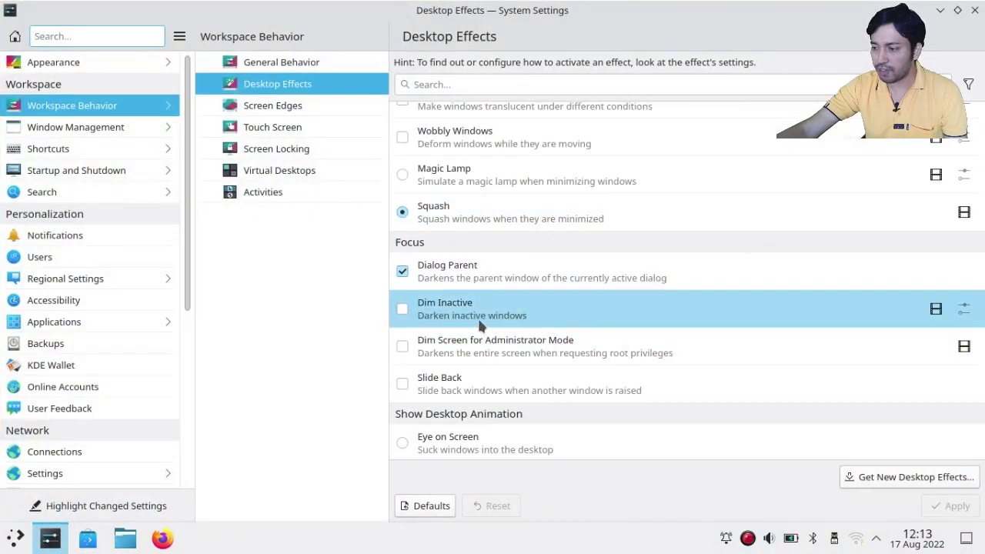
pyautogui.click(402, 308)
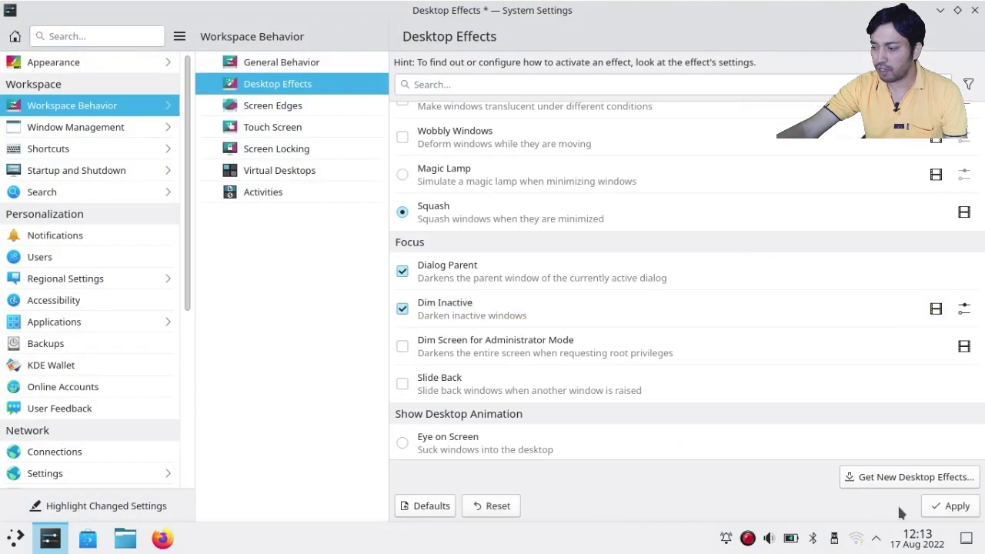
pyautogui.click(955, 506)
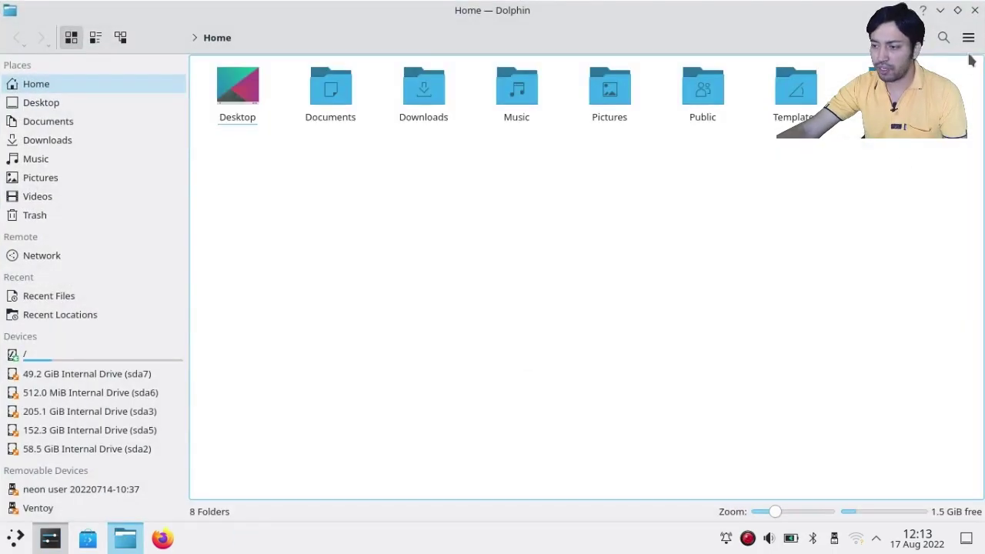
# - Test dimming by switching focus between floating Dolphin and Settings windows, then uncheck Dim Inactive
pyautogui.click(958, 10)
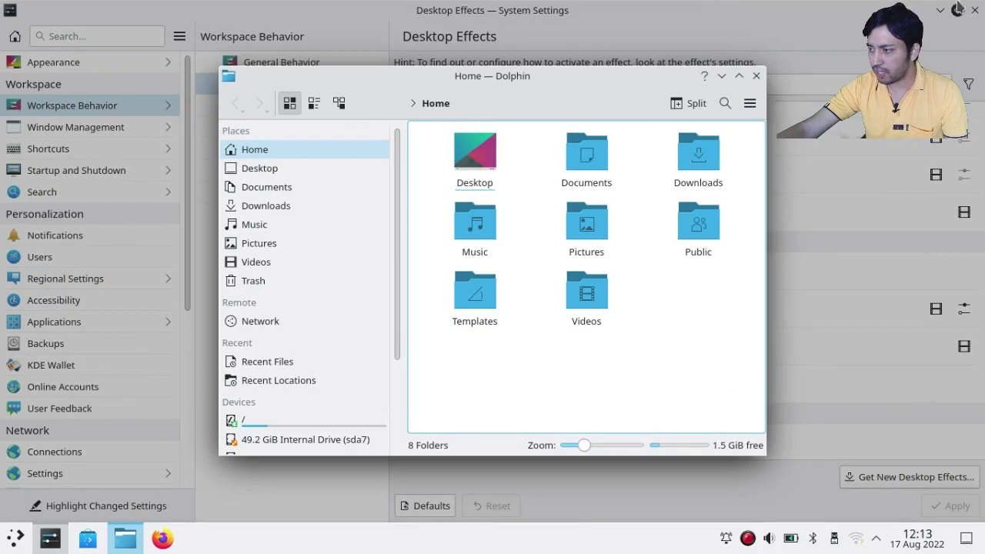
pyautogui.click(958, 10)
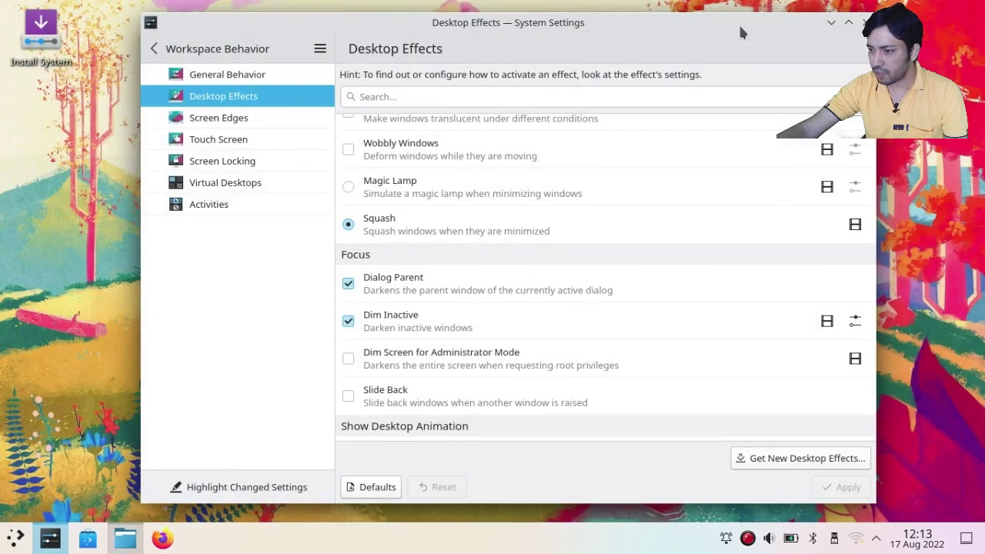
pyautogui.moveTo(658, 31); pyautogui.dragTo(983, 5)
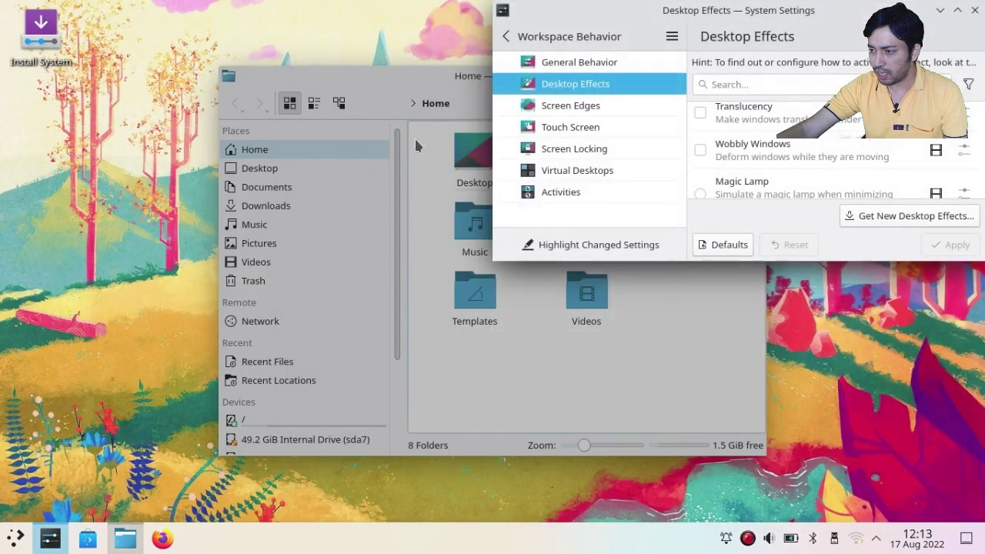
pyautogui.click(385, 82)
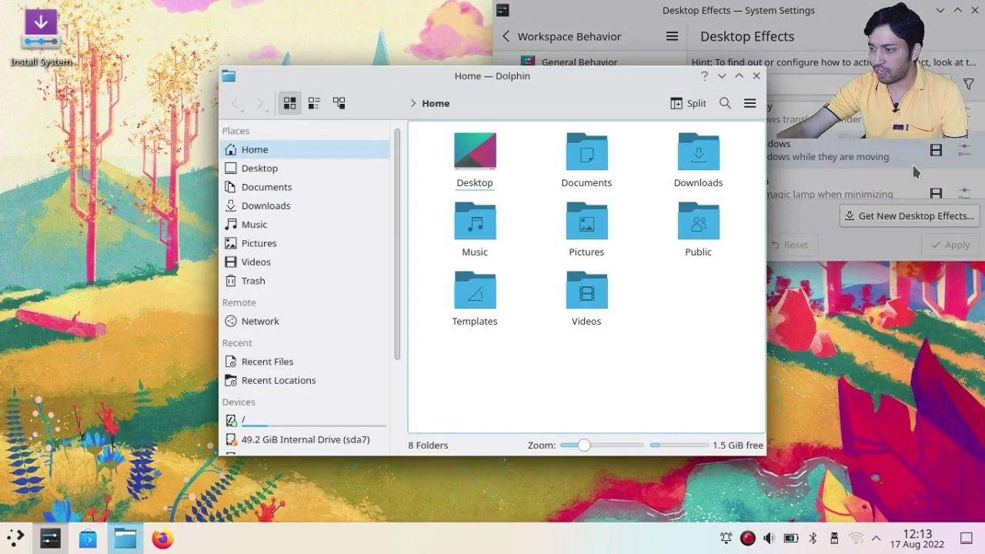
pyautogui.click(609, 13)
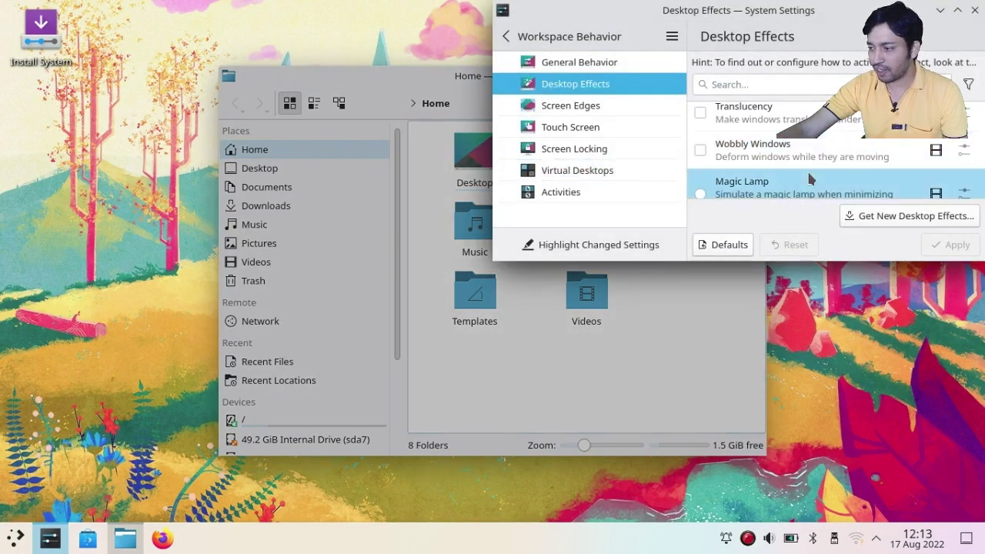
pyautogui.click(958, 11)
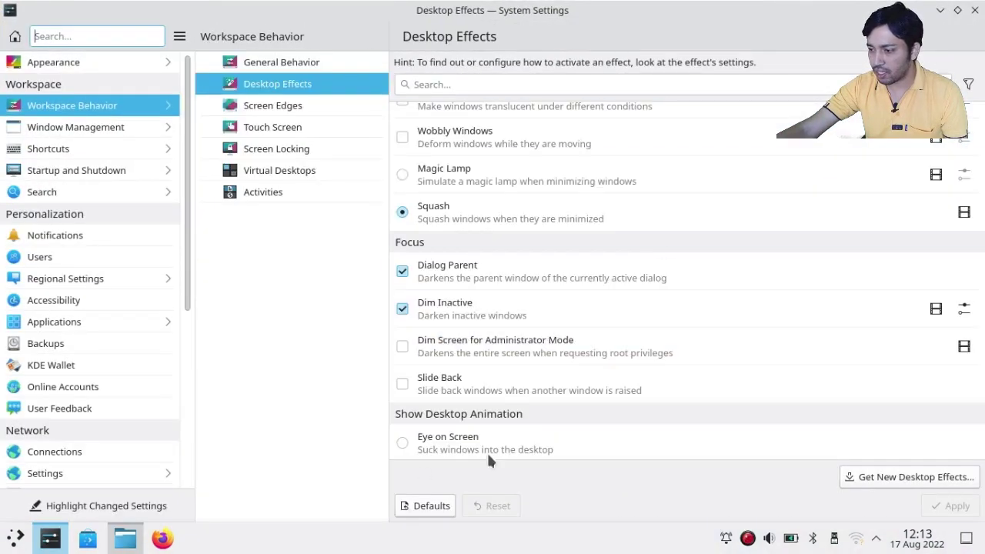
pyautogui.click(450, 309)
# - Apply disabling Dim Inactive, enable and apply Slide Back, then unmaximize the settings window
pyautogui.click(947, 507)
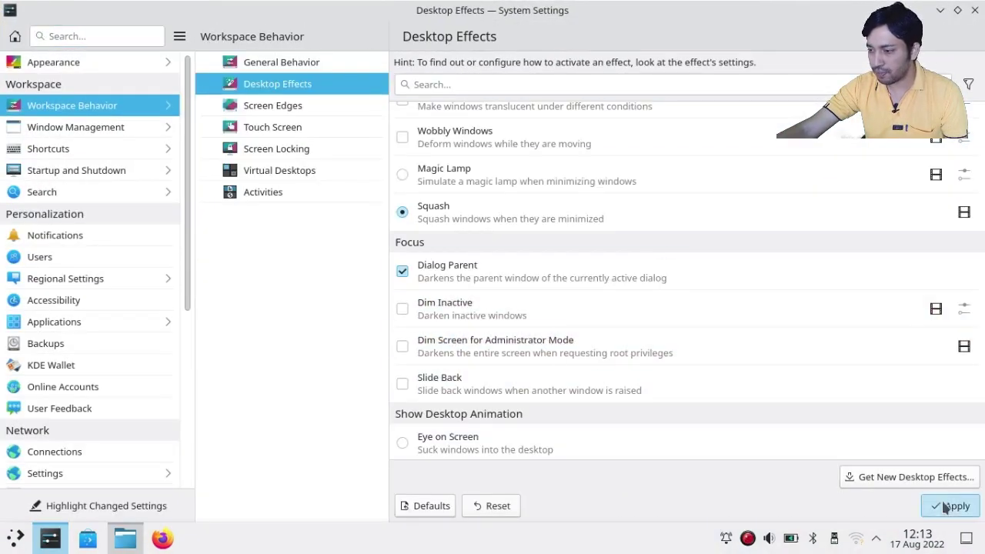
pyautogui.click(402, 384)
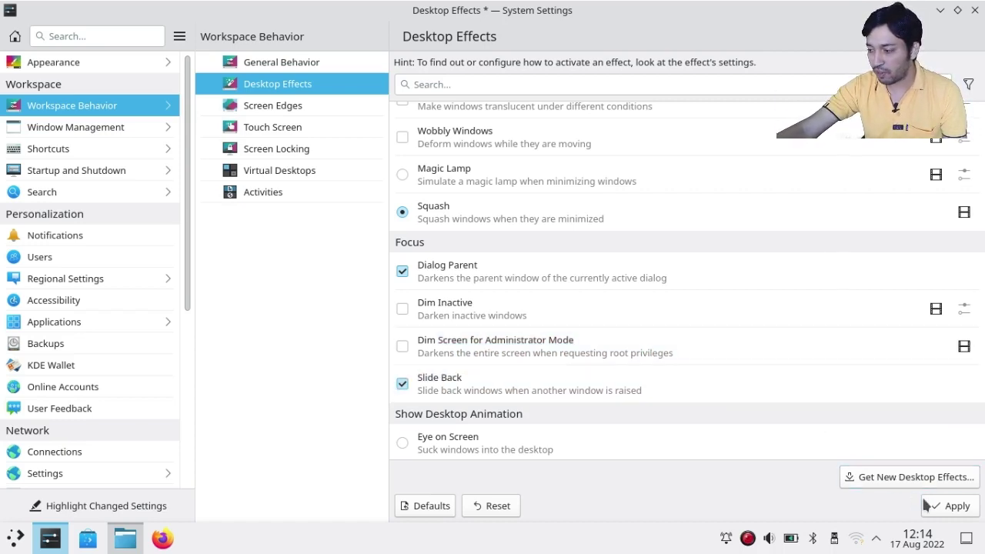
pyautogui.click(953, 509)
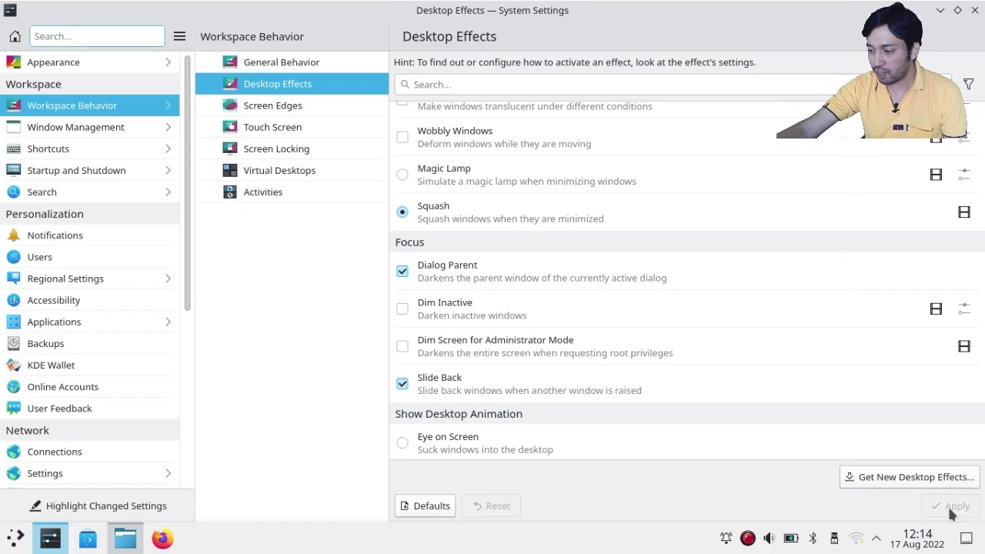
pyautogui.click(958, 10)
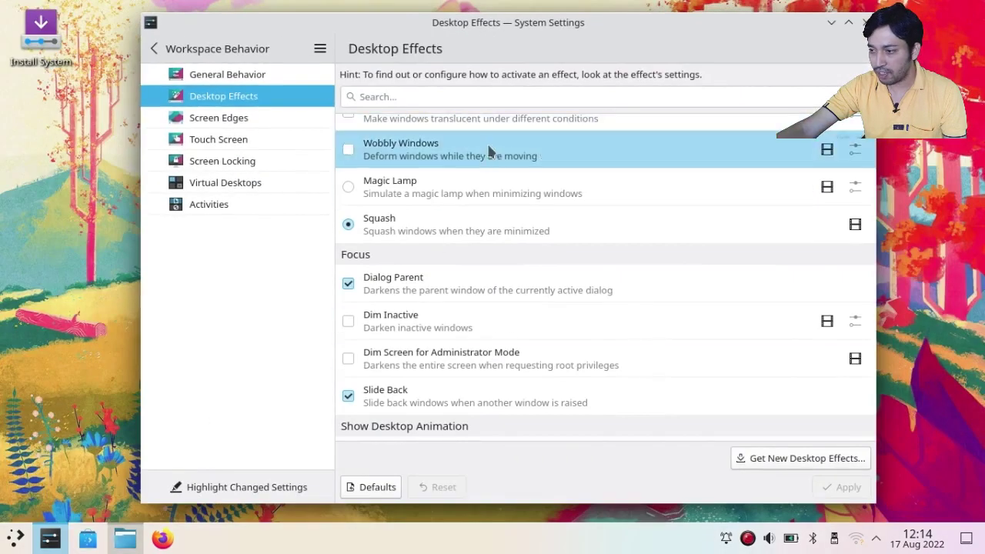
# - Move and switch between the Settings and Dolphin windows to watch Slide Back in action
pyautogui.moveTo(501, 27); pyautogui.dragTo(886, 36)
pyautogui.moveTo(448, 79); pyautogui.dragTo(249, 44)
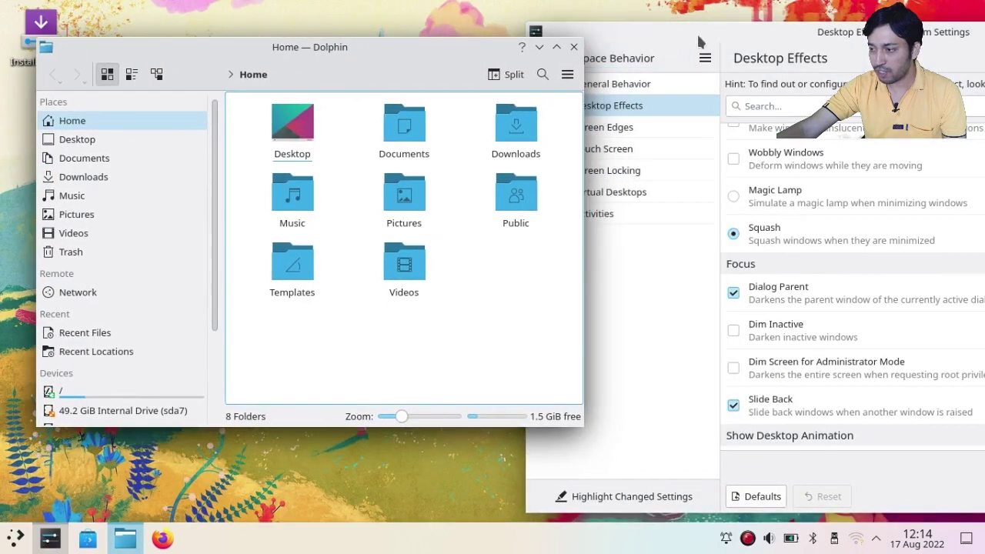
pyautogui.moveTo(392, 44); pyautogui.dragTo(449, 44)
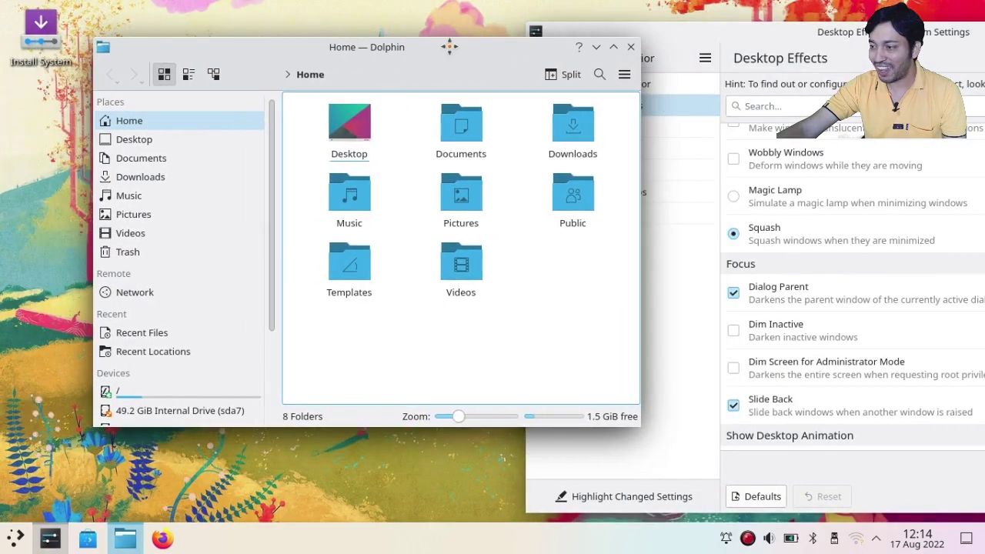
pyautogui.click(767, 31)
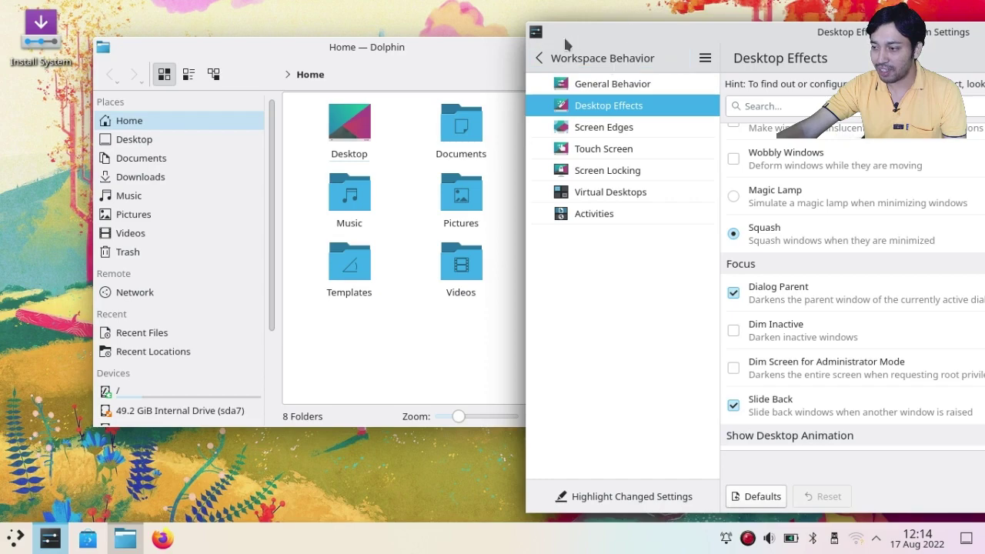
pyautogui.click(452, 54)
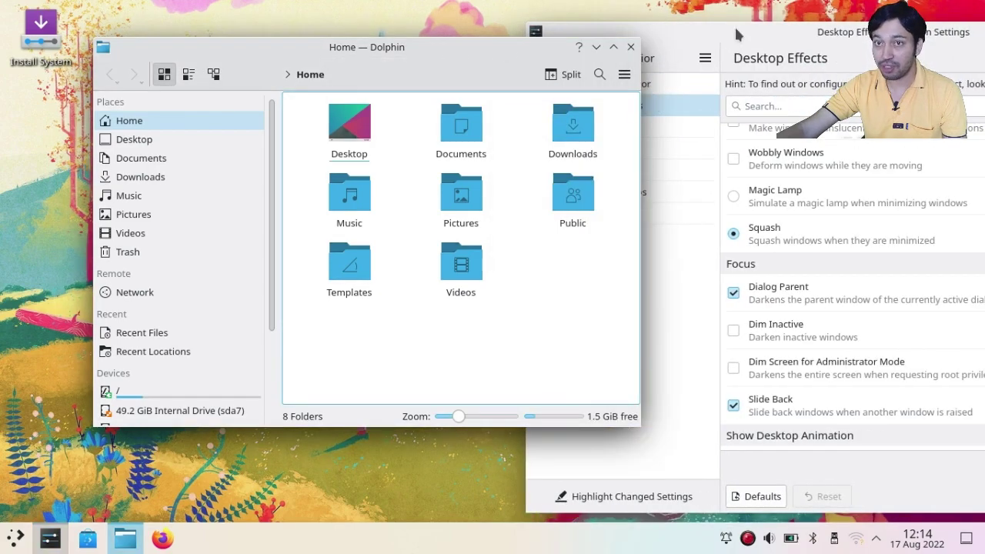
# - Maximize the settings window, then uncheck Slide Back and apply the change
pyautogui.doubleClick(736, 31)
pyautogui.click(402, 383)
pyautogui.click(937, 515)
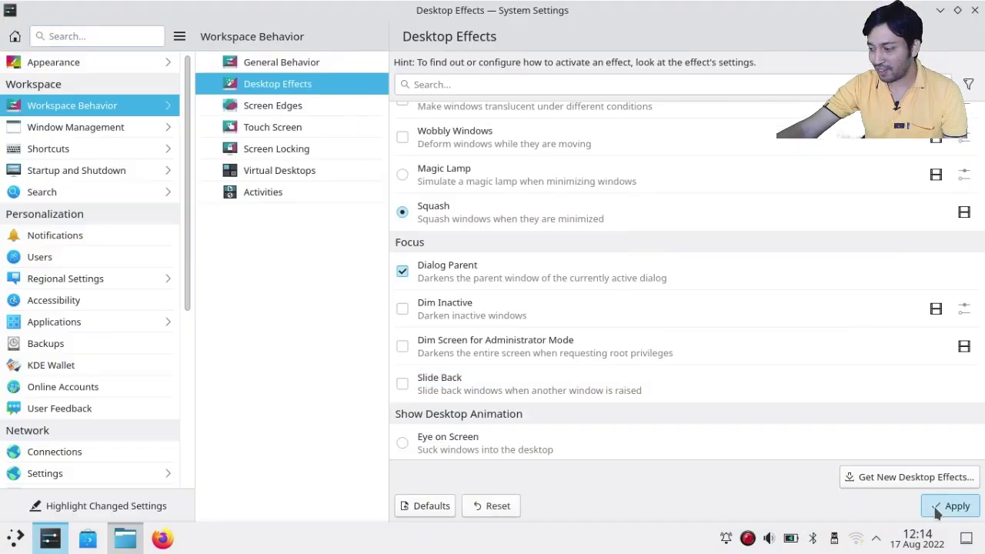
pyautogui.scroll(-3, 685, 348)
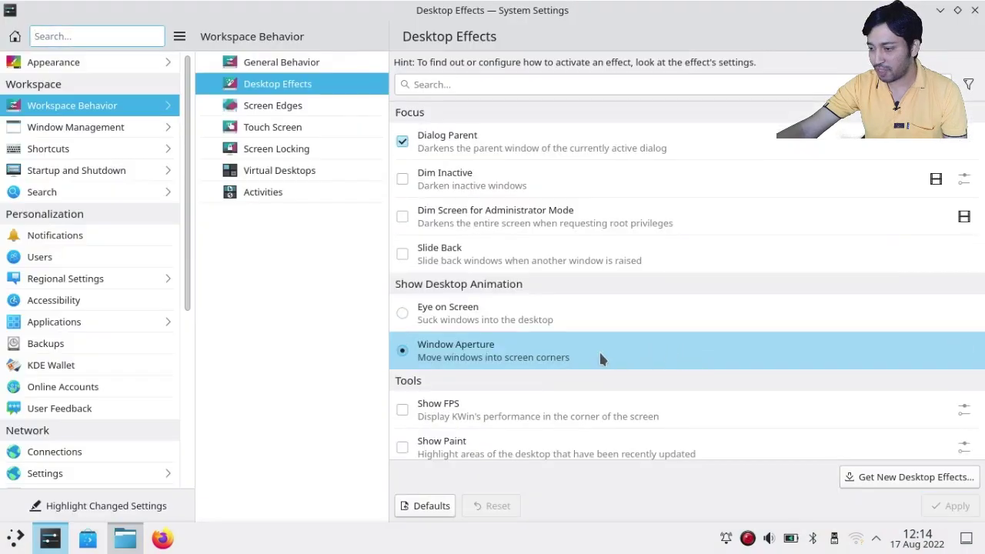
# - Briefly enable and apply Show FPS, turn it back off, and go to Virtual Desktops
pyautogui.scroll(-2, 598, 352)
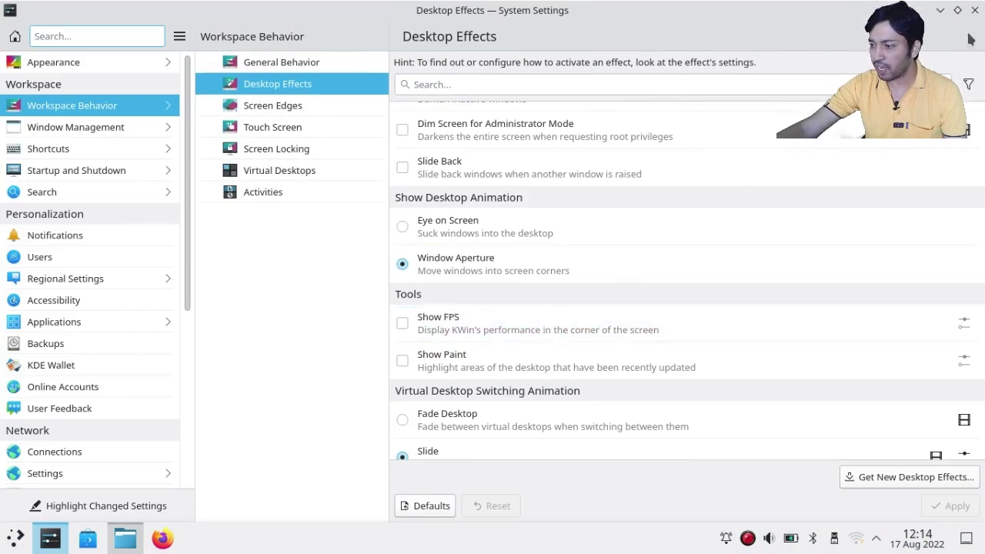
pyautogui.click(402, 322)
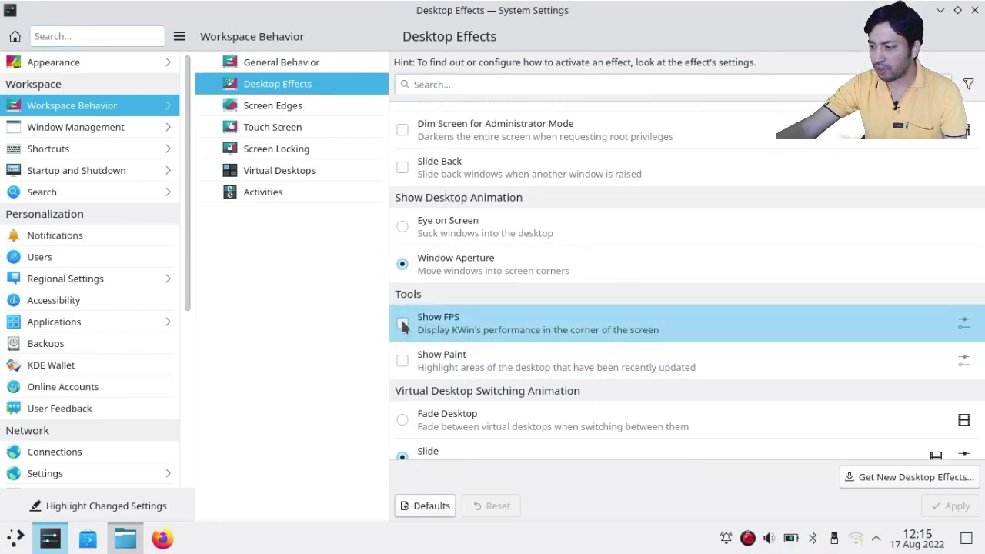
pyautogui.click(940, 511)
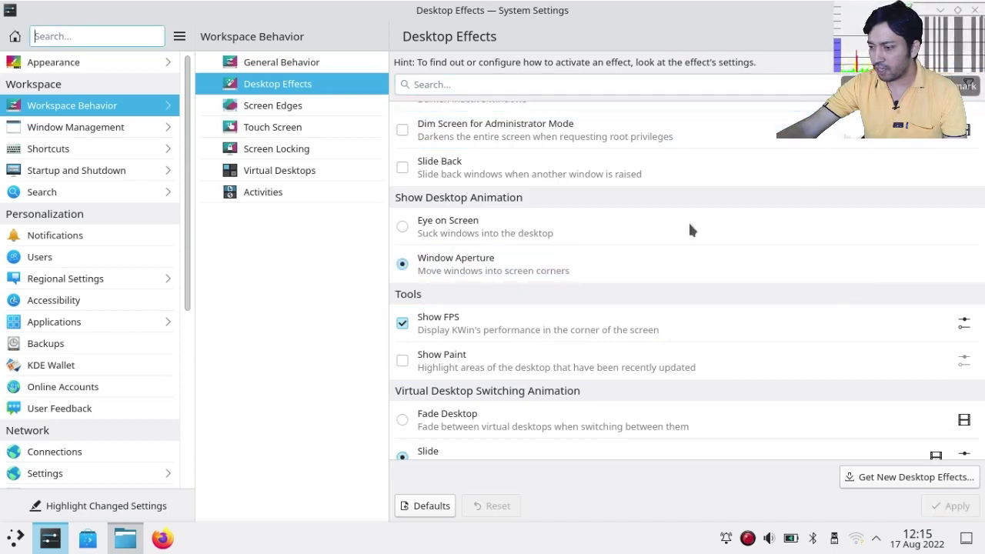
pyautogui.click(403, 323)
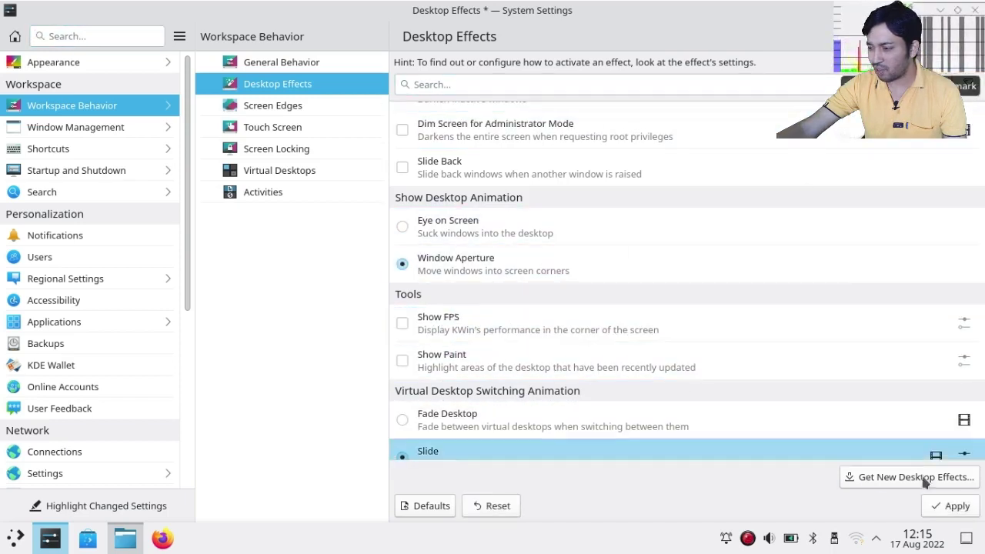
pyautogui.click(949, 506)
pyautogui.click(283, 171)
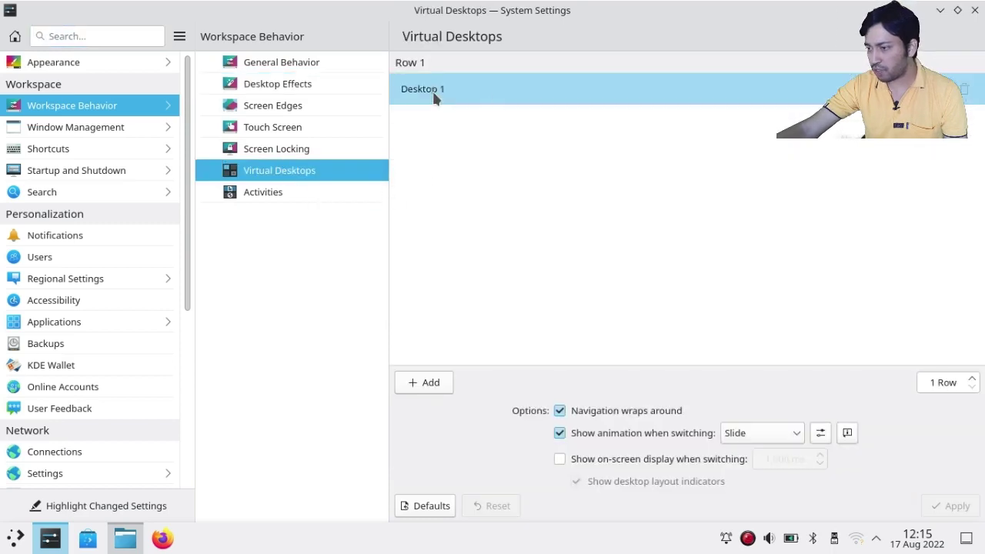
# - Add three New Desktop entries for four virtual desktops in total and apply
pyautogui.click(429, 382)
pyautogui.click(429, 382)
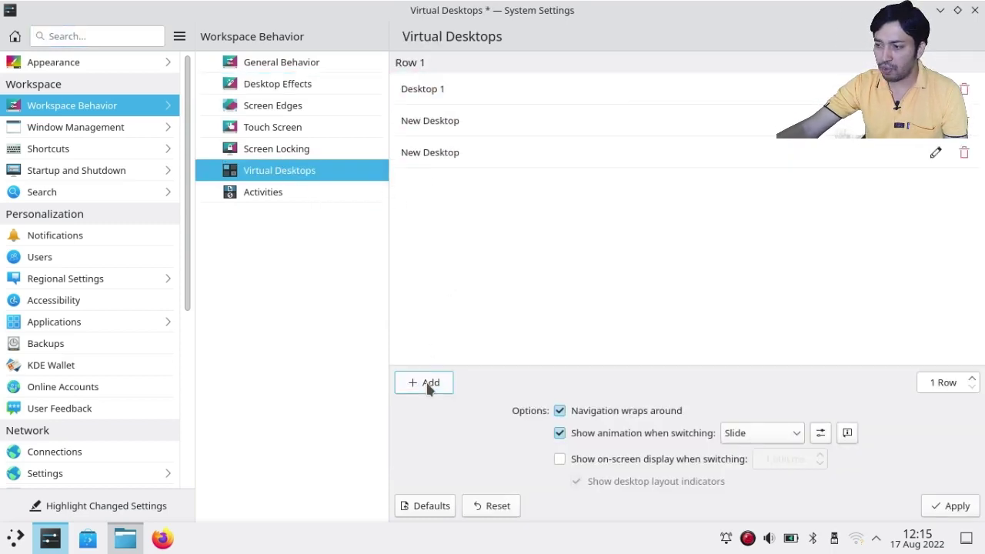
pyautogui.click(430, 382)
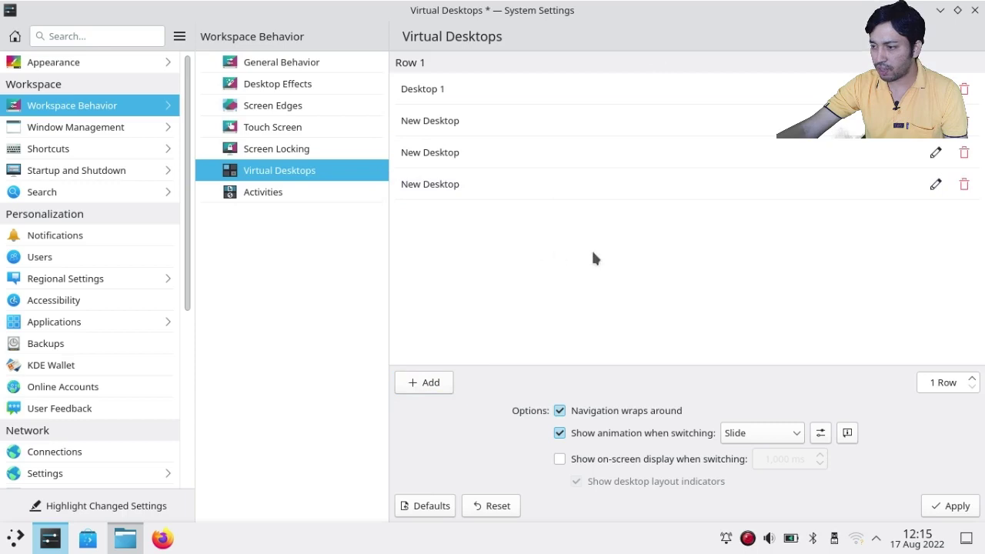
pyautogui.click(954, 507)
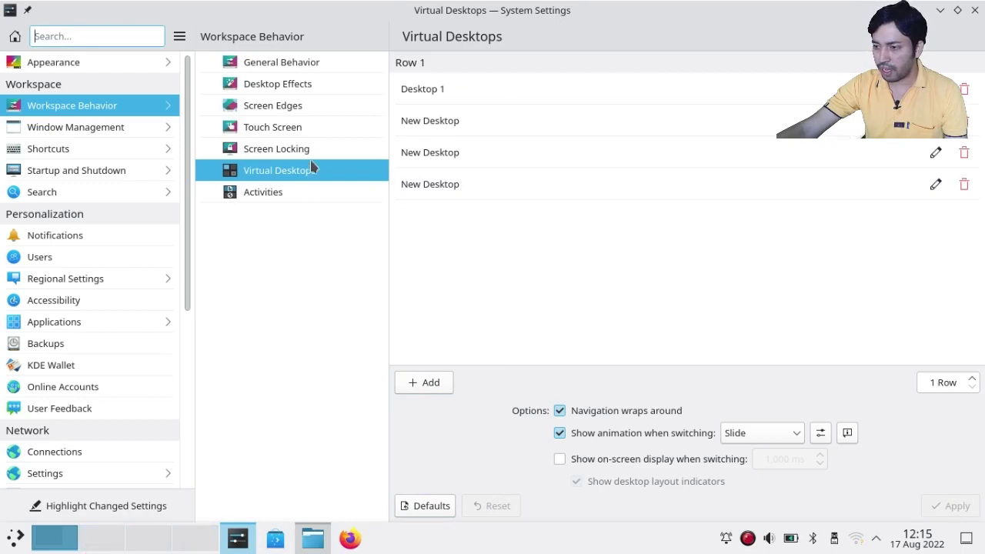
pyautogui.click(296, 84)
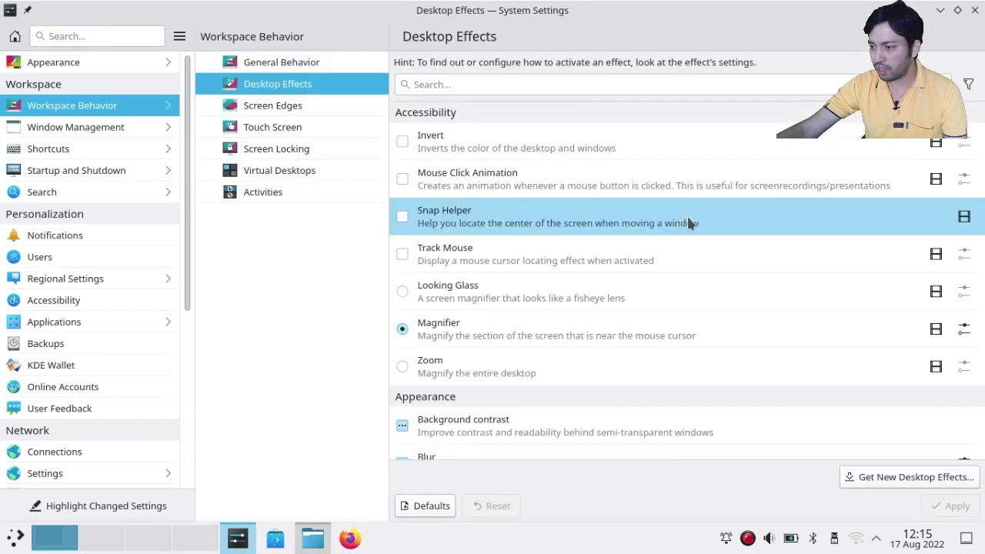
# - Switch among the four virtual desktops from the taskbar pager to watch the Slide animation
pyautogui.scroll(-8, 685, 227)
pyautogui.scroll(-10, 690, 234)
pyautogui.scroll(-5, 691, 233)
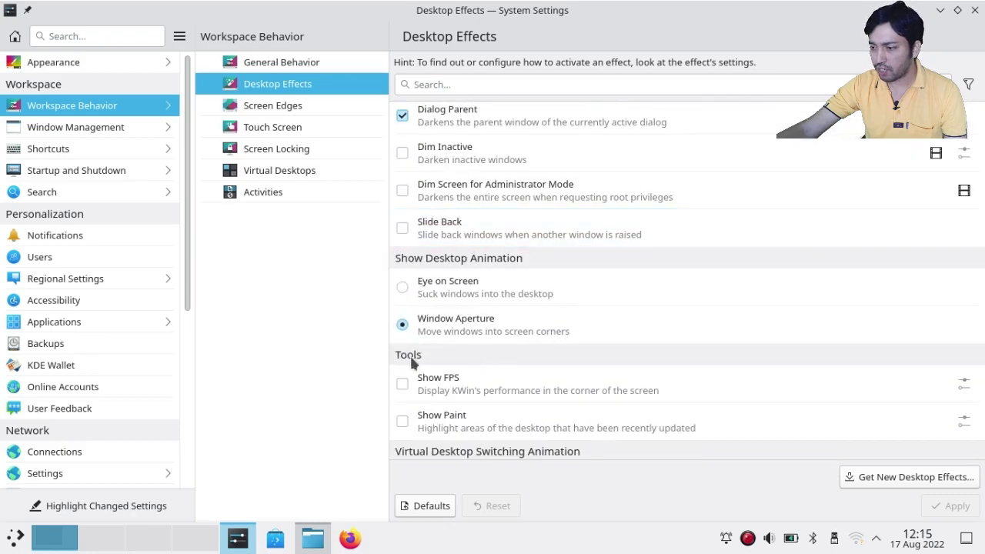
pyautogui.click(98, 541)
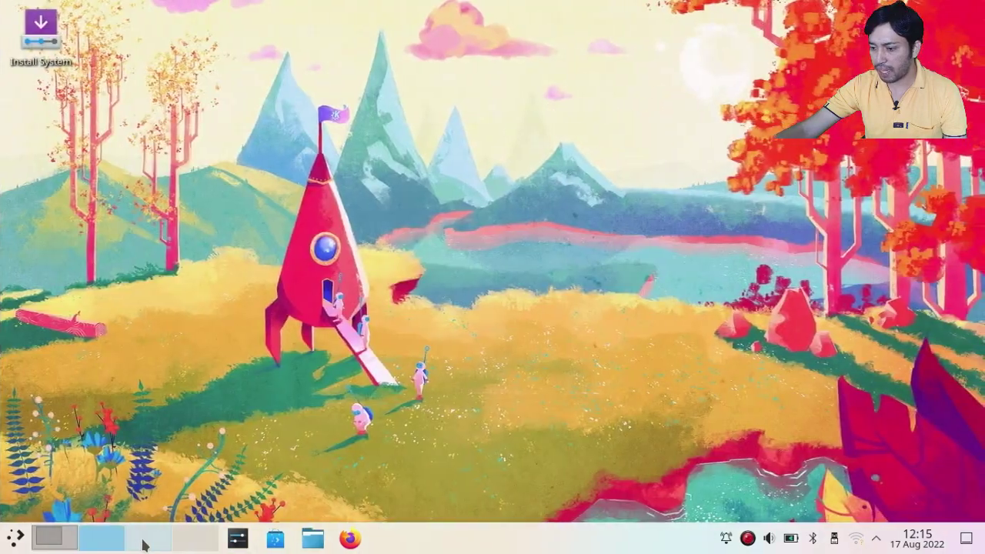
pyautogui.click(142, 544)
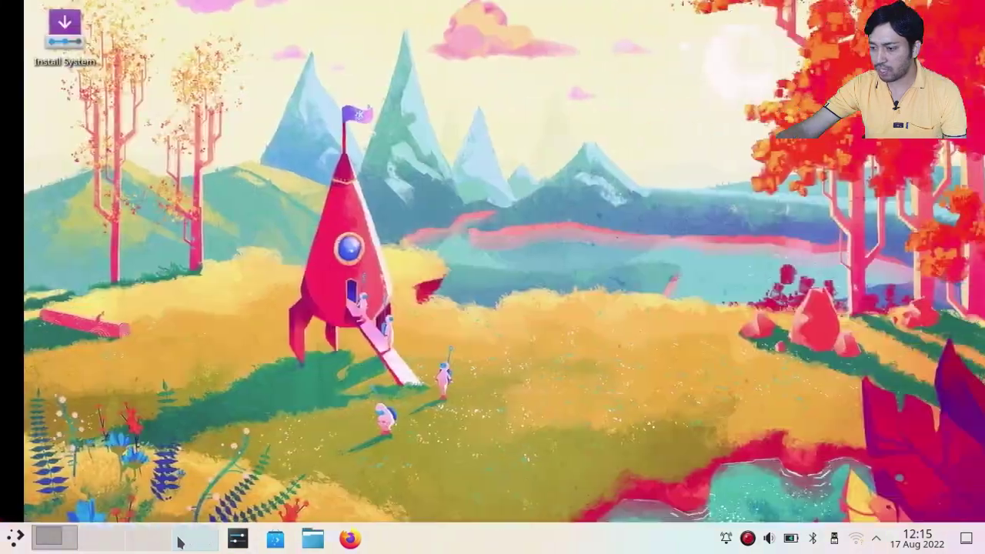
pyautogui.click(167, 543)
pyautogui.click(112, 541)
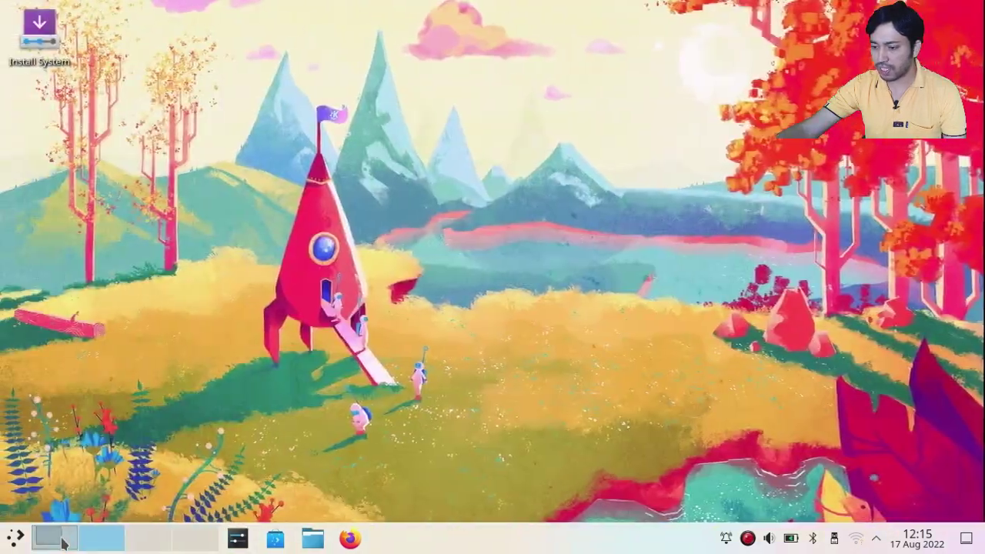
pyautogui.click(64, 543)
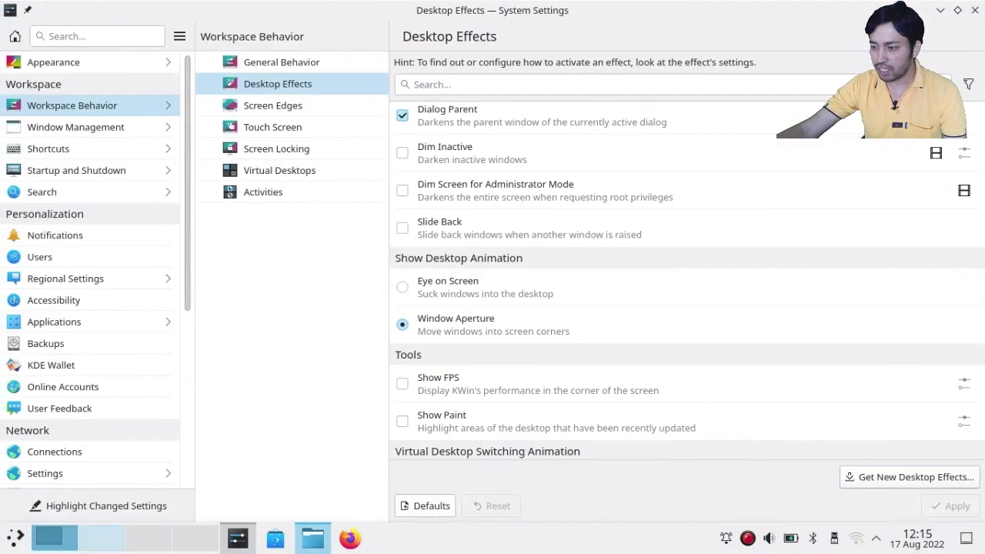
pyautogui.click(106, 544)
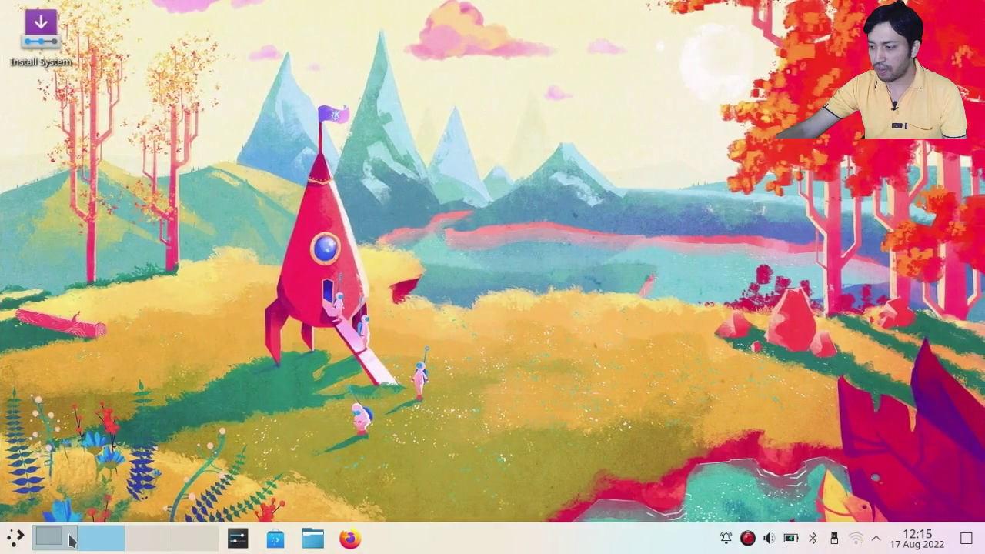
pyautogui.click(69, 541)
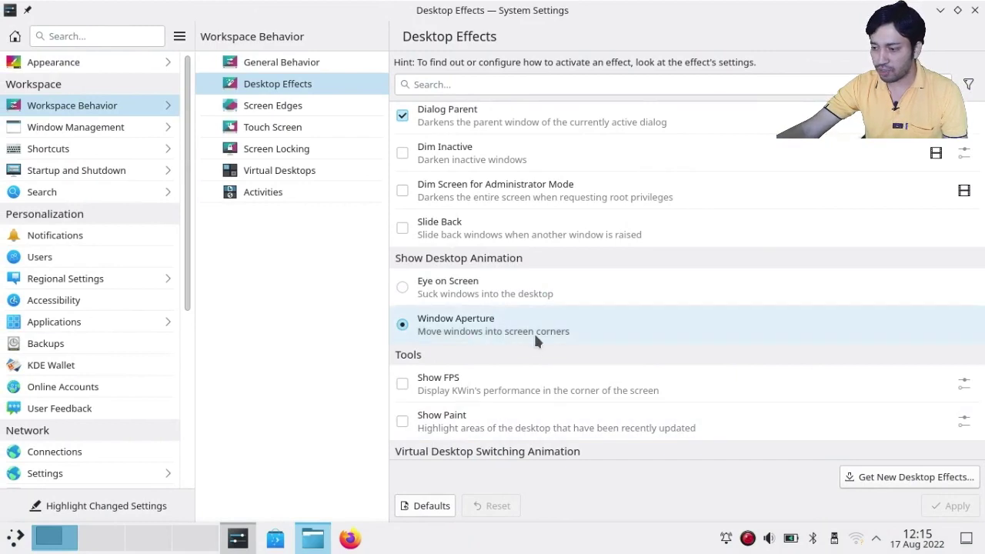
pyautogui.scroll(-4, 508, 291)
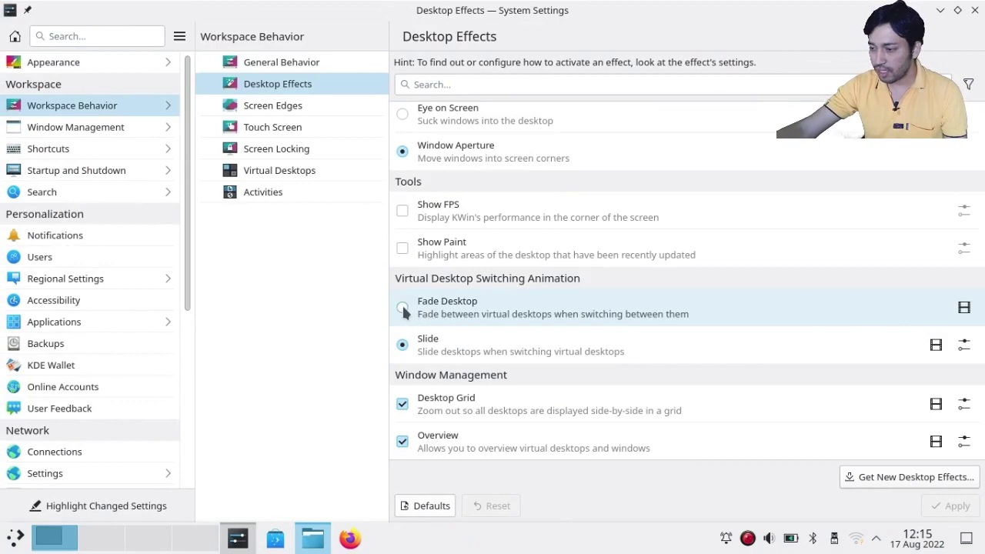
pyautogui.click(402, 307)
pyautogui.click(958, 506)
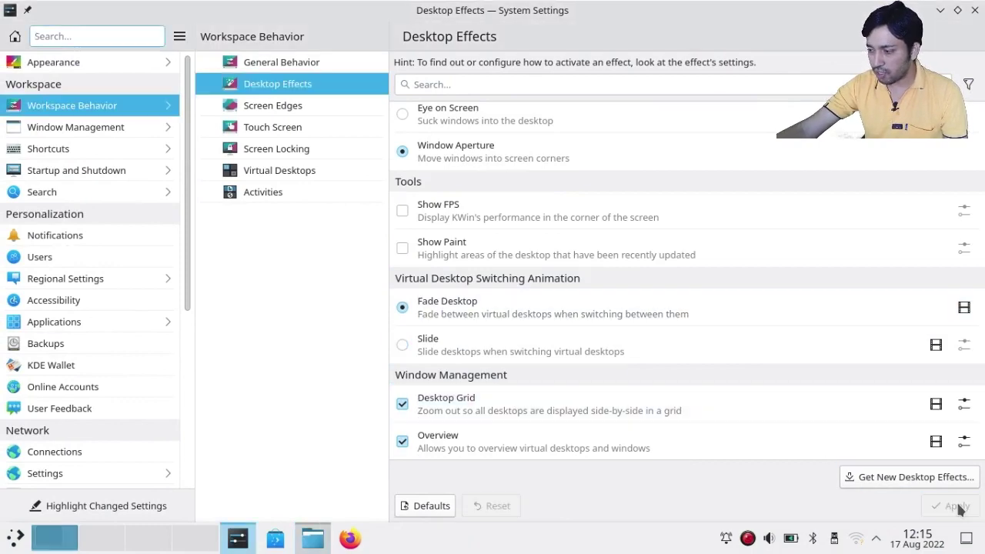
pyautogui.click(106, 544)
pyautogui.click(138, 543)
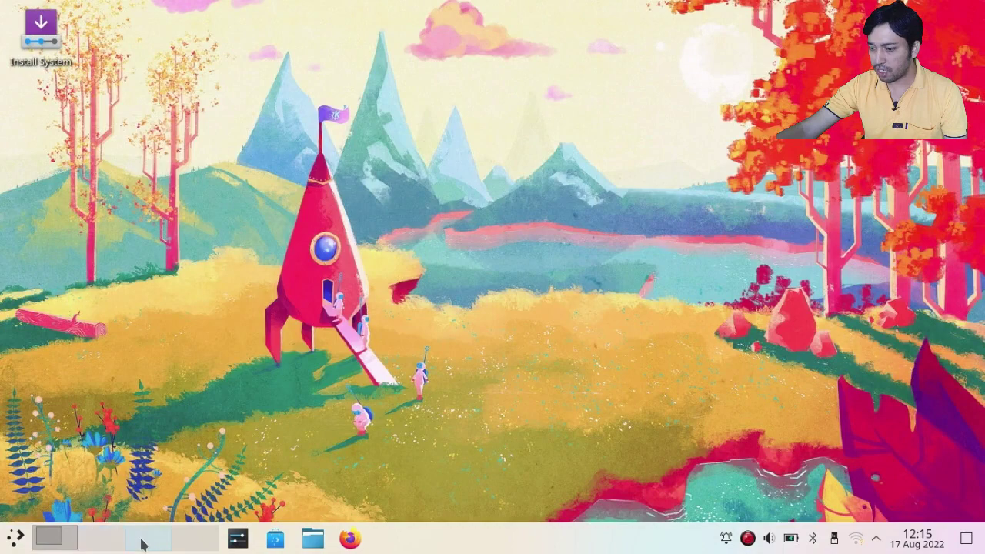
pyautogui.click(44, 541)
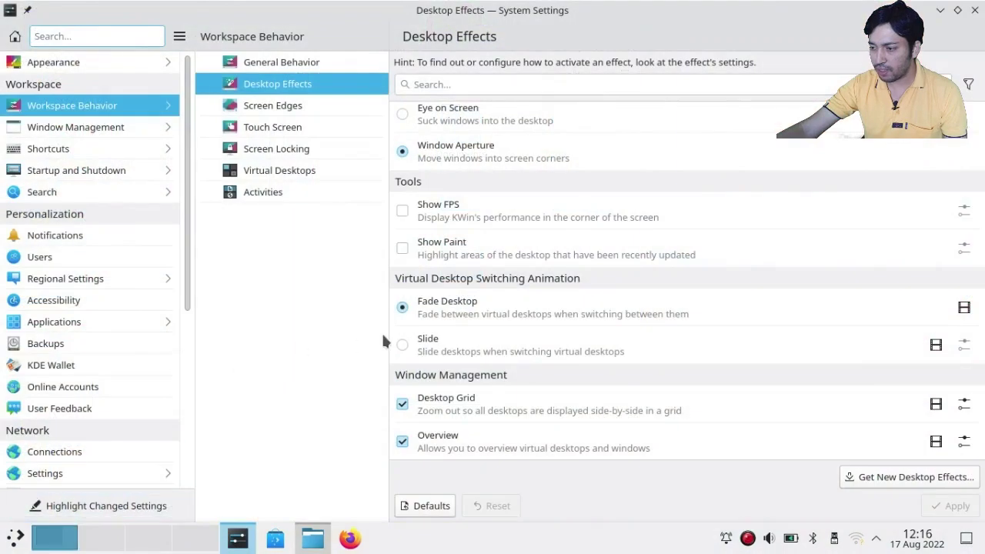
pyautogui.click(411, 346)
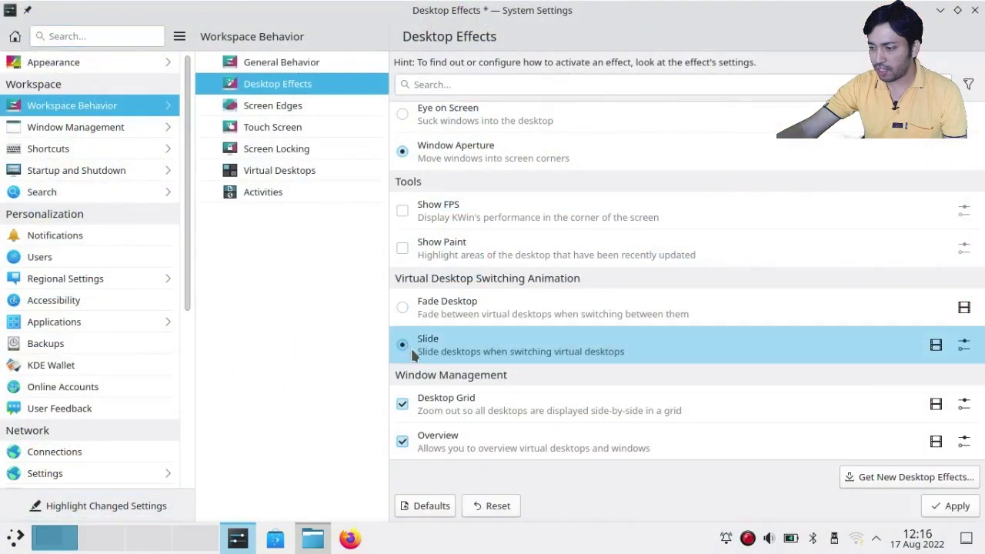
pyautogui.click(945, 505)
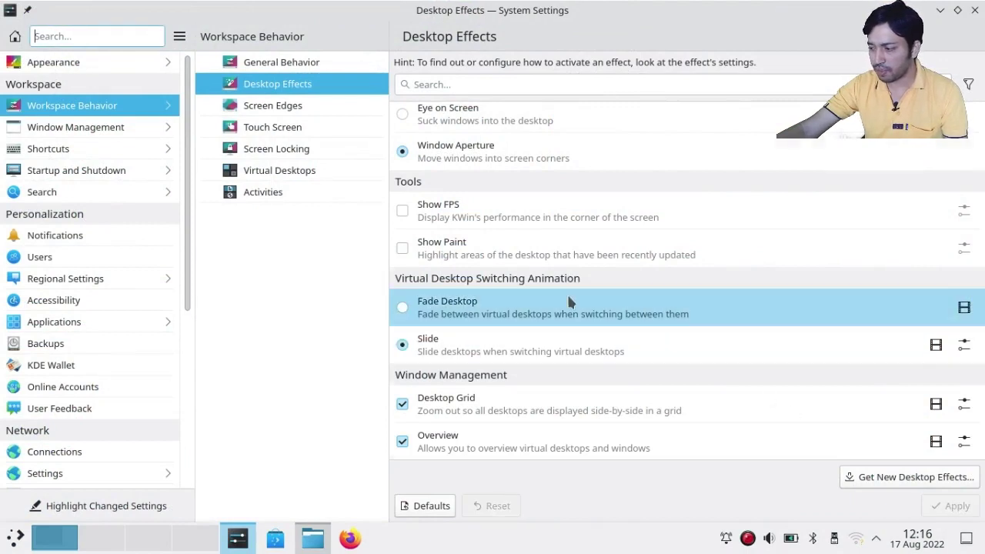
pyautogui.scroll(-3, 567, 292)
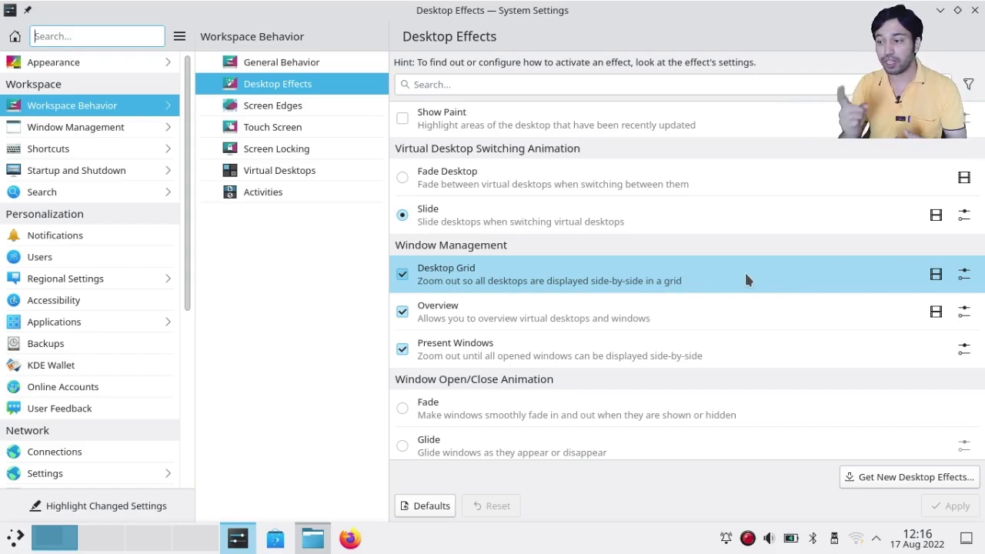
# - Open Desktop Grid's settings, find its Meta+F8 shortcut, and launch the grid with Meta+F8
pyautogui.click(962, 274)
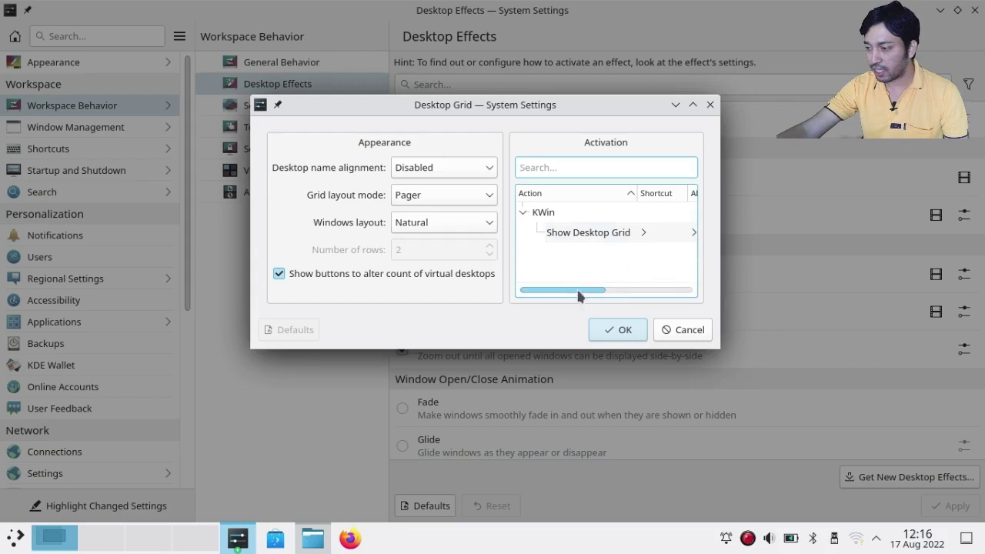
pyautogui.moveTo(578, 288); pyautogui.dragTo(642, 295)
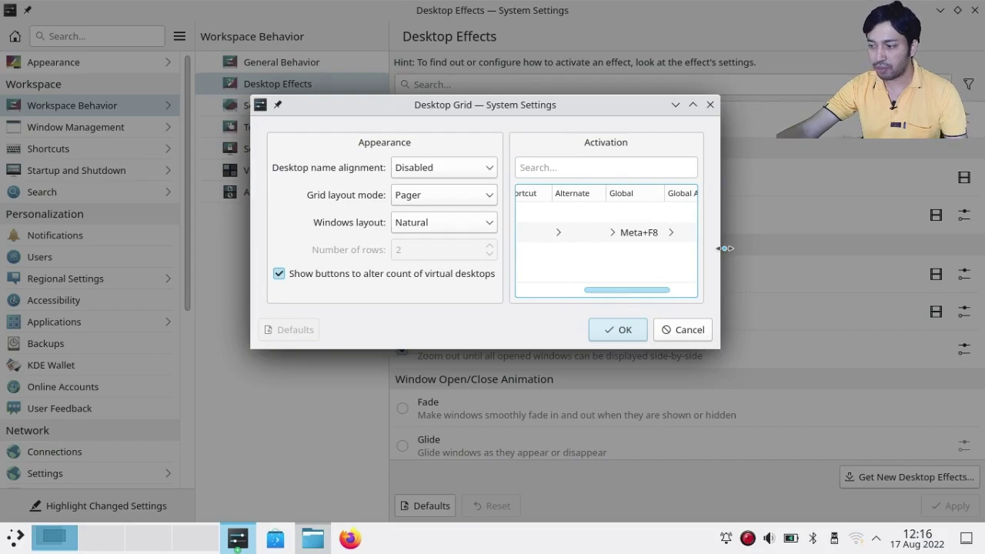
pyautogui.press('super+F8')
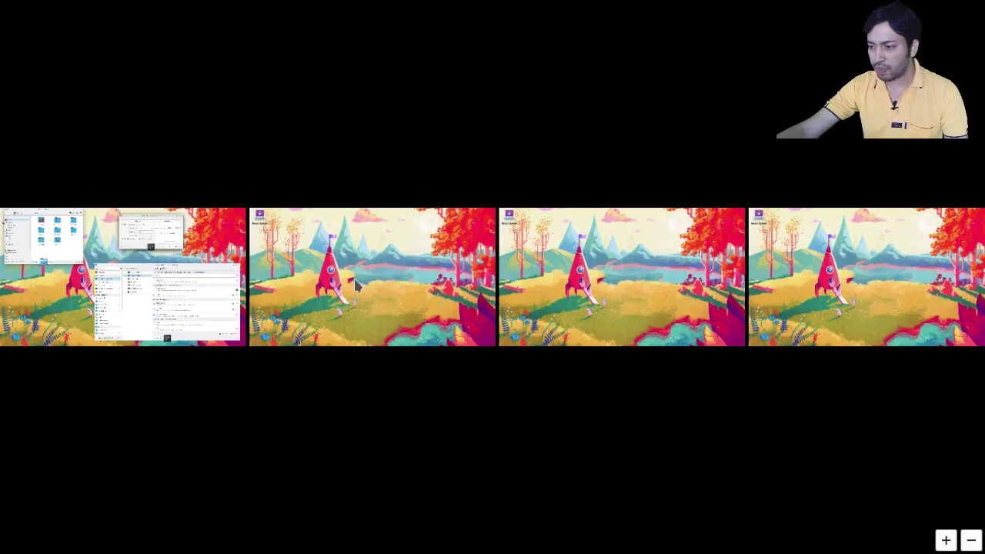
# - Drag the settings and file manager windows toward desktop 2, then exit the grid to desktop 1
pyautogui.moveTo(195, 303); pyautogui.dragTo(150, 286)
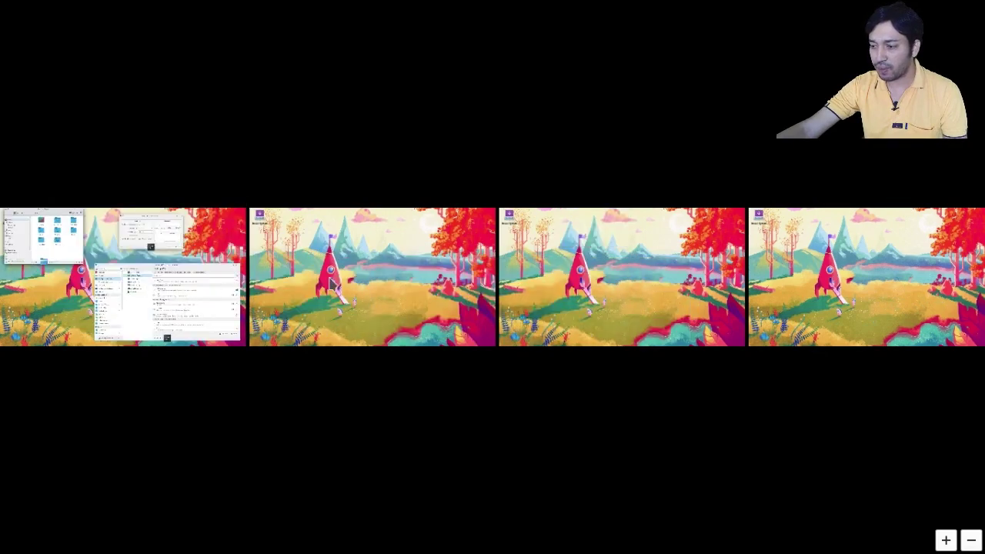
pyautogui.moveTo(43, 240); pyautogui.dragTo(115, 282)
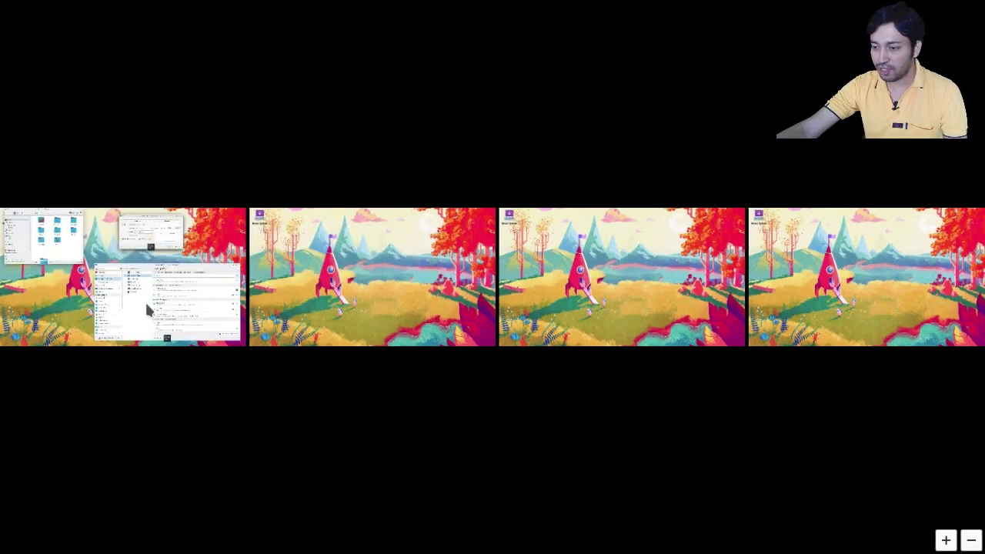
pyautogui.click(54, 284)
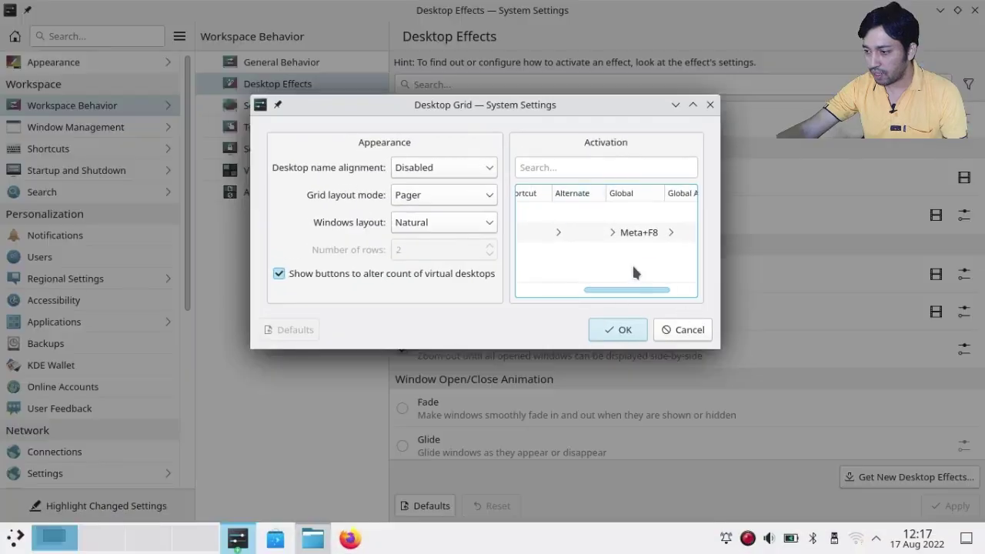
# - Close the Desktop Grid settings with OK and open the Overview effect's settings
pyautogui.click(623, 335)
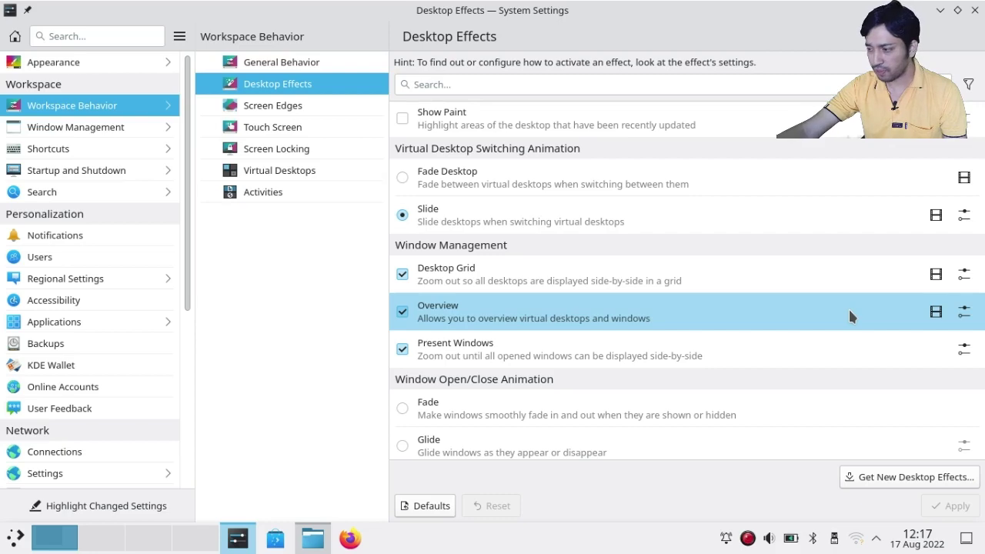
pyautogui.click(967, 315)
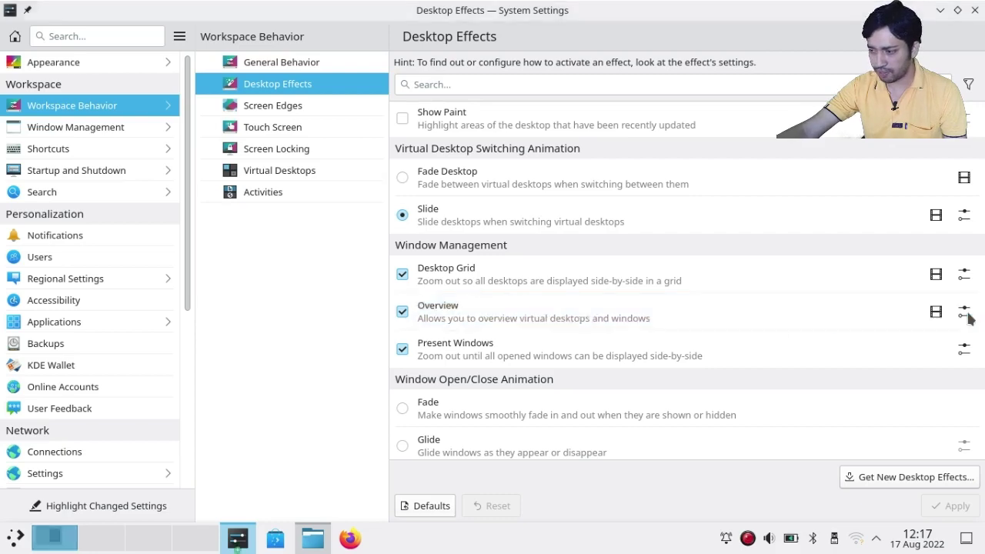
# - Find the Meta+W shortcut in the Overview settings and launch Overview with Meta+W
pyautogui.moveTo(458, 314); pyautogui.dragTo(570, 314)
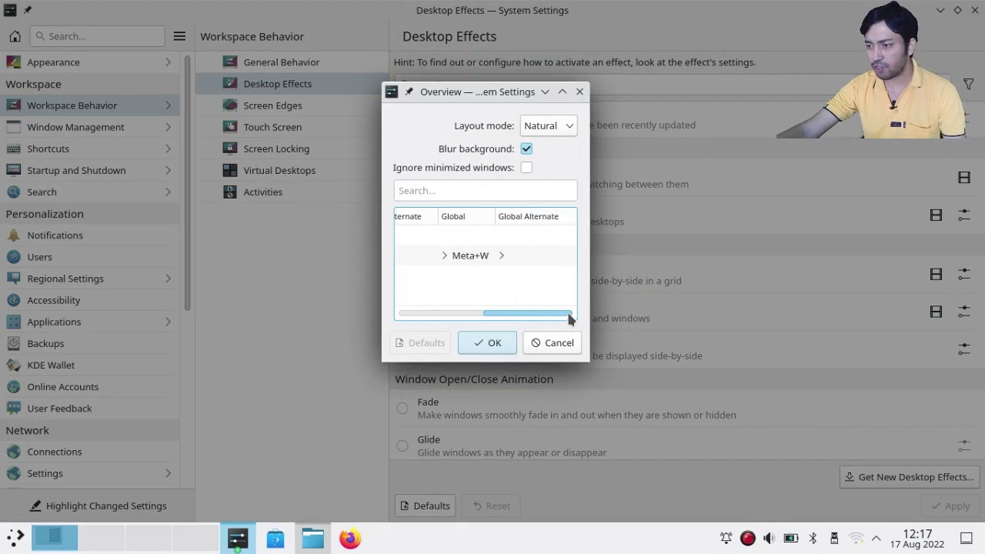
pyautogui.press('super+w')
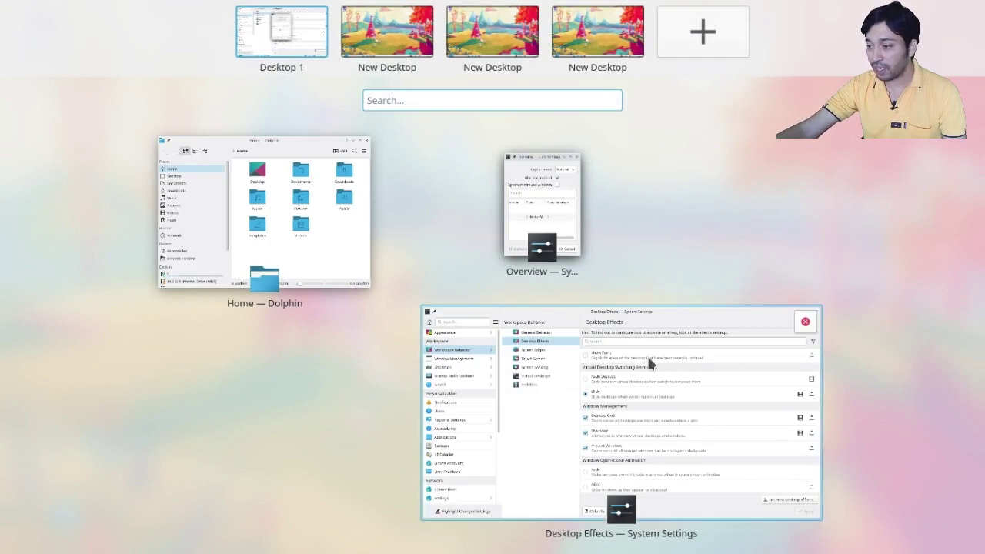
# - Leave Overview via the System Settings thumbnail and close the Overview settings with OK
pyautogui.click(586, 334)
pyautogui.click(492, 342)
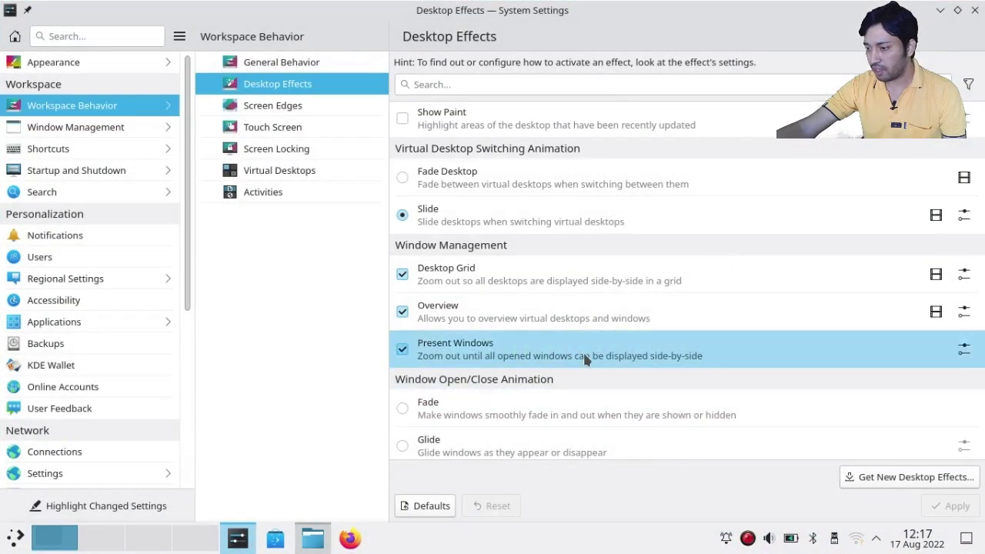
pyautogui.click(972, 353)
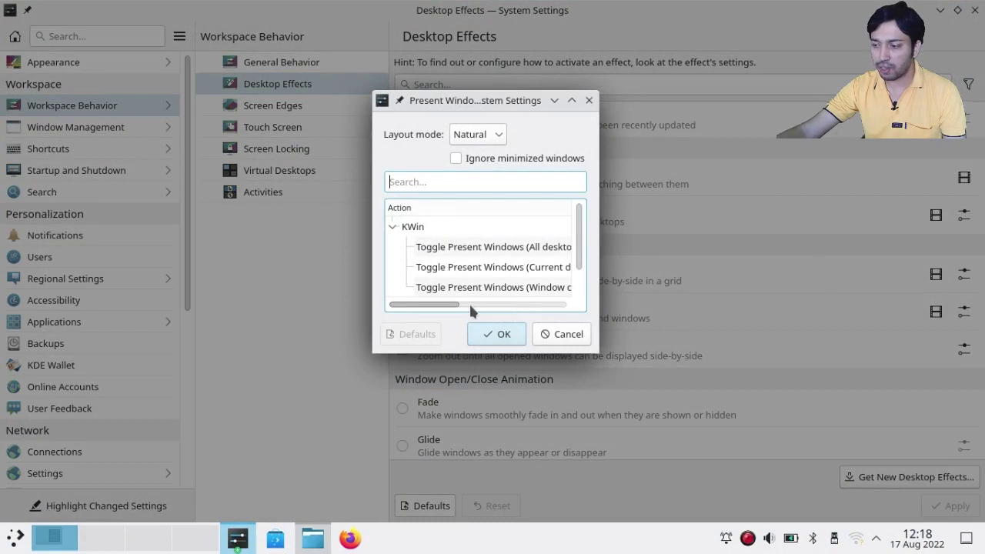
pyautogui.moveTo(447, 304)
pyautogui.mouseDown()
pyautogui.moveTo(551, 304)
pyautogui.moveTo(433, 306)
pyautogui.mouseUp()
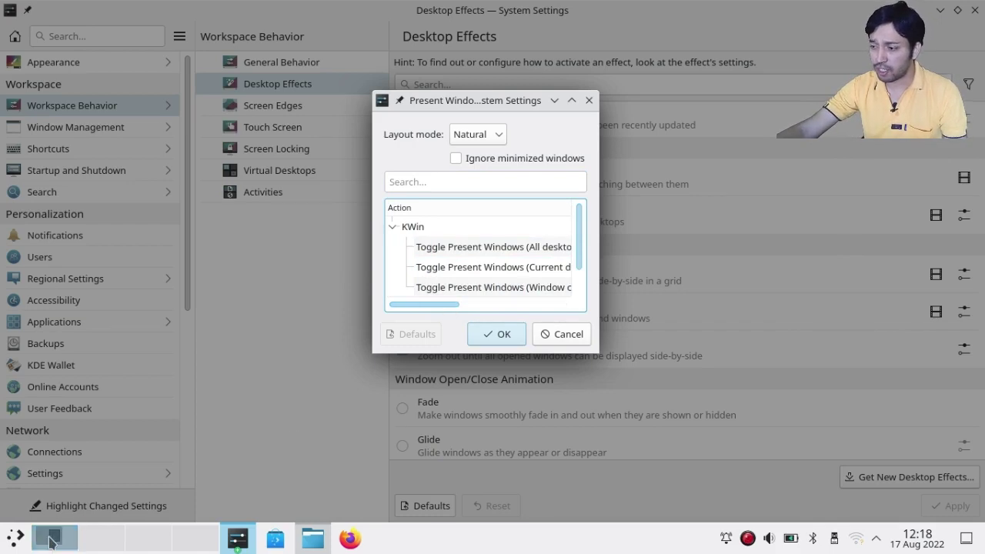
pyautogui.moveTo(49, 542)
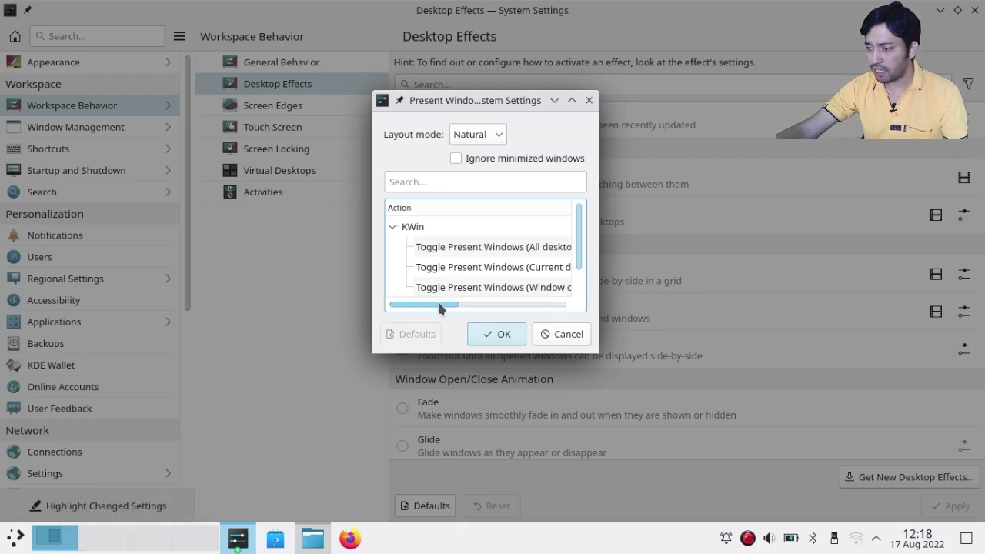
pyautogui.moveTo(438, 306); pyautogui.dragTo(518, 308)
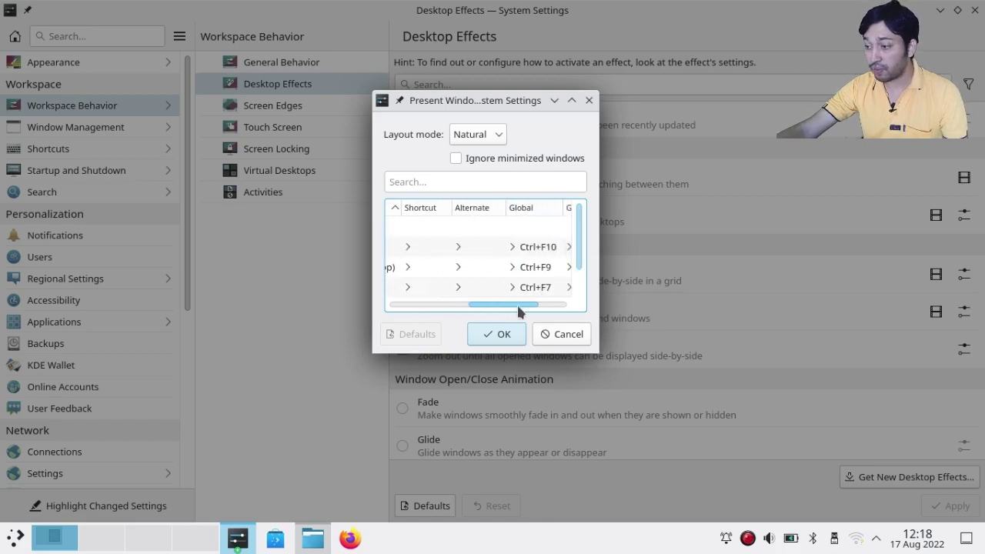
pyautogui.hotkey('ctrl', 'F10')
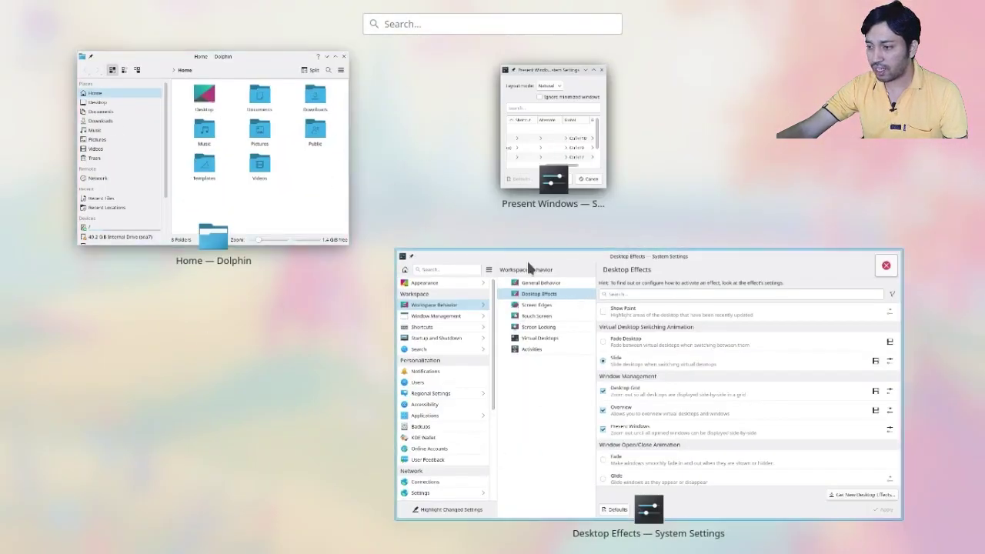
pyautogui.click(537, 331)
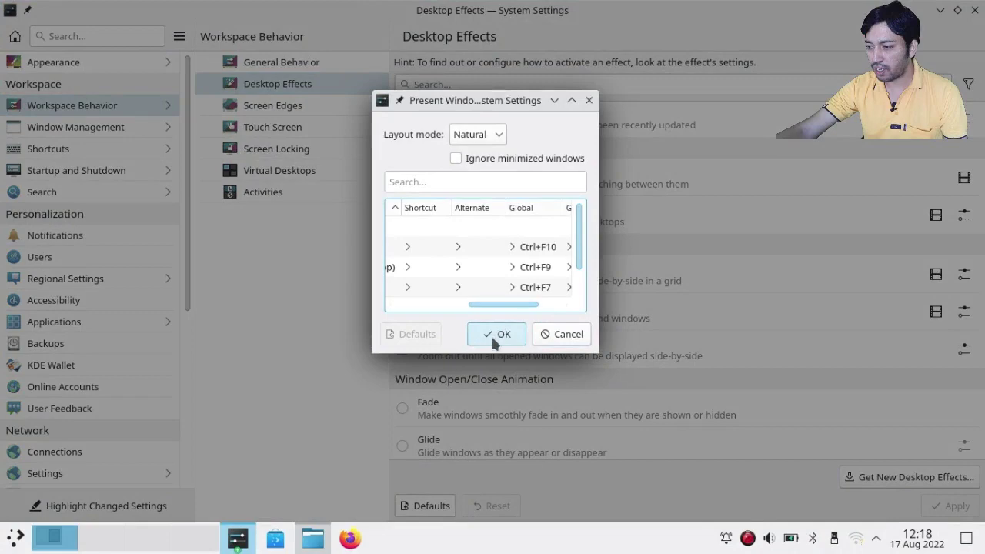
pyautogui.click(493, 341)
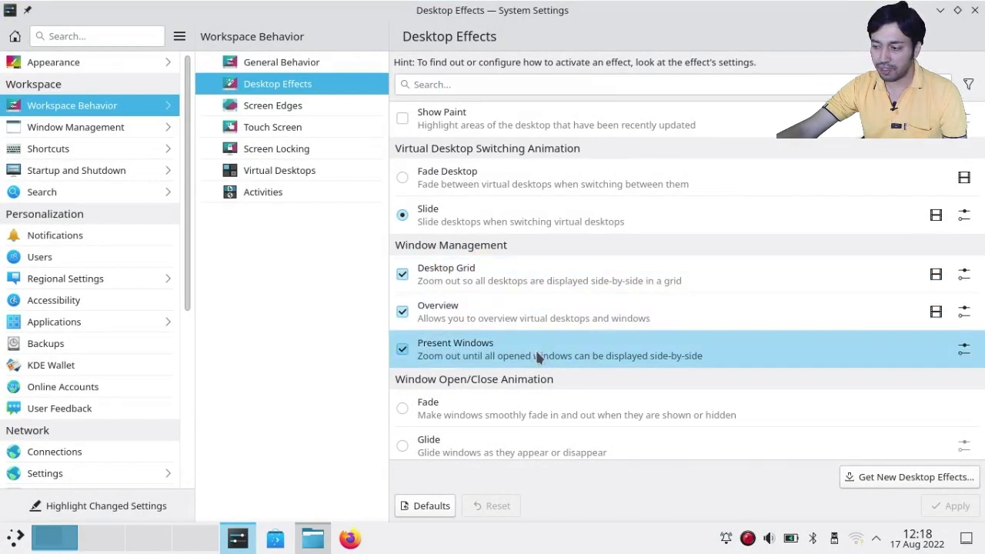
pyautogui.scroll(-1, 514, 374)
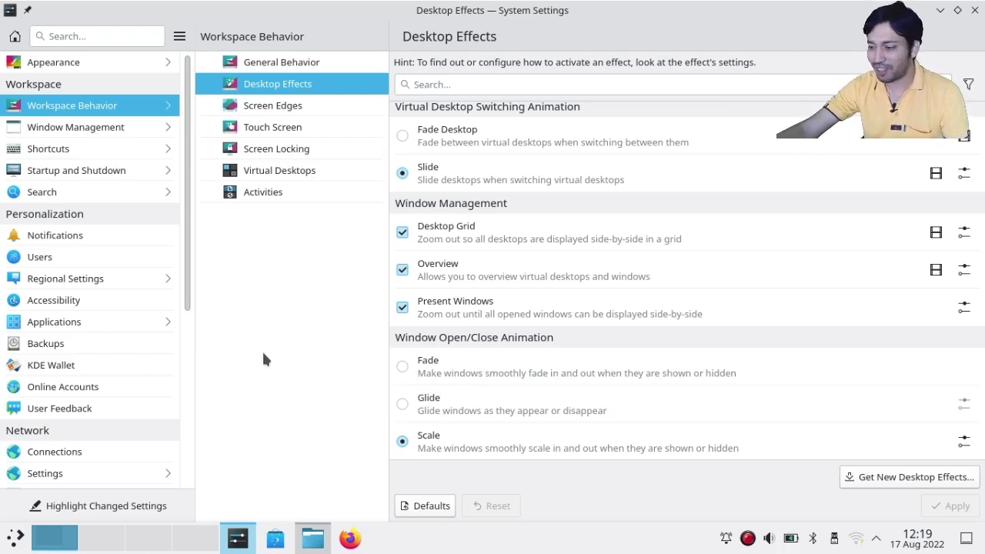
# - Go to the Screen Edges page under Workspace Behavior
pyautogui.click(311, 107)
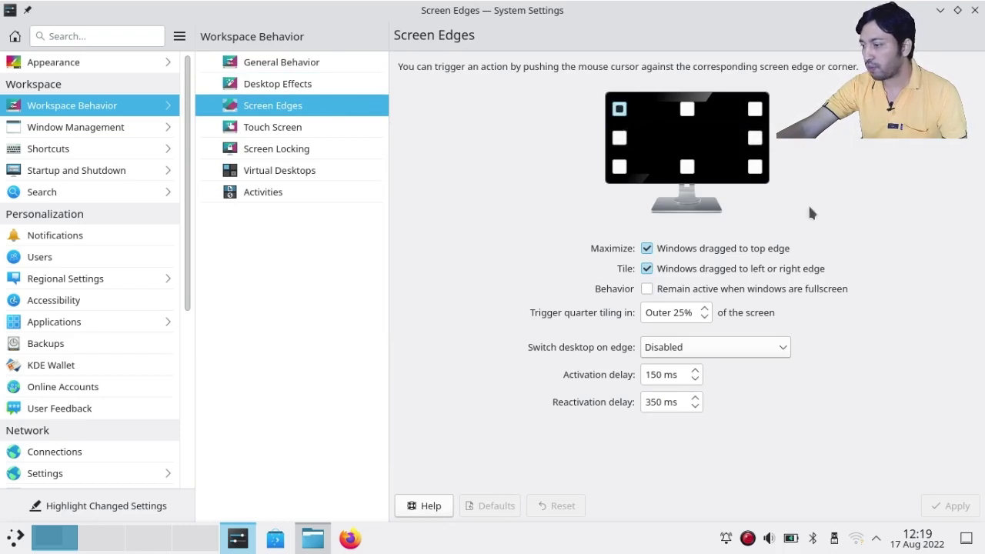
# - Open and dismiss the top-left corner action choices, then launch Konsole from the application launcher
pyautogui.click(622, 110)
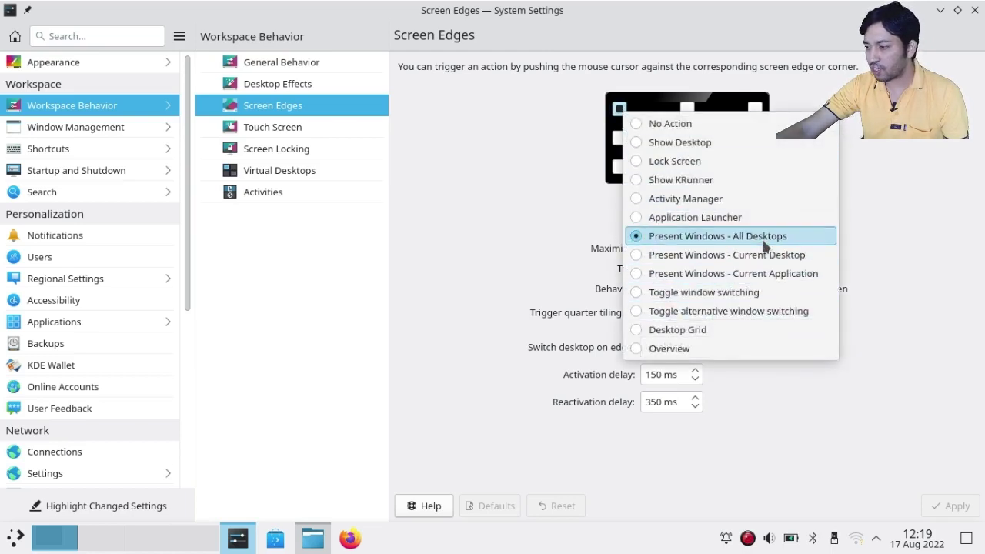
pyautogui.click(436, 250)
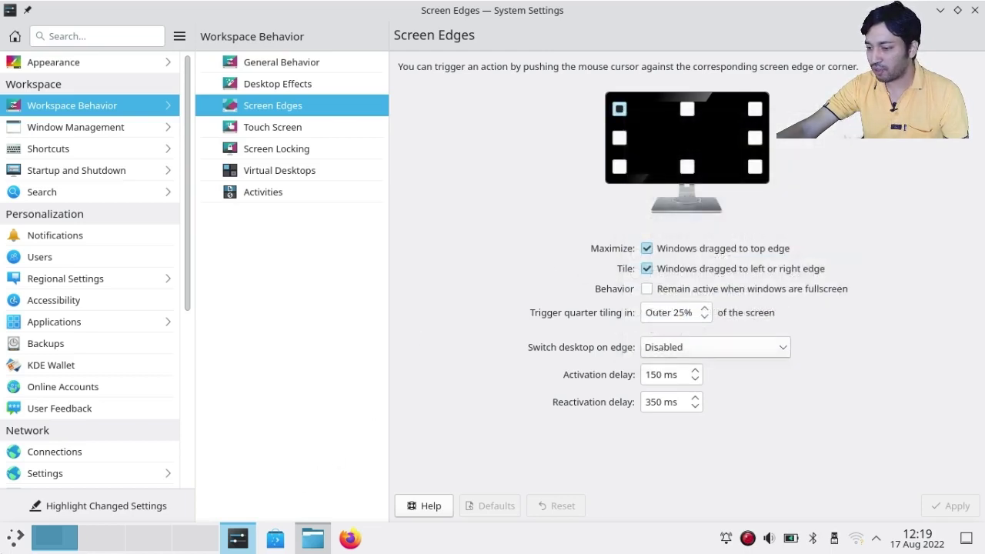
pyautogui.click(17, 539)
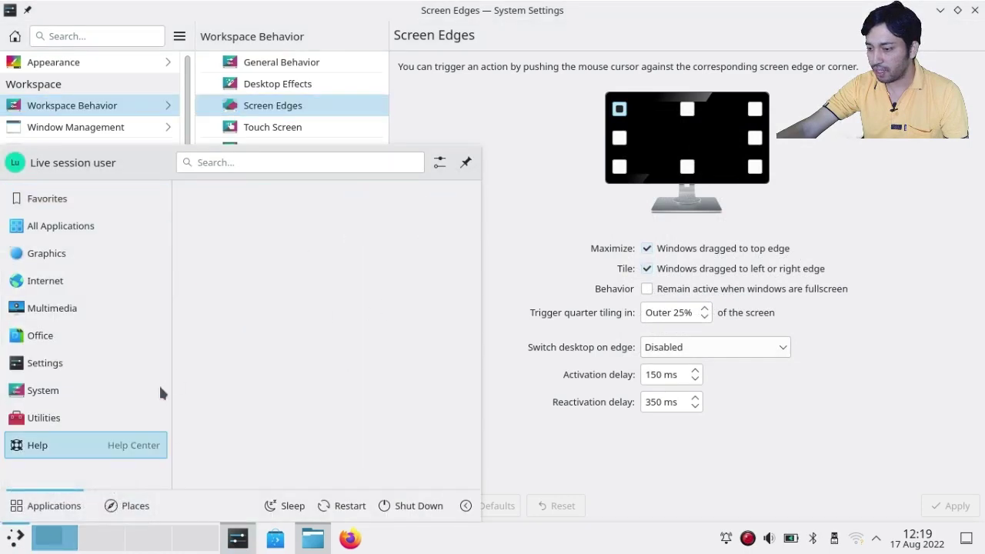
pyautogui.moveTo(71, 288)
pyautogui.moveTo(65, 339)
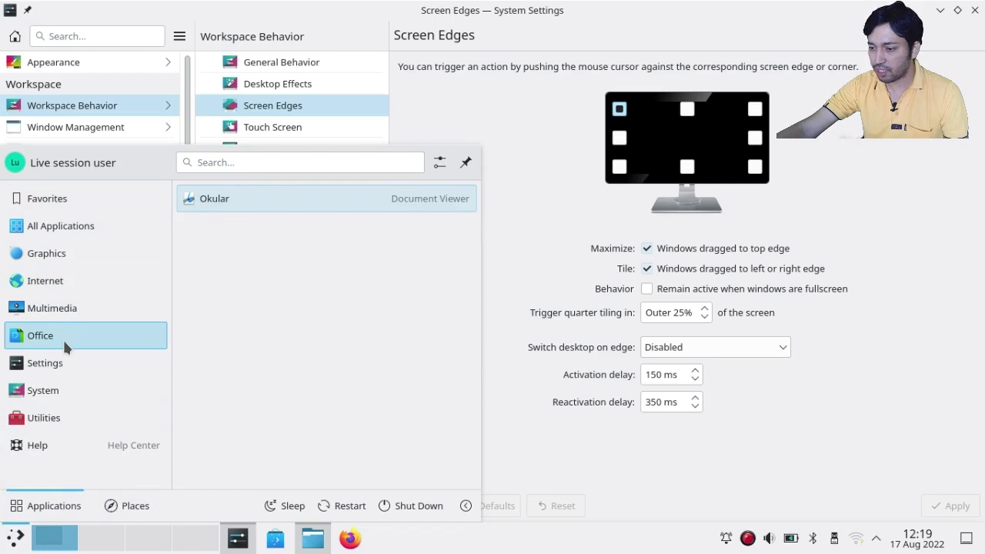
pyautogui.moveTo(58, 368)
pyautogui.moveTo(59, 400)
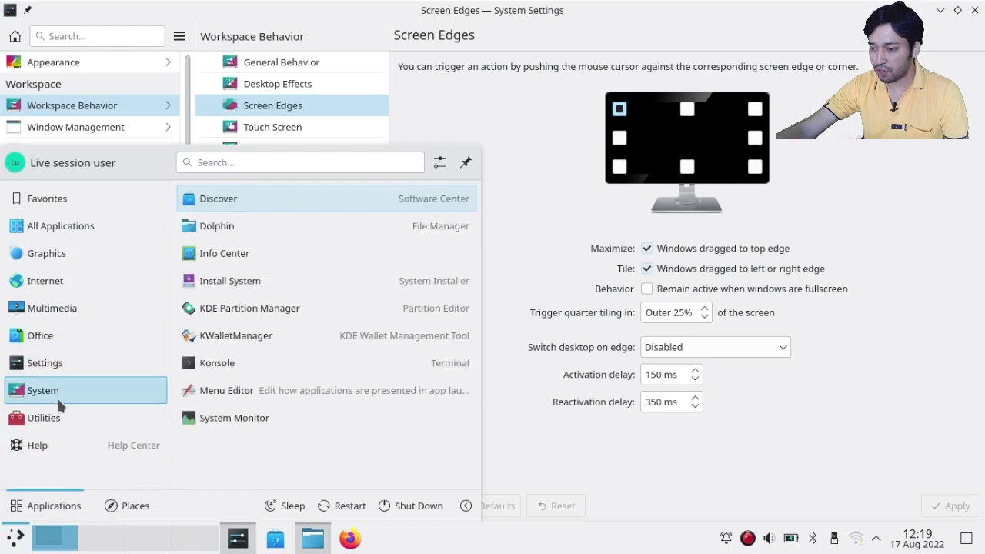
pyautogui.click(217, 363)
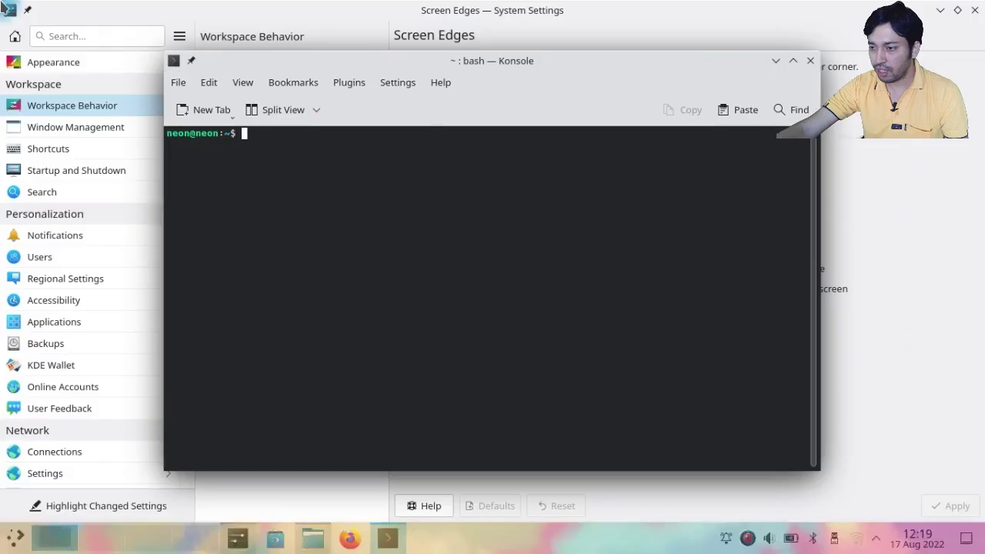
# - Assign Desktop Grid to the top-right screen corner and apply the change
pyautogui.moveTo(1, 2)
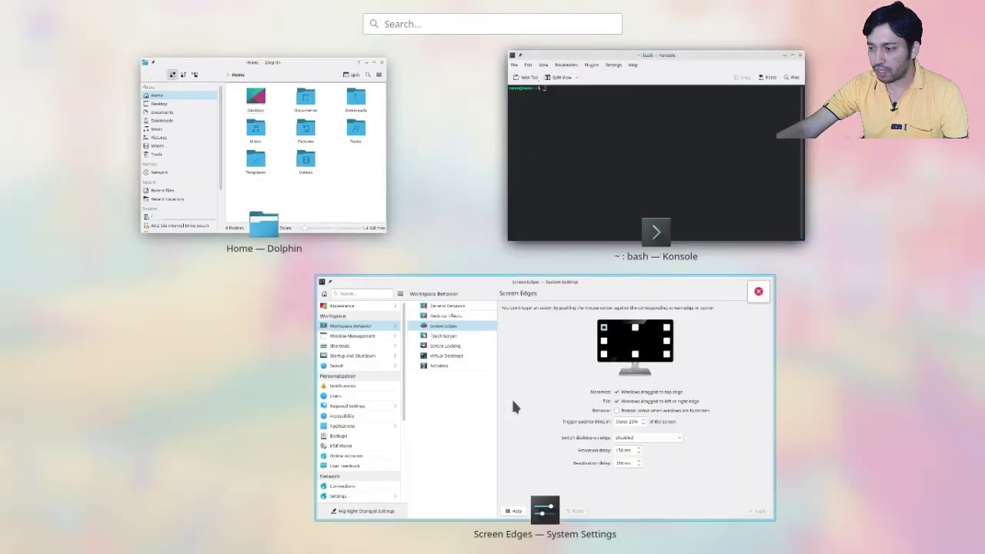
pyautogui.click(539, 390)
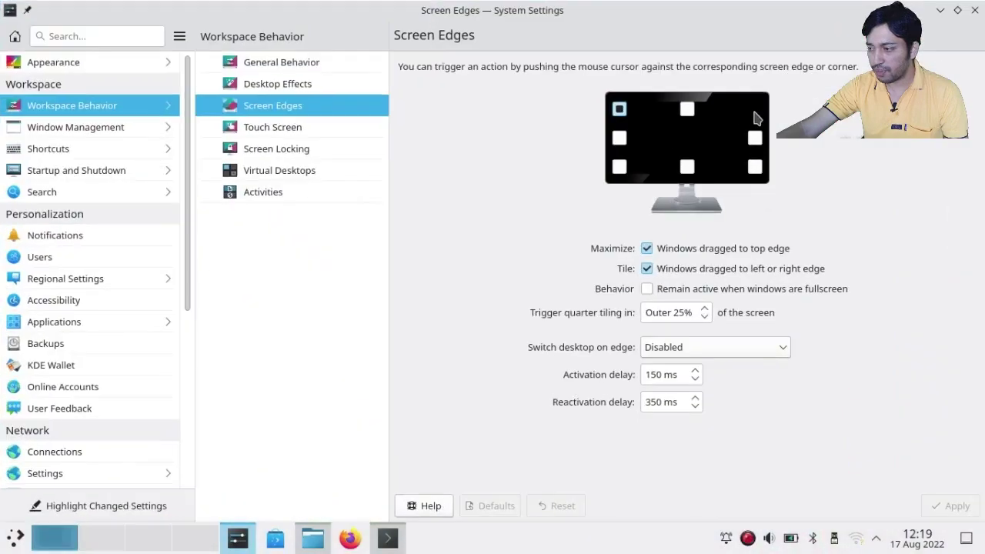
pyautogui.click(755, 112)
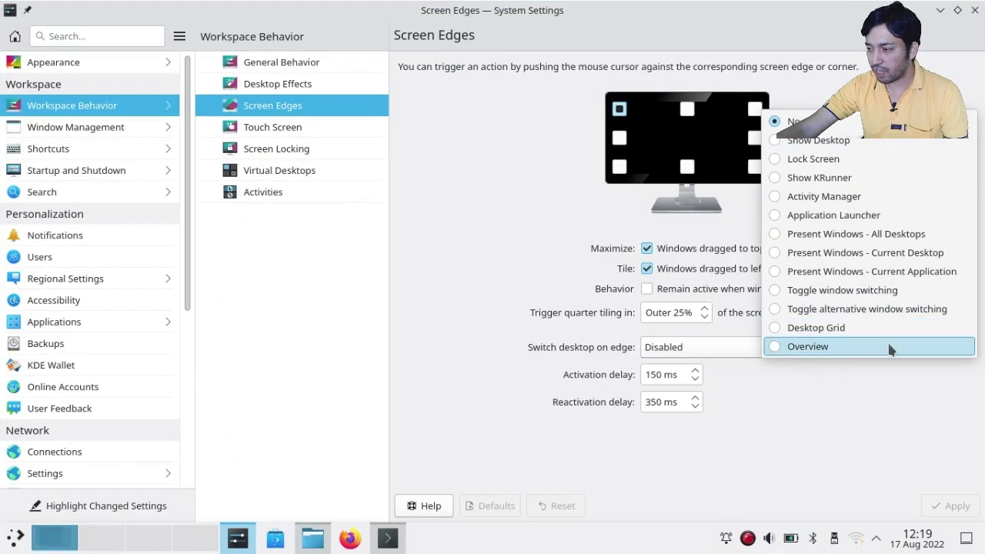
pyautogui.click(789, 336)
pyautogui.click(948, 508)
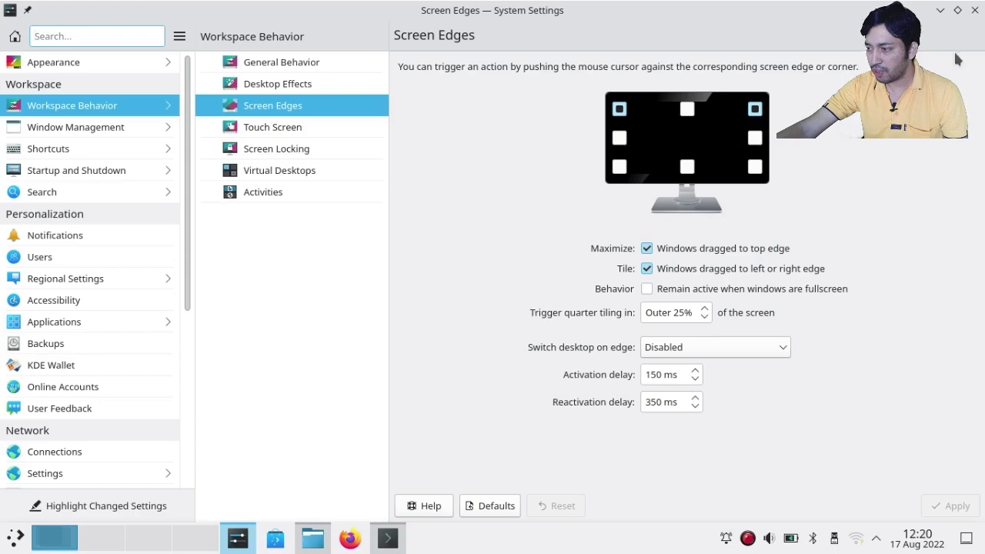
# - Move the settings window onto the second desktop from Desktop Grid, then return to desktop 1
pyautogui.moveTo(984, 0)
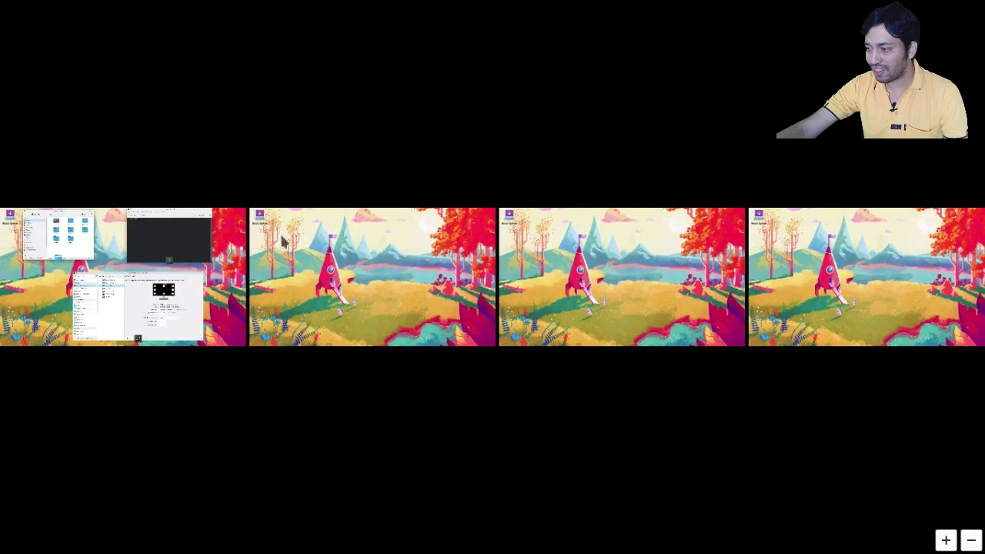
pyautogui.moveTo(147, 300); pyautogui.dragTo(196, 308)
pyautogui.click(83, 308)
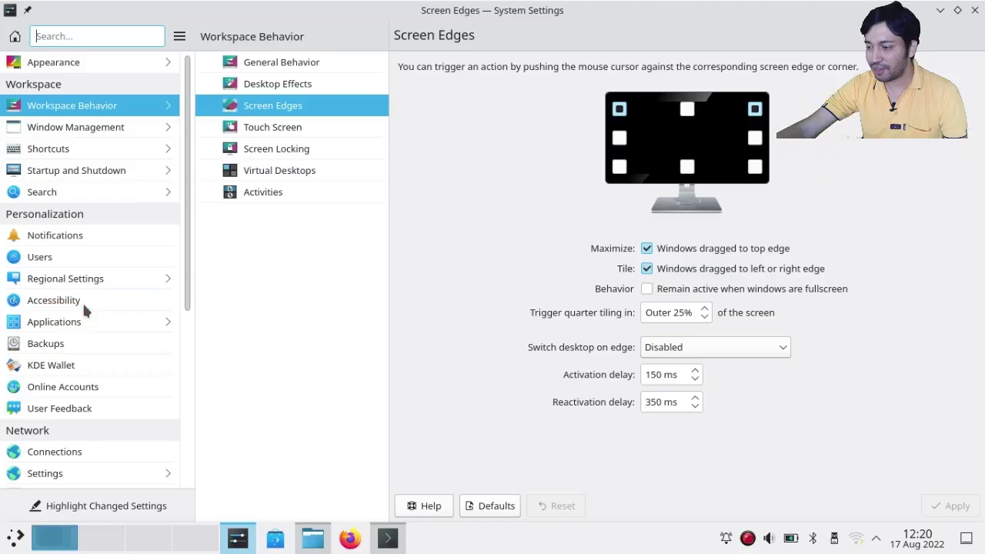
# - Assign Overview to the bottom-right screen corner, apply it, and test the corner
pyautogui.click(760, 171)
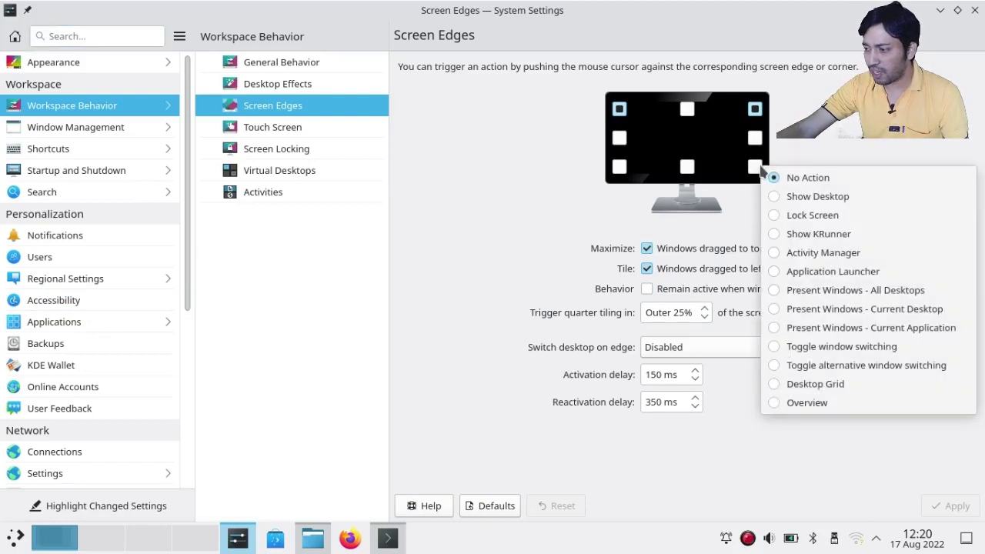
pyautogui.click(842, 406)
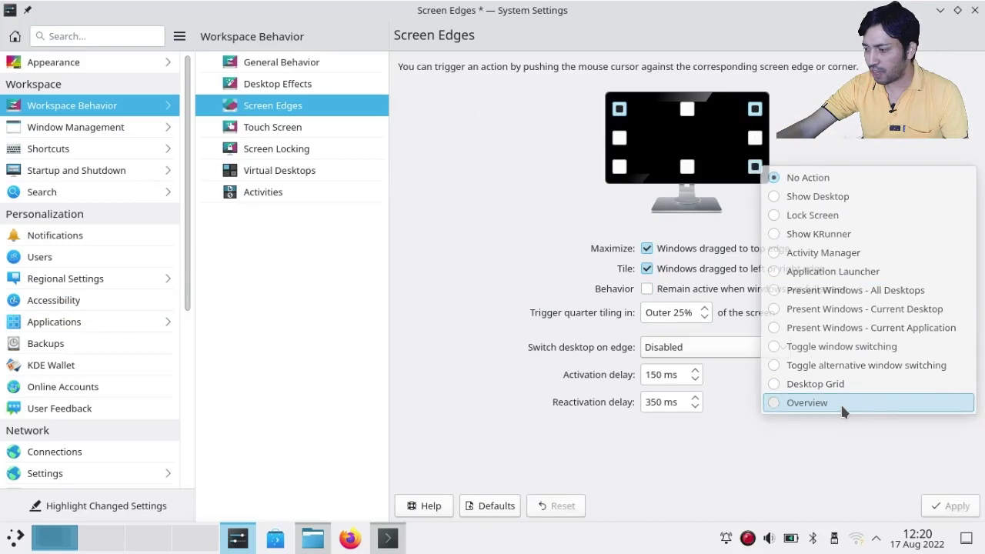
pyautogui.click(953, 505)
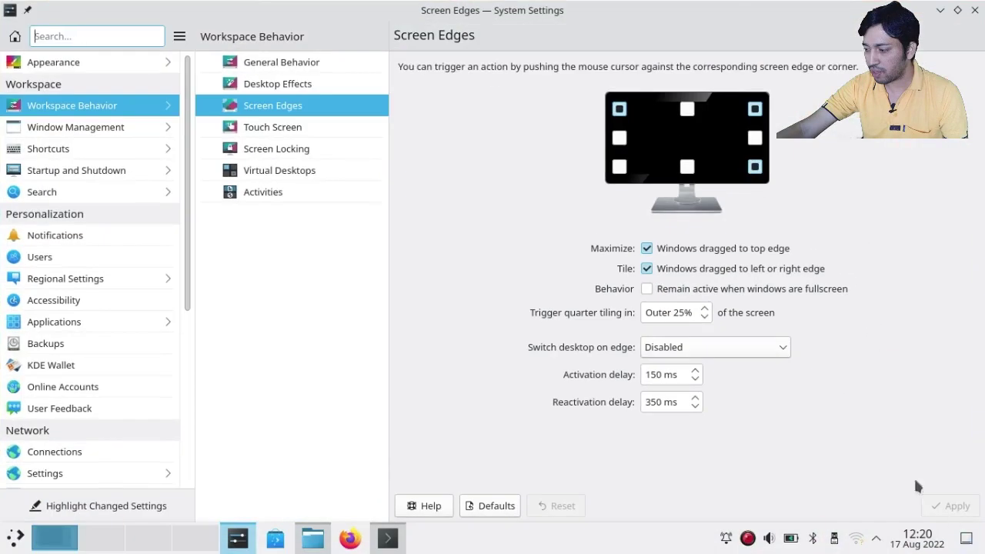
pyautogui.moveTo(984, 553)
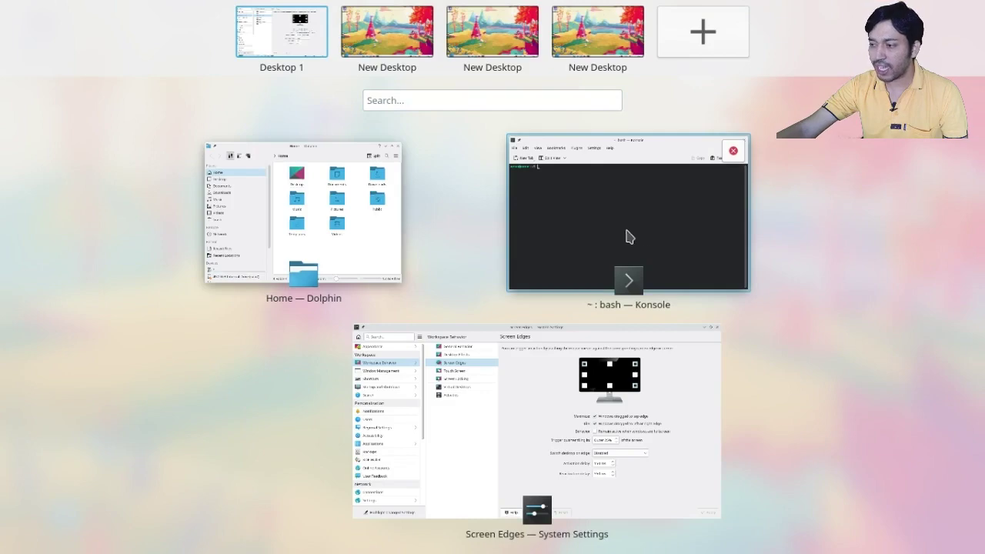
pyautogui.click(554, 396)
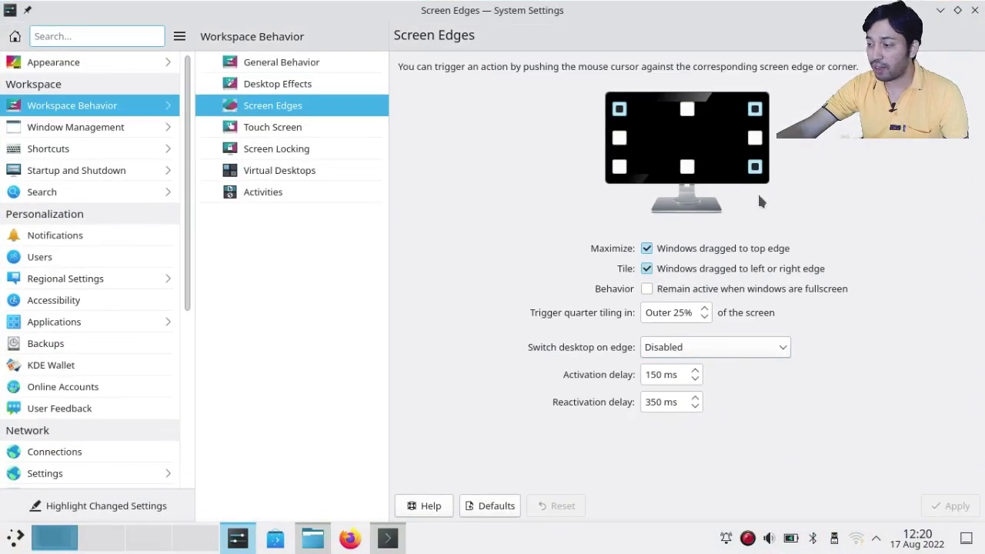
# - Check the top-right corner's action and leave it on Desktop Grid
pyautogui.click(756, 110)
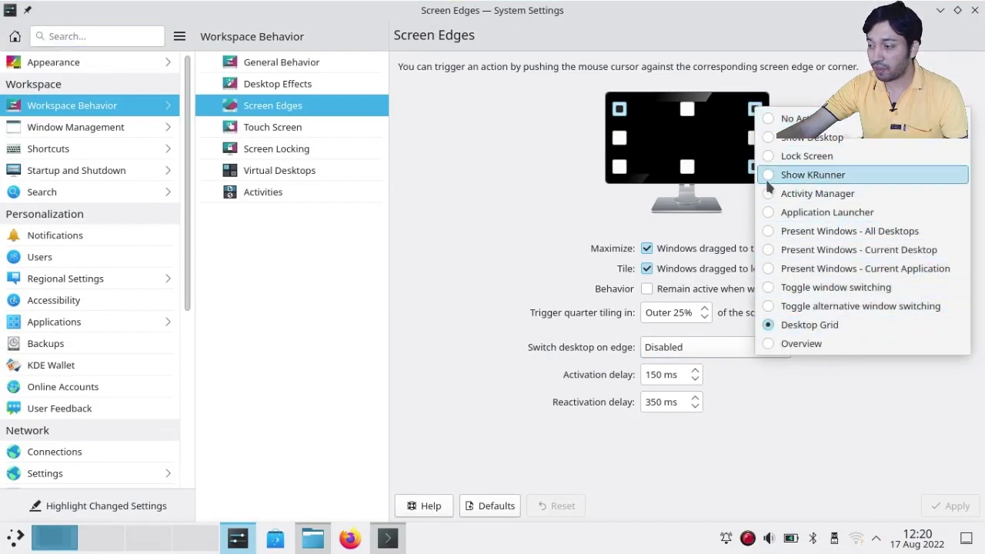
pyautogui.click(490, 202)
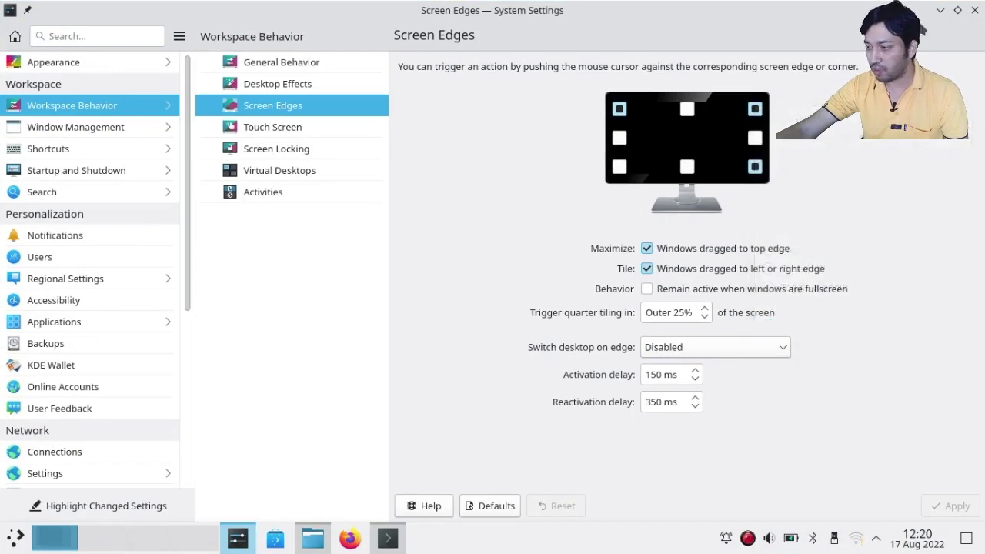
pyautogui.moveTo(940, 11)
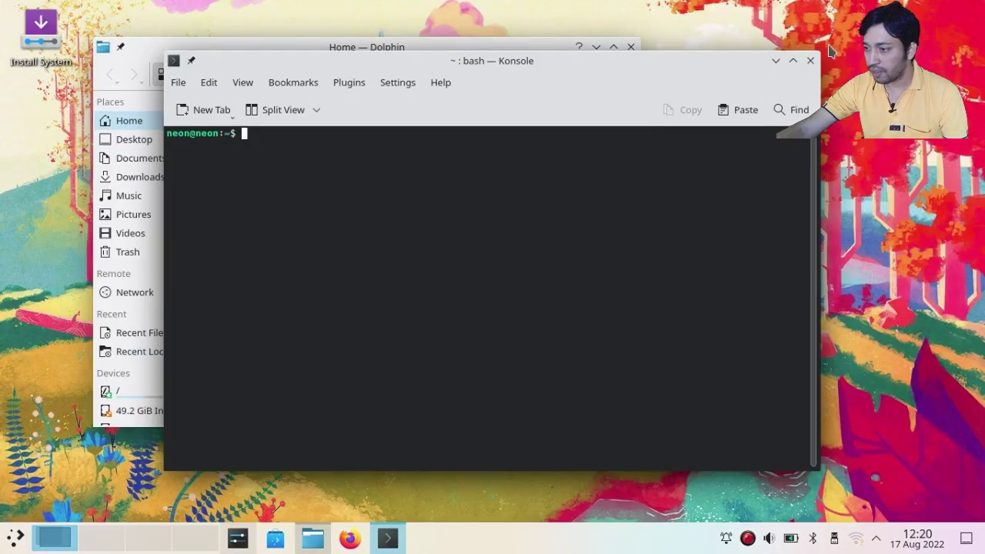
# - Close the Konsole and Dolphin windows, then open and dismiss the Application Launcher
pyautogui.click(810, 60)
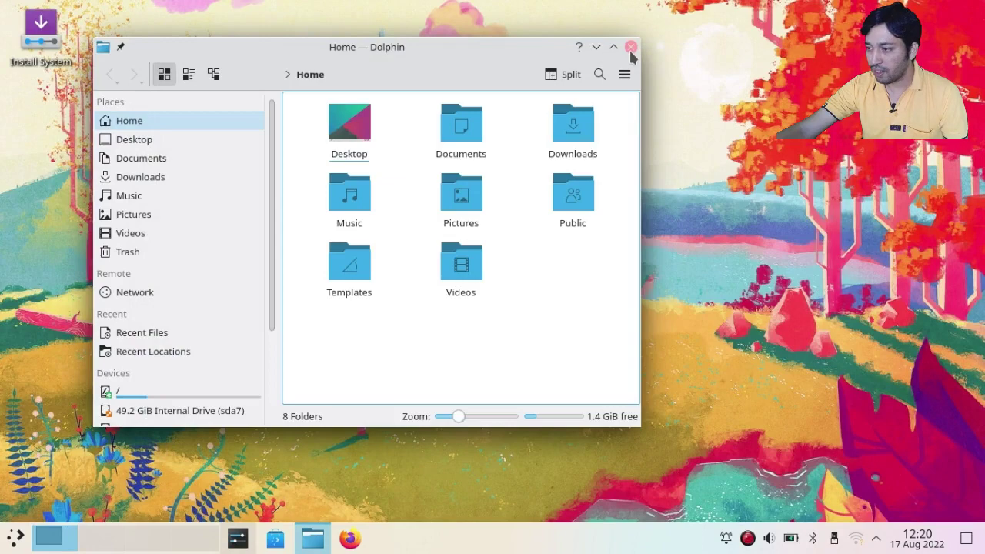
pyautogui.click(631, 47)
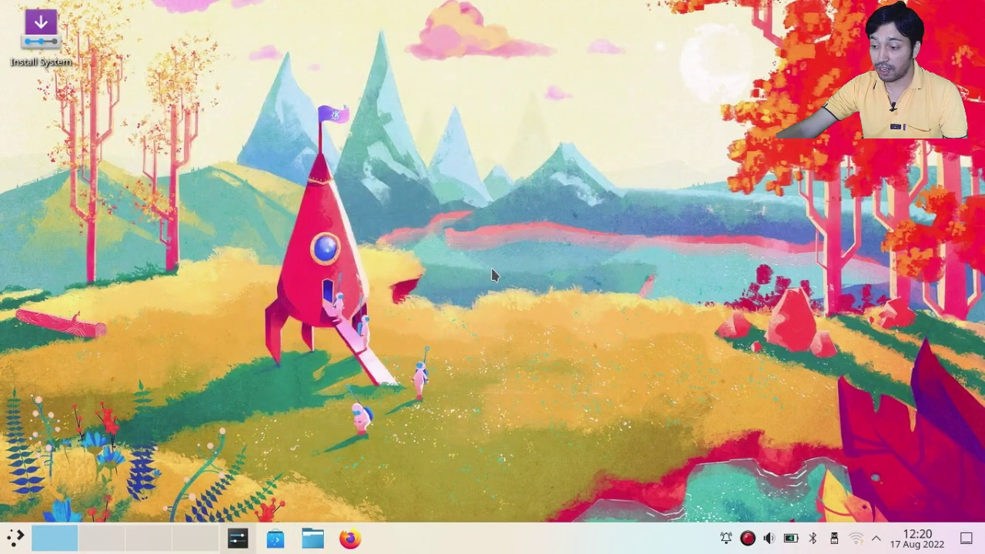
pyautogui.press('super')
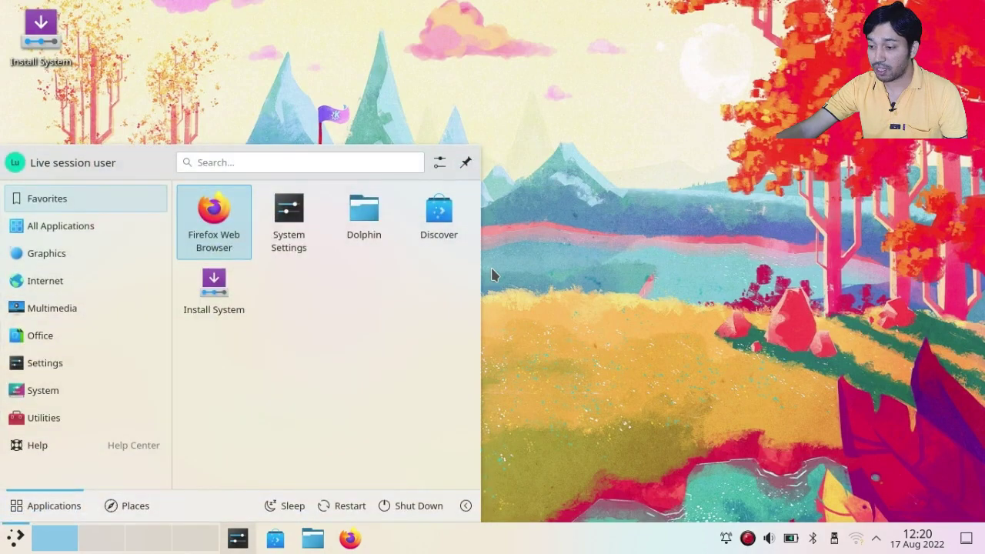
pyautogui.click(685, 293)
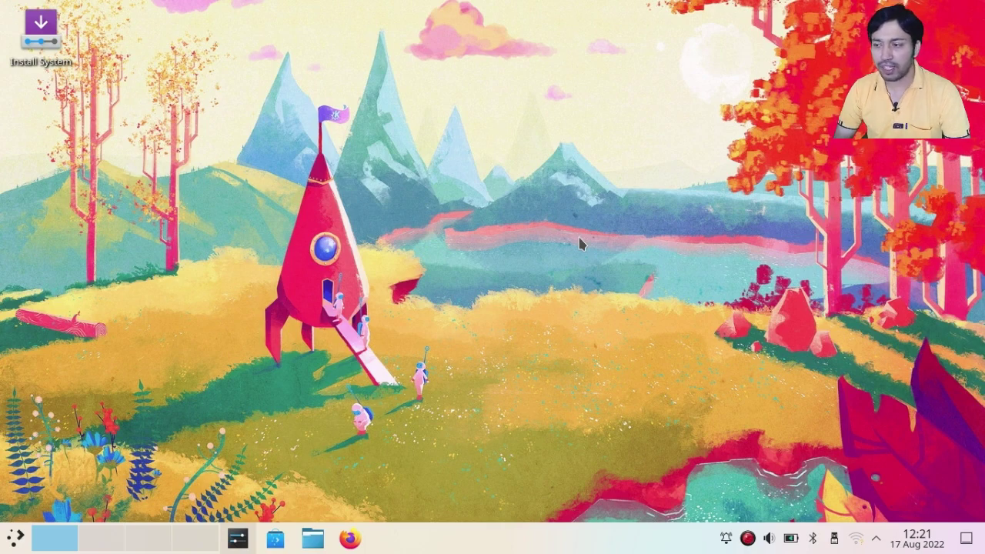
pyautogui.hotkey('alt', 'space')
pyautogui.write('fief')
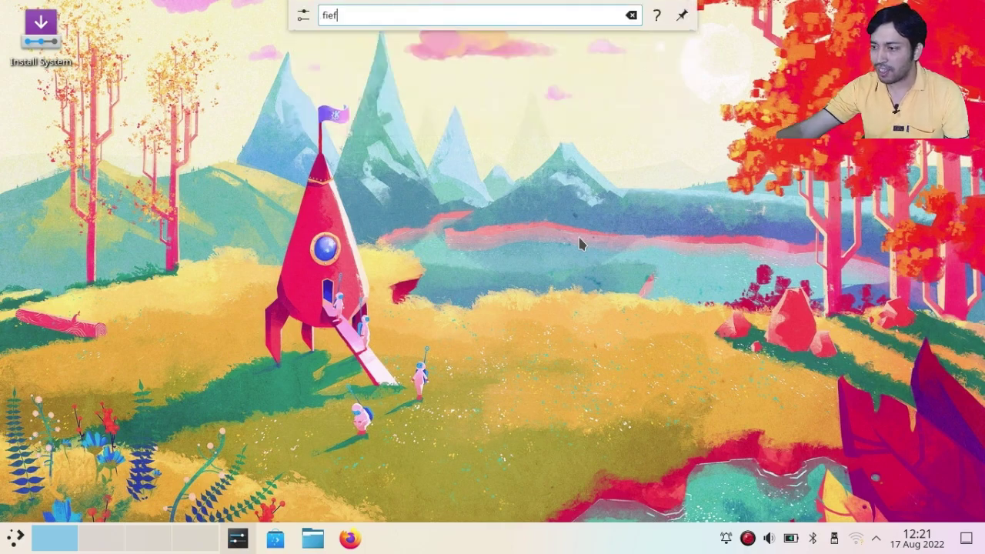
pyautogui.press('BackSpace')
pyautogui.press('BackSpace')
pyautogui.write('re')
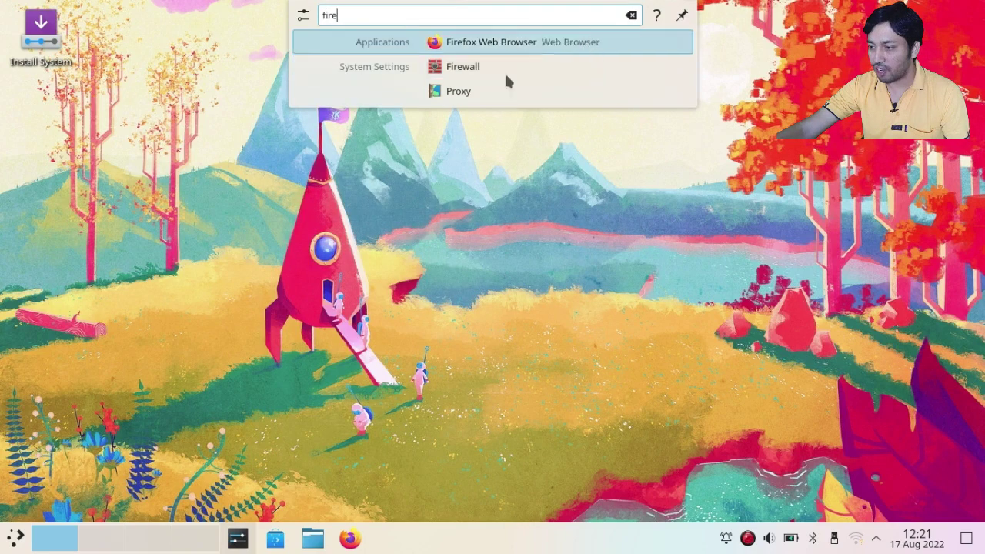
pyautogui.press('BackSpace')
pyautogui.press('BackSpace')
pyautogui.press('BackSpace')
pyautogui.press('BackSpace')
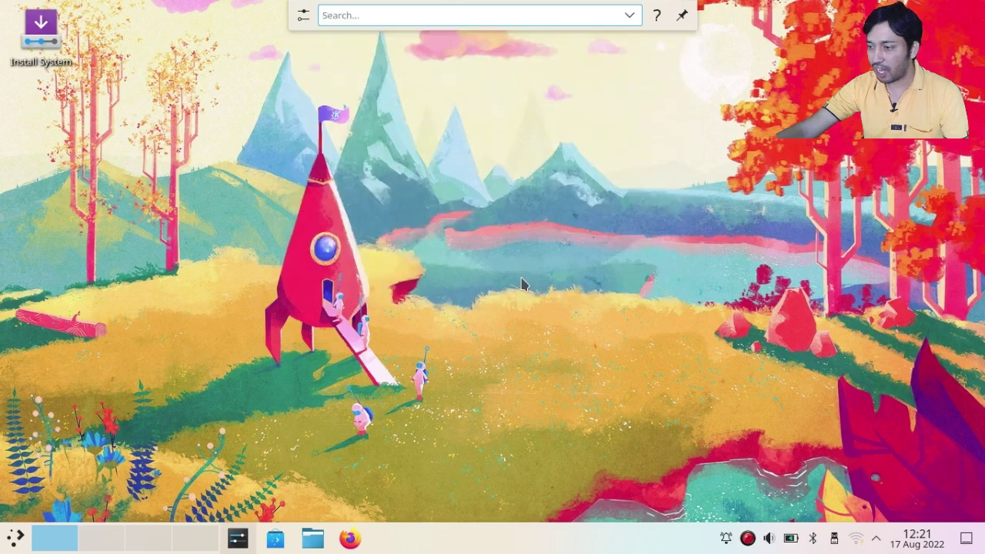
pyautogui.write('com')
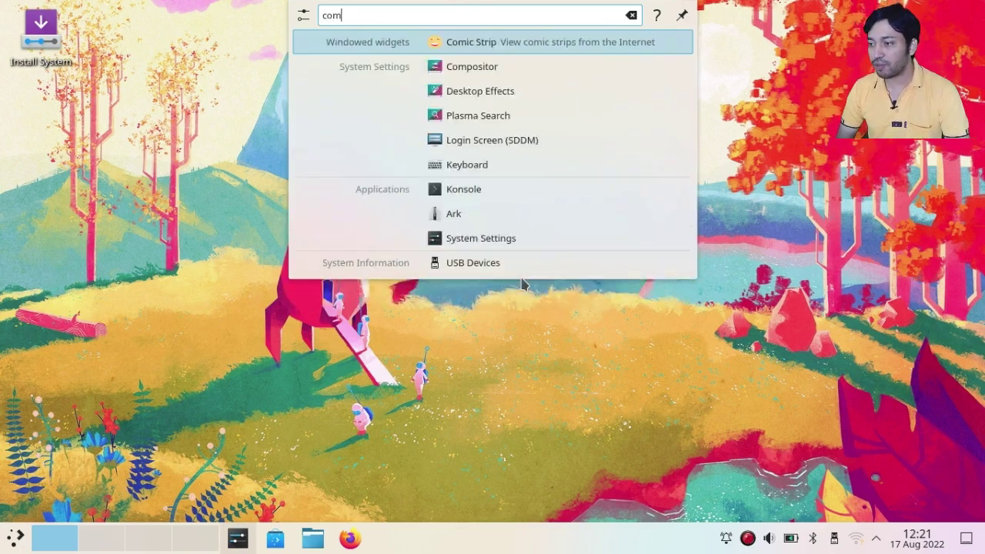
pyautogui.press('Up')
pyautogui.press('Down')
pyautogui.press('Down')
pyautogui.press('Down')
pyautogui.press('Down')
pyautogui.press('Down')
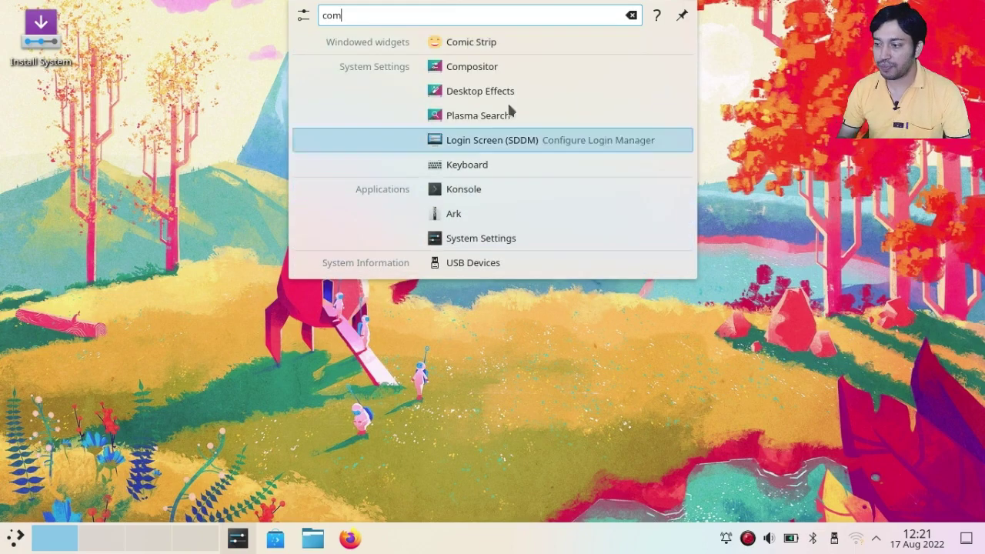
pyautogui.press('Down')
pyautogui.press('Down')
pyautogui.press('Down')
pyautogui.press('Down')
pyautogui.press('Up')
pyautogui.press('Up')
pyautogui.press('Up')
pyautogui.press('Escape')
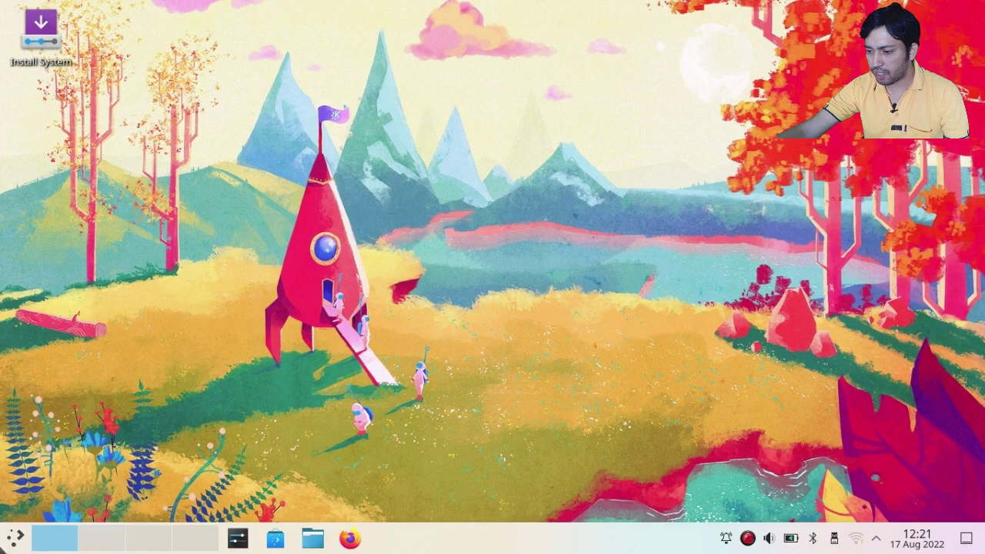
pyautogui.click(14, 541)
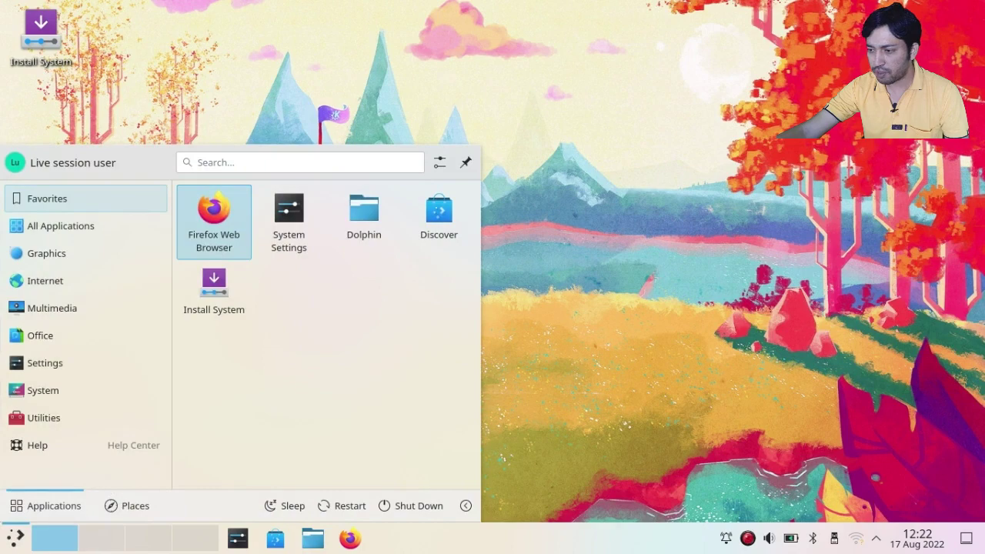
pyautogui.click(766, 165)
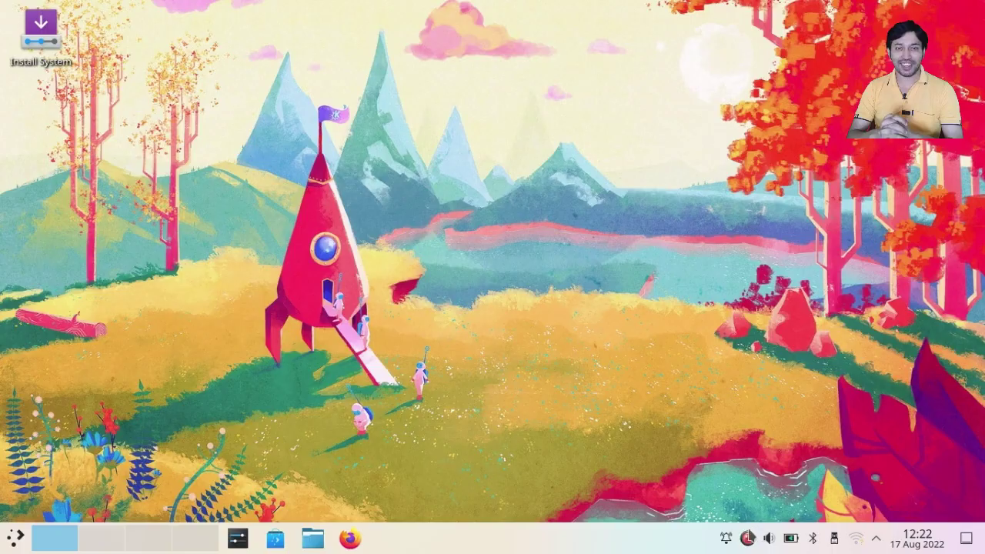
pyautogui.rightClick(748, 540)
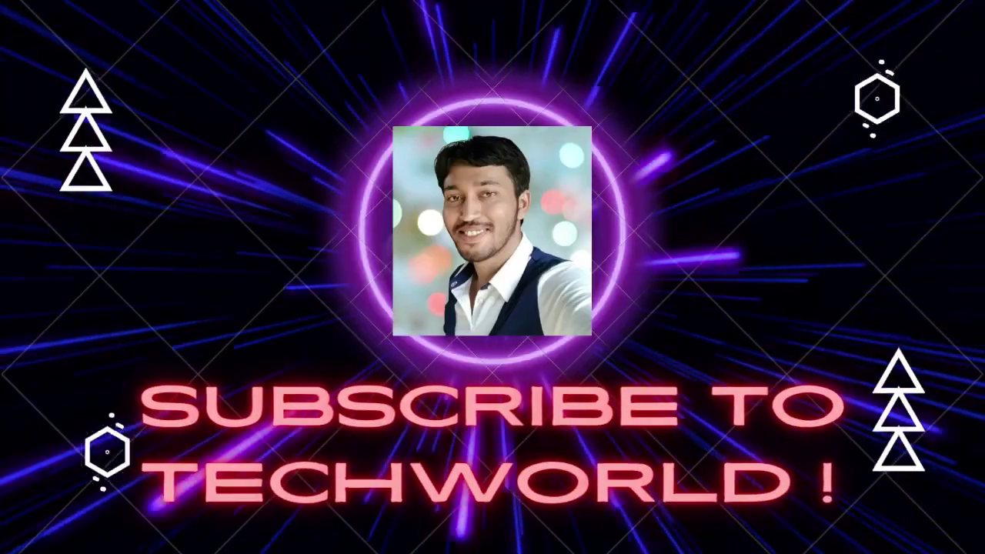